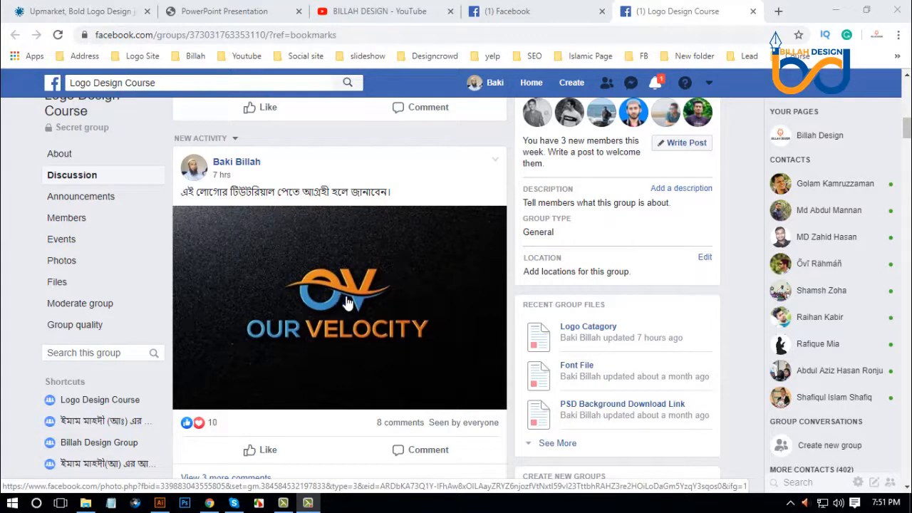
Look over the post with the Our Velocity logo in the Logo Design Course group.
scroll(401, 284, "up", 1)
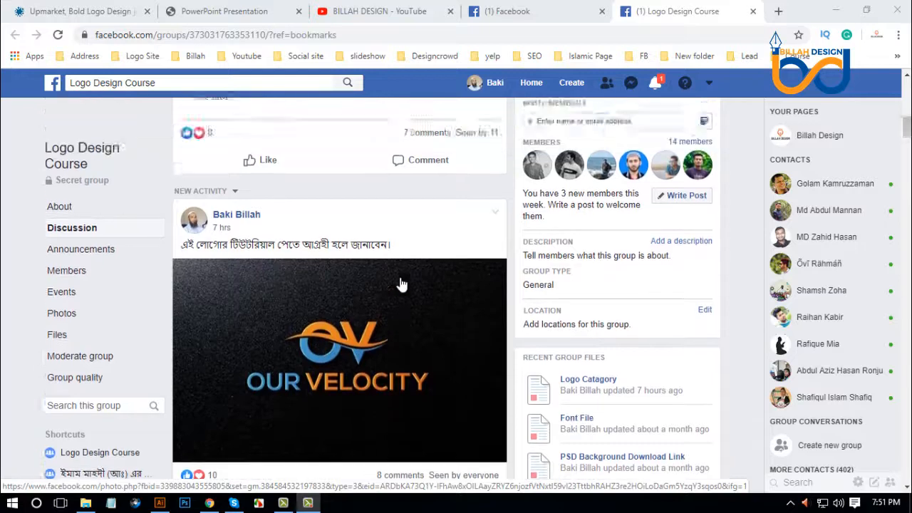
scroll(401, 284, "up", 2)
scroll(396, 285, "down", 3)
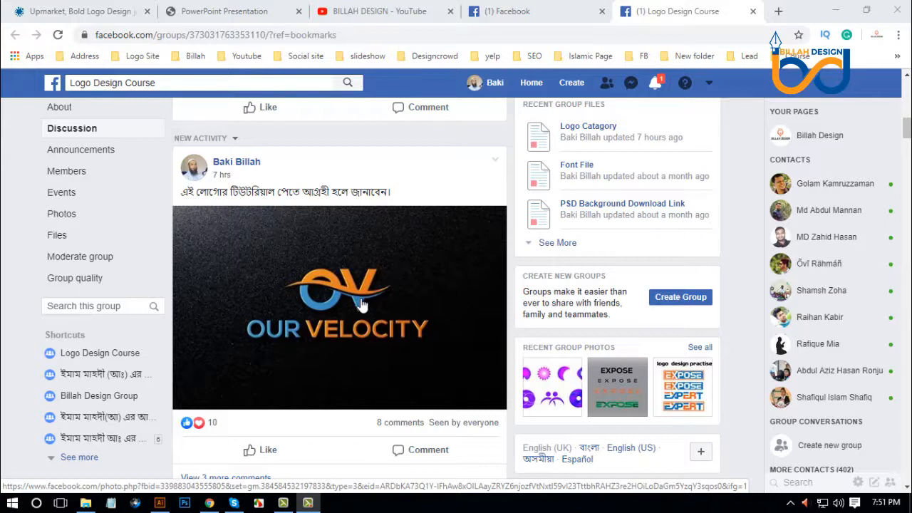
Open the DesignCrowd job page for Our Velocity and view the winning logo above the design brief.
left_click(105, 7)
scroll(43, 270, "up", 10)
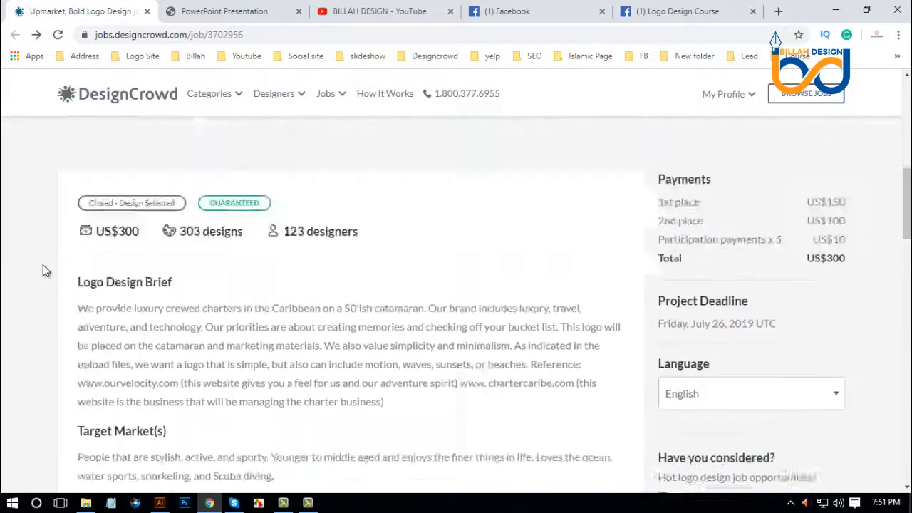
scroll(42, 270, "up", 6)
scroll(42, 266, "down", 2)
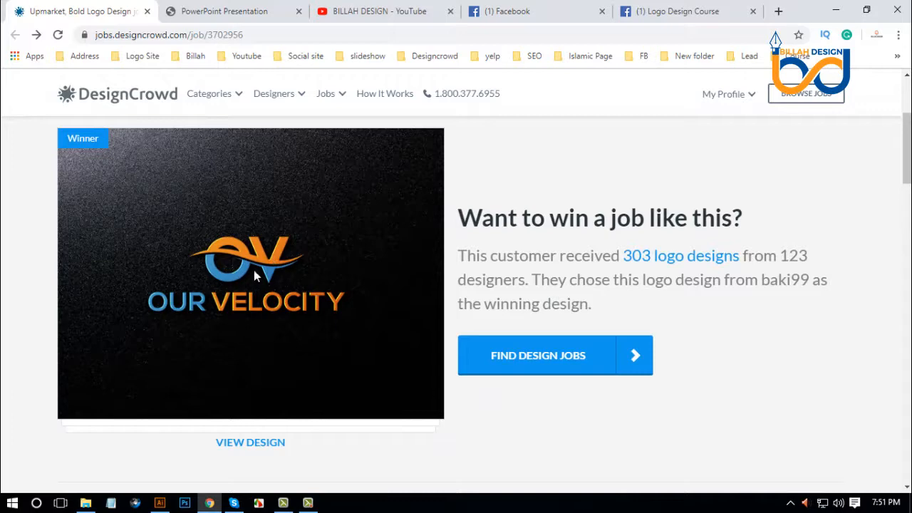
scroll(292, 267, "down", 5)
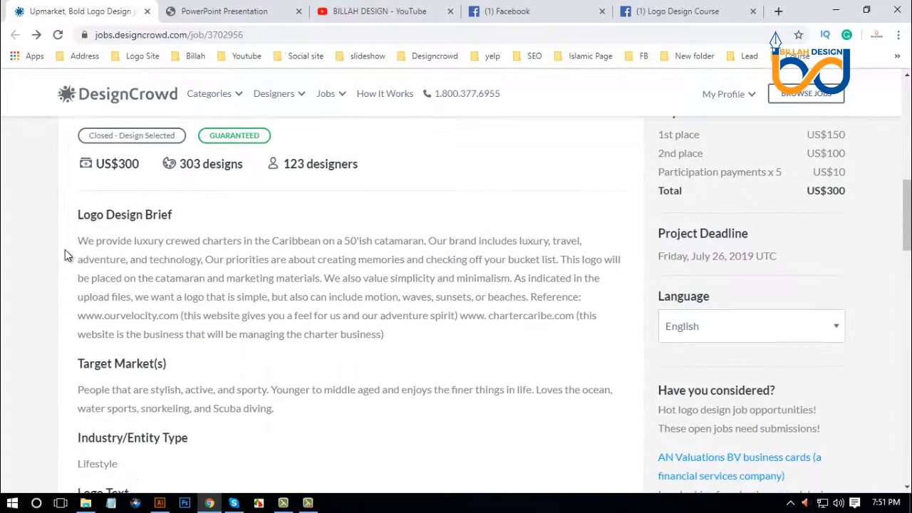
Read the Logo Design Brief paragraph, highlighting its request for simplicity, waves and beaches, and check it against the winning logo.
left_click_drag(72, 239, 413, 345)
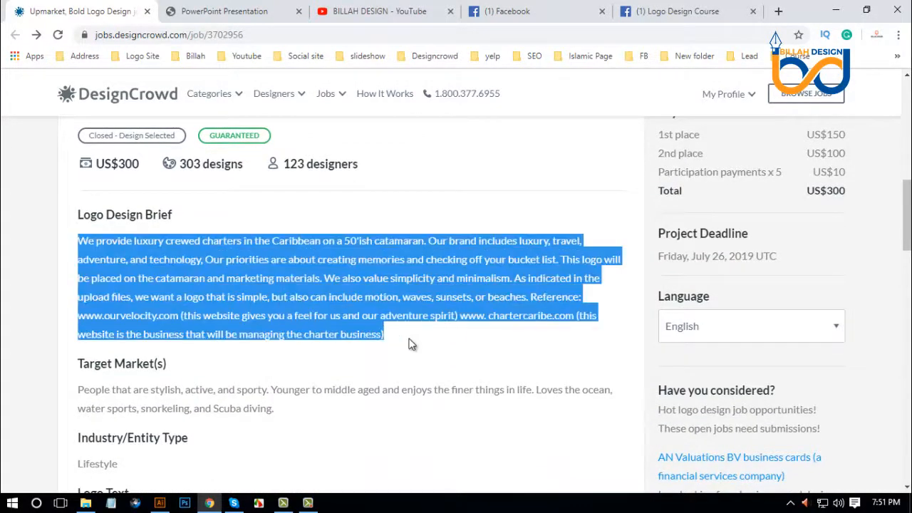
left_click(413, 346)
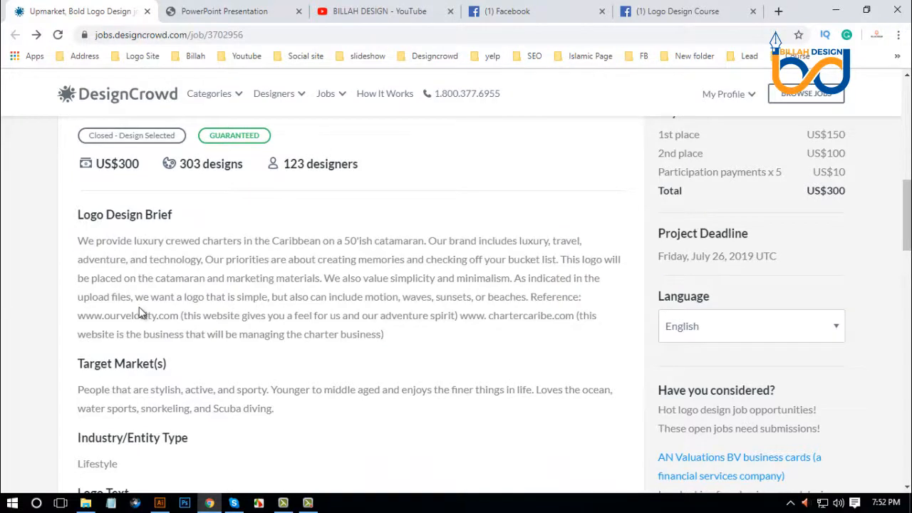
left_click_drag(134, 297, 540, 320)
left_click(484, 344)
left_click_drag(75, 242, 131, 297)
left_click(421, 350)
left_click_drag(417, 298, 491, 298)
scroll(422, 311, "up", 5)
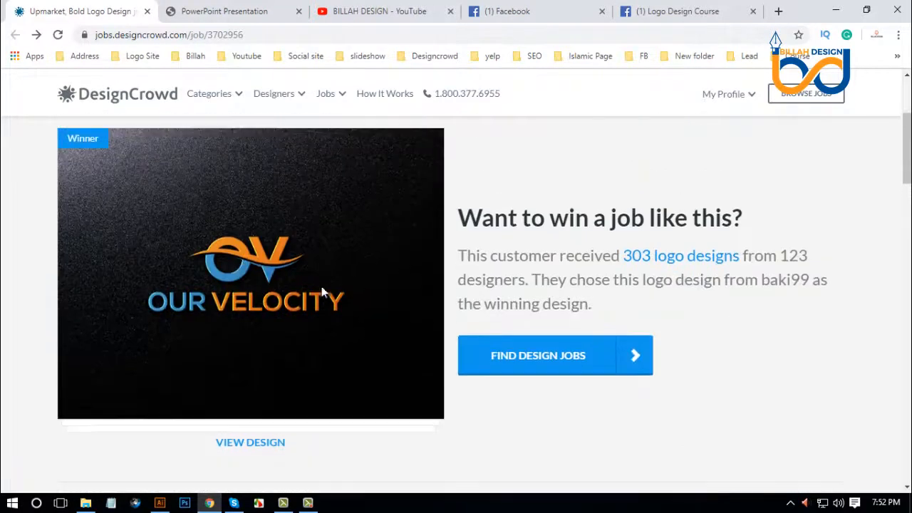
scroll(304, 271, "down", 5)
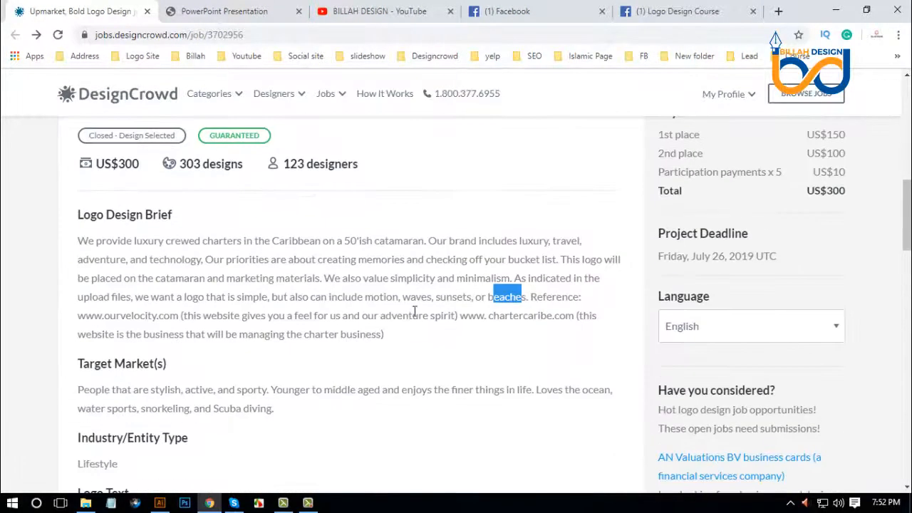
double_click(414, 297)
left_click(406, 340)
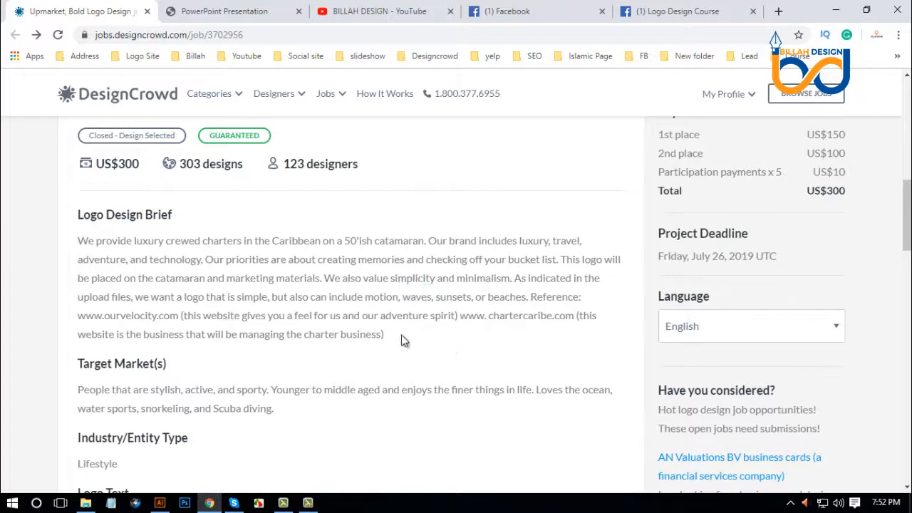
Review the job's target market, logo text, logo styles, customer colors, look-and-feel sliders, requirements and attached files.
scroll(403, 322, "down", 2)
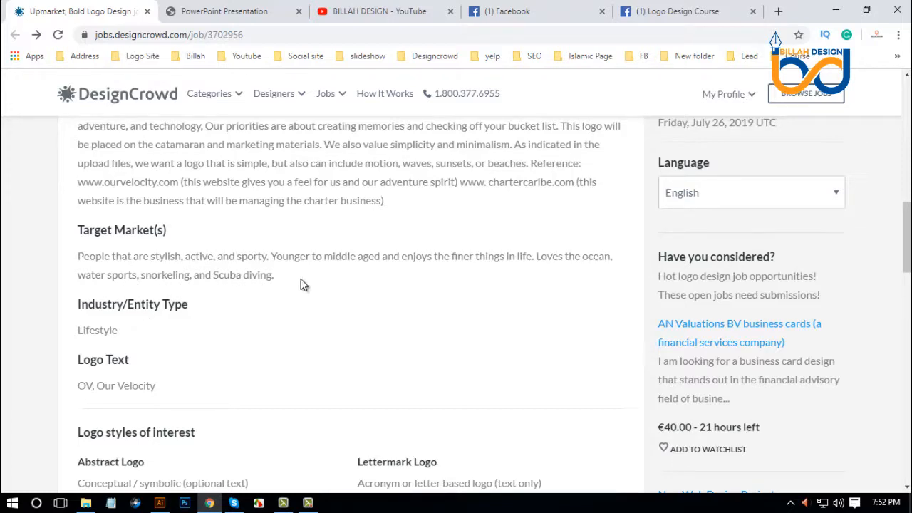
scroll(256, 308, "down", 3)
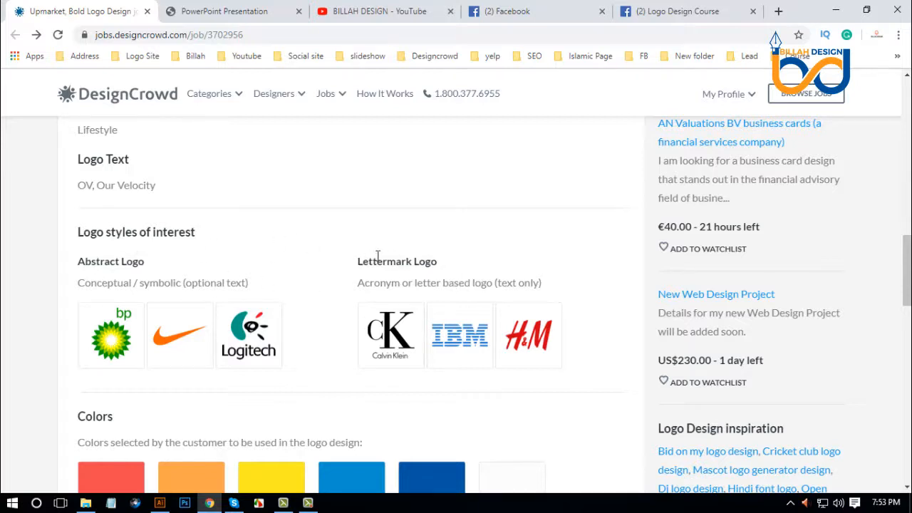
scroll(304, 280, "down", 2)
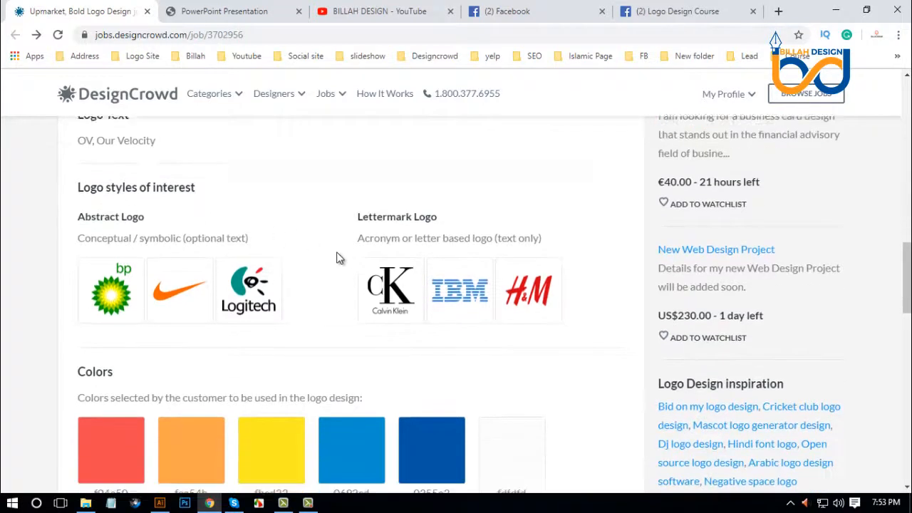
left_click_drag(69, 305, 304, 436)
left_click(518, 304)
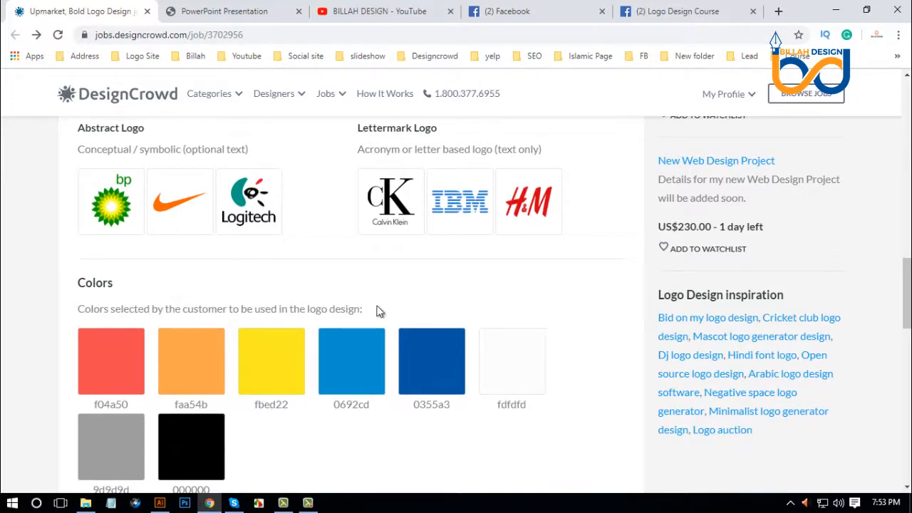
scroll(377, 311, "down", 5)
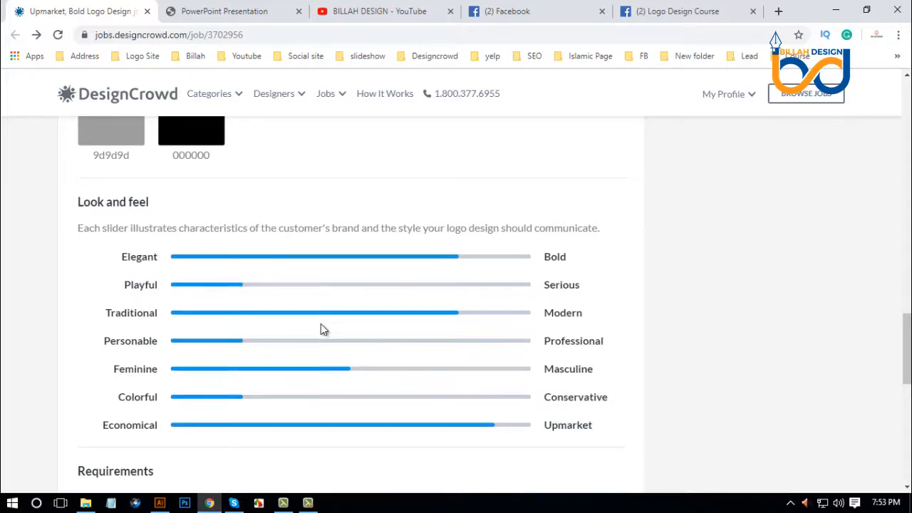
scroll(320, 324, "down", 3)
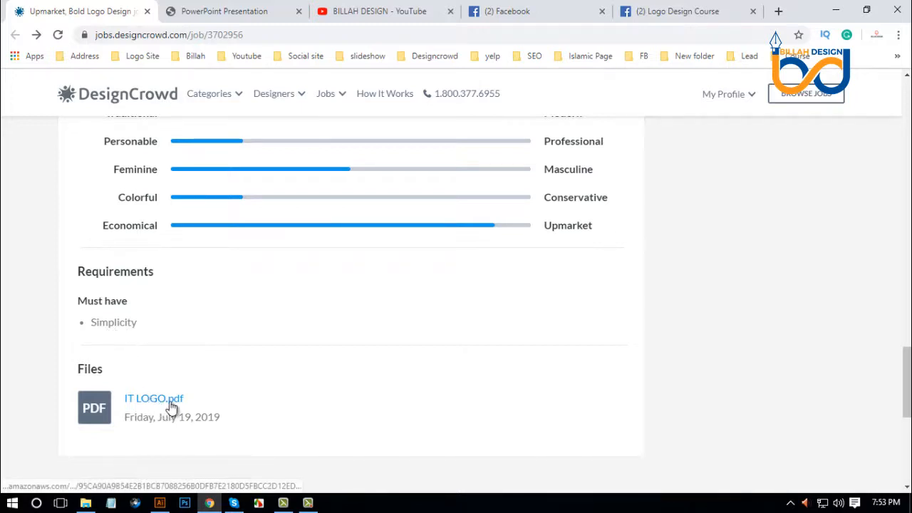
Examine the customer's sample OV logos in the downloaded IT LOGO PDF.
left_click(236, 12)
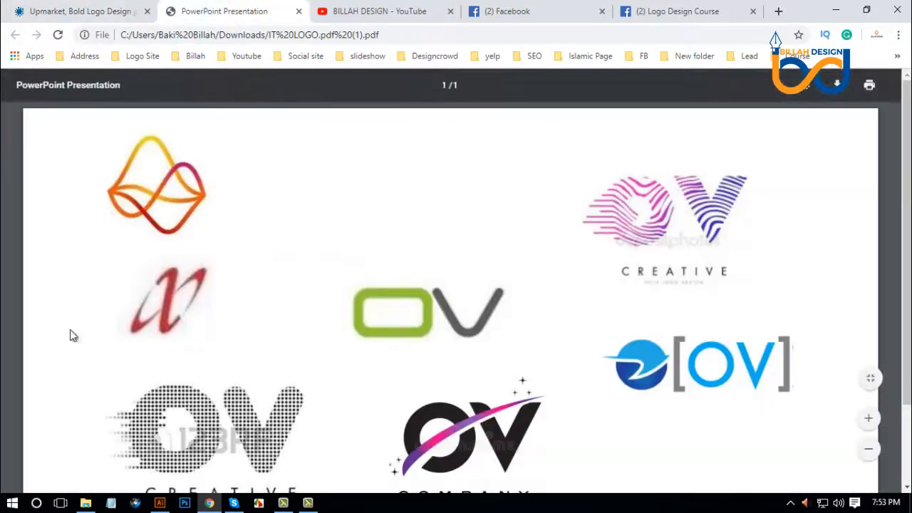
scroll(70, 331, "down", 3)
scroll(86, 330, "up", 2)
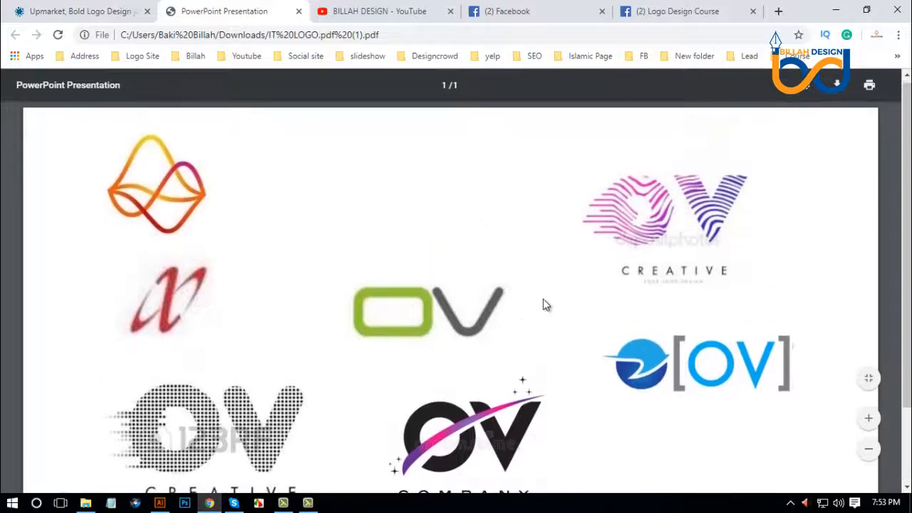
scroll(543, 299, "down", 2)
scroll(491, 302, "up", 2)
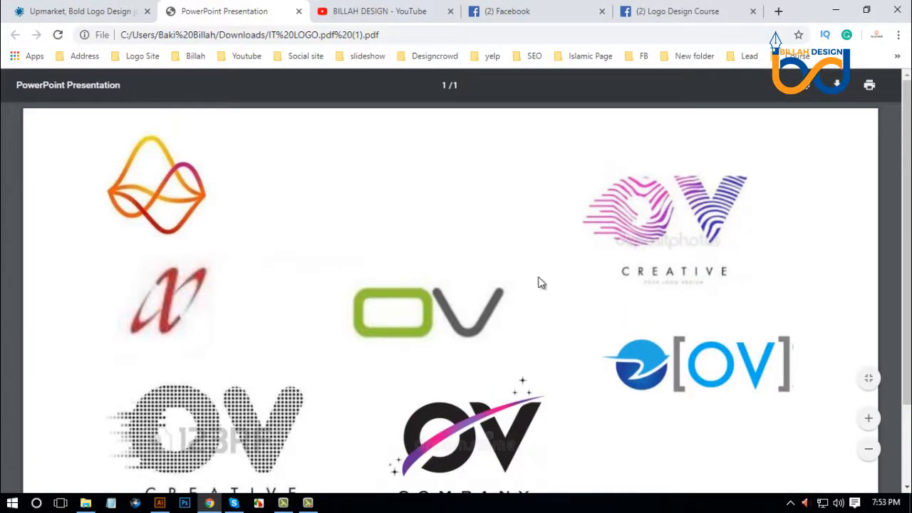
scroll(649, 317, "down", 2)
scroll(554, 320, "up", 2)
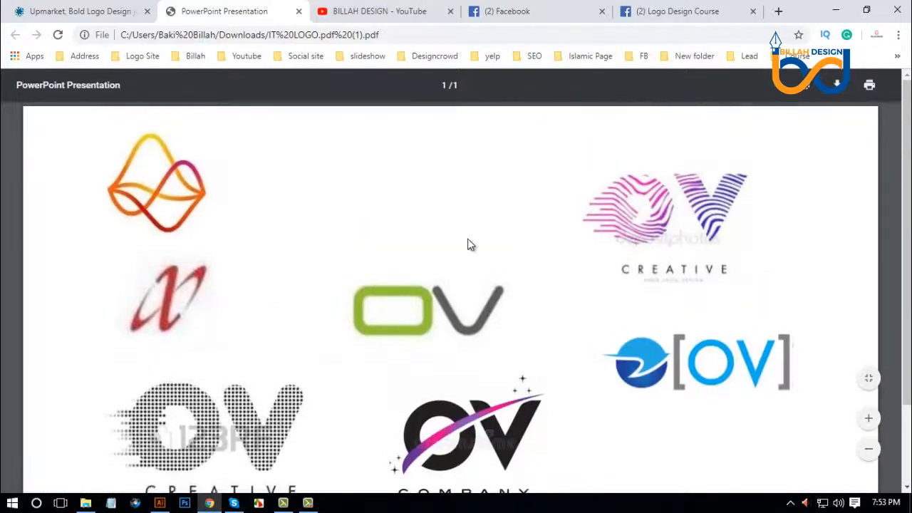
Return to the DesignCrowd job page and compare the winning logo with the written brief.
left_click(107, 11)
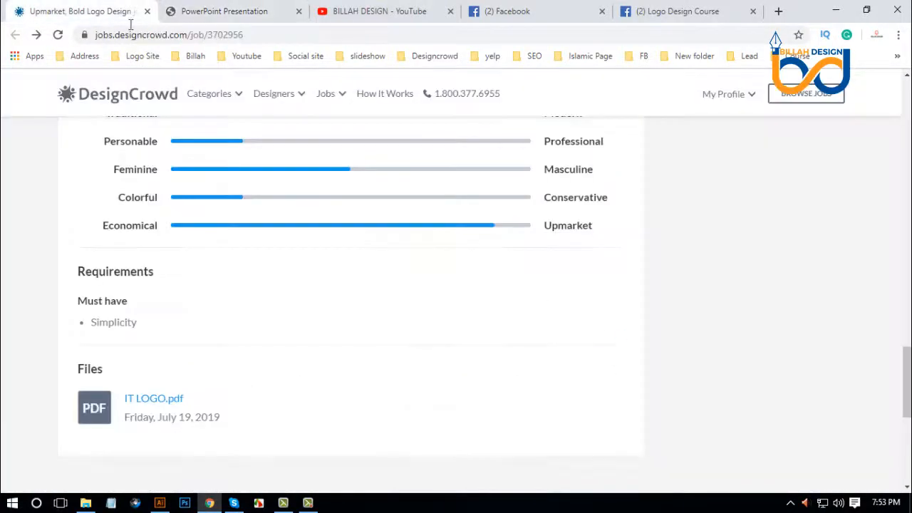
scroll(373, 299, "up", 4)
scroll(371, 293, "up", 12)
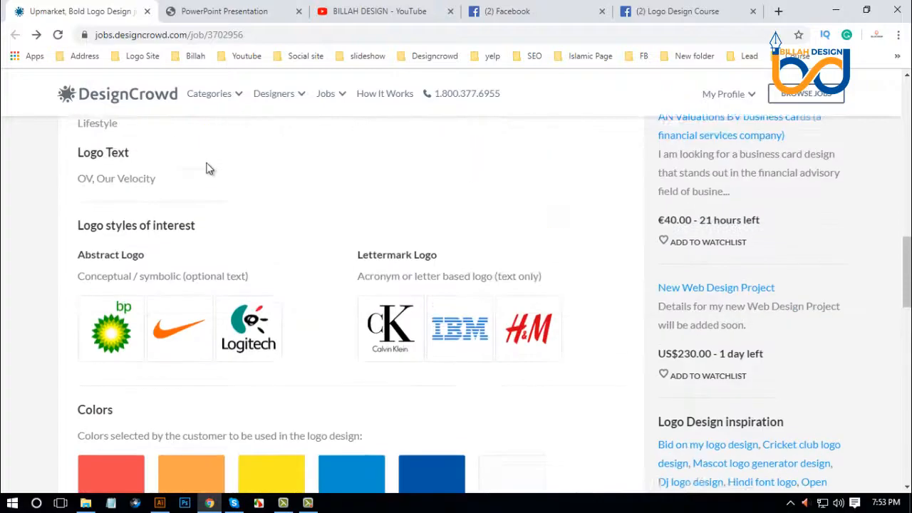
scroll(222, 214, "up", 3)
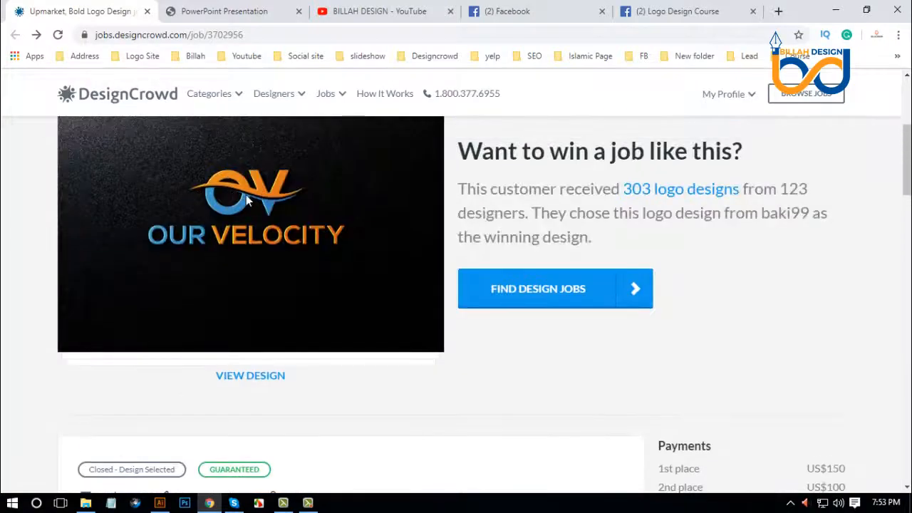
scroll(246, 201, "down", 7)
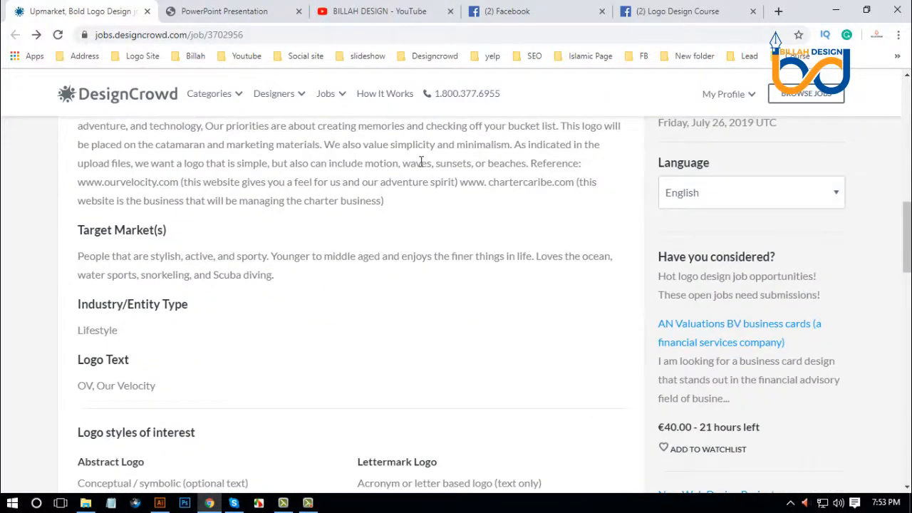
Search Google for the word "waves" from the brief and show the image results.
double_click(418, 163)
left_click(417, 172)
double_click(414, 165)
right_click(412, 164)
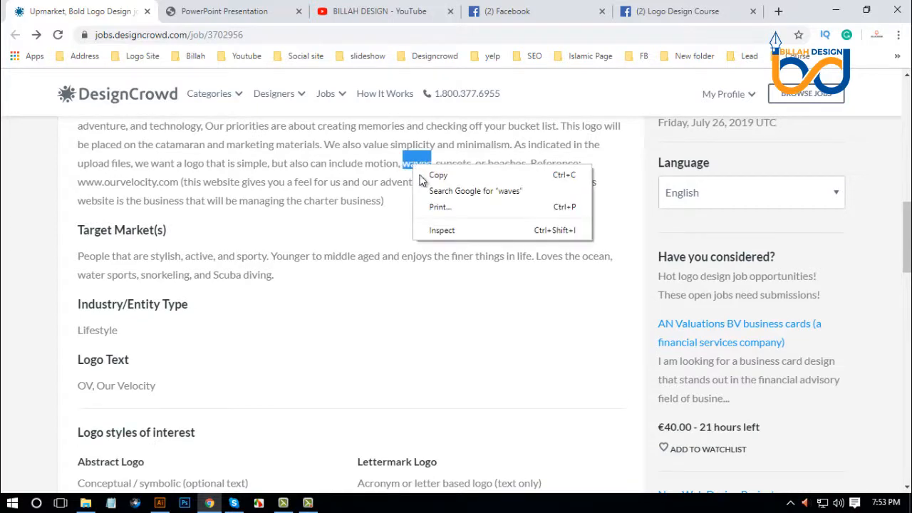
left_click(508, 191)
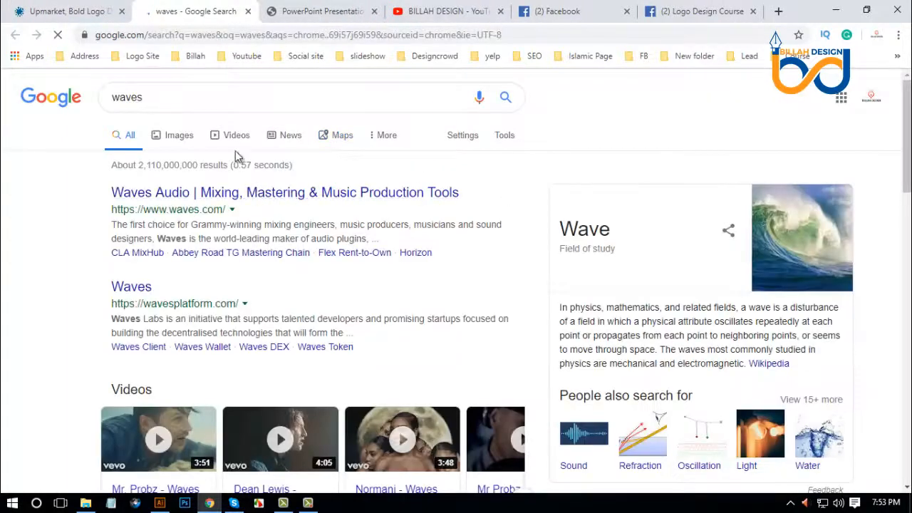
left_click(184, 135)
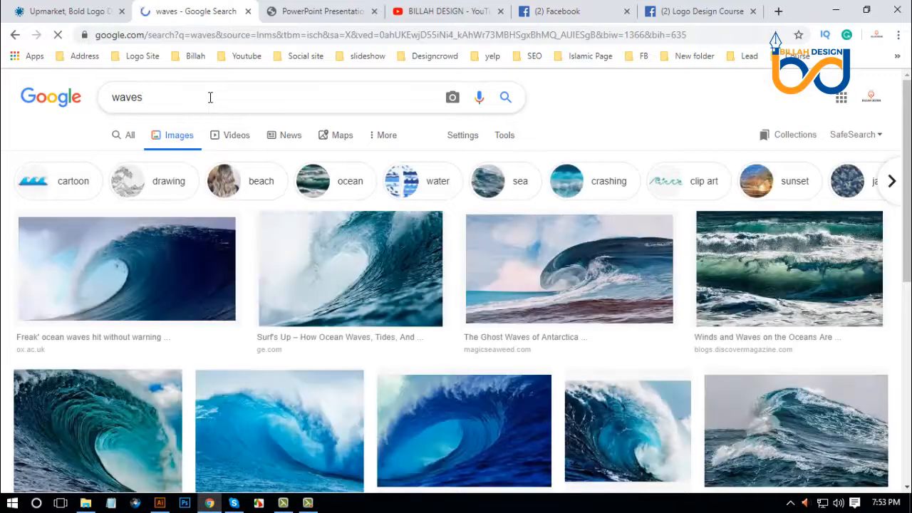
Refine the image search to "waves logo" and browse the resulting logo designs.
left_click(210, 97)
type("logo")
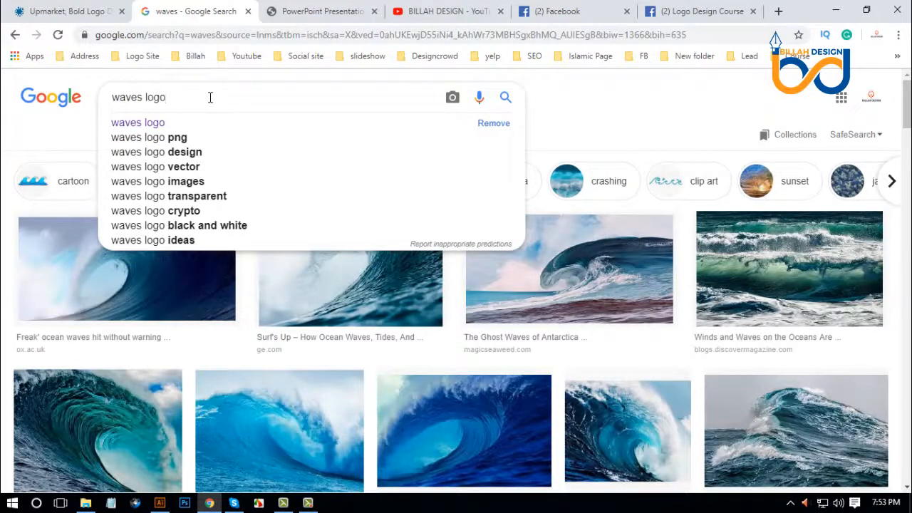
key("Return")
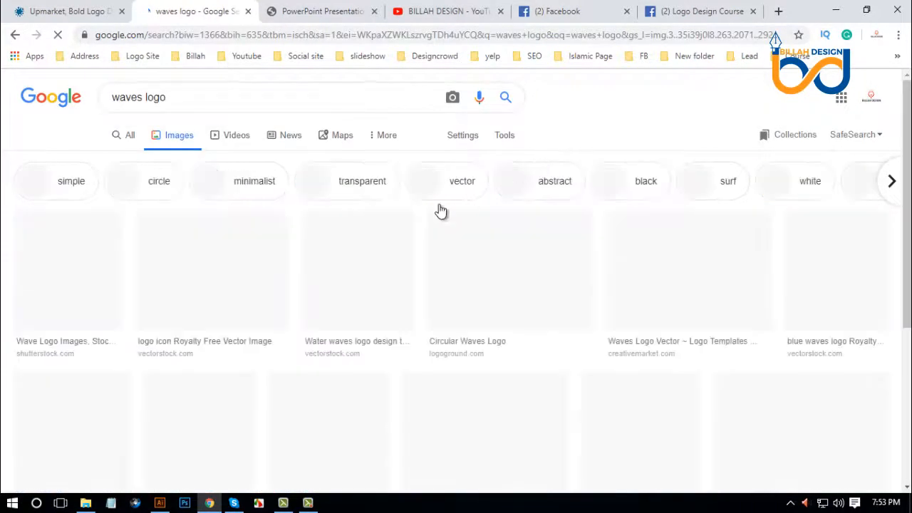
scroll(122, 223, "down", 2)
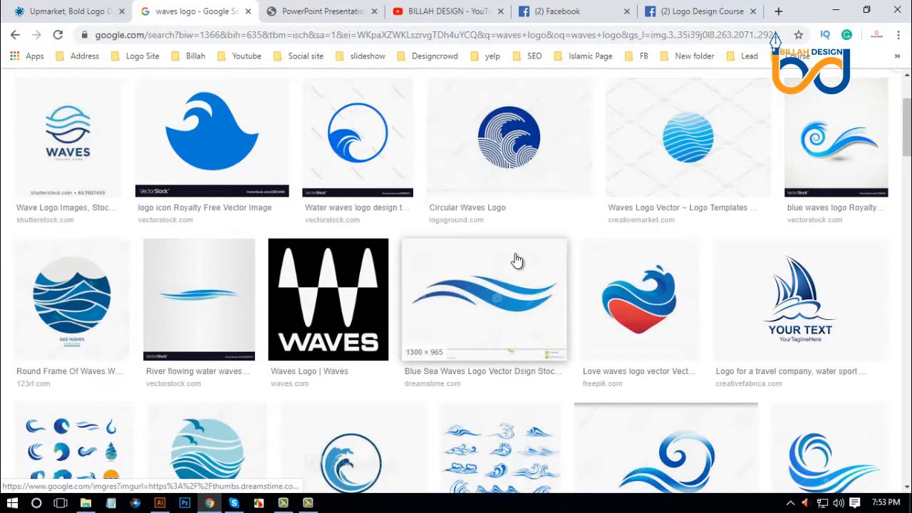
scroll(61, 259, "down", 4)
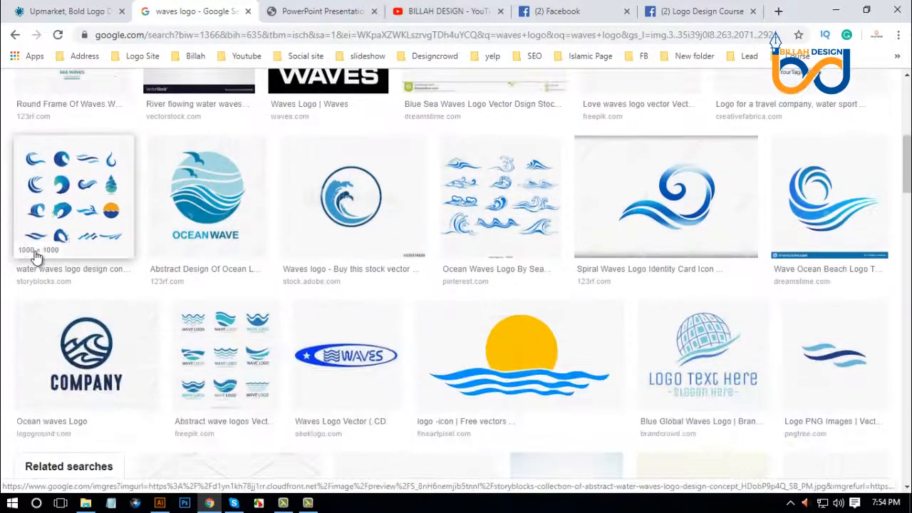
scroll(36, 256, "down", 2)
scroll(33, 258, "up", 6)
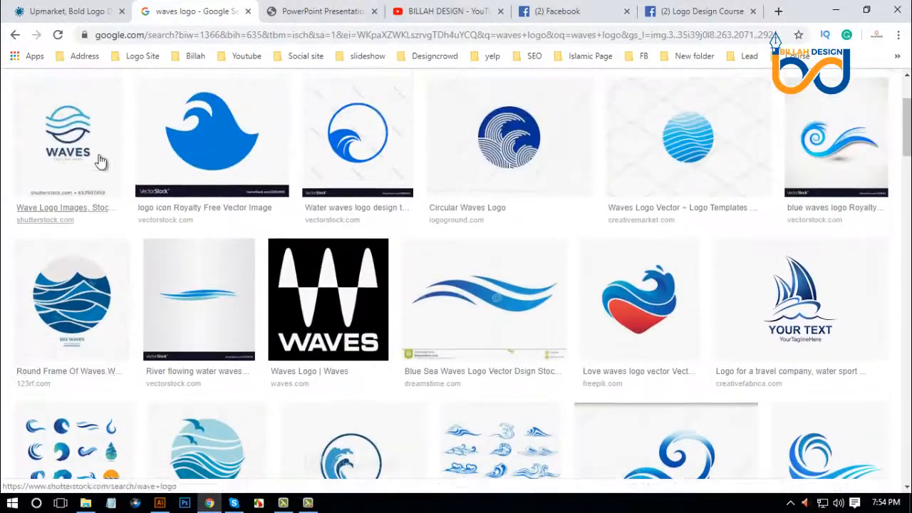
Compare the winning OV logo on the job page with the wave logos in the image results.
left_click(72, 10)
scroll(155, 383, "up", 10)
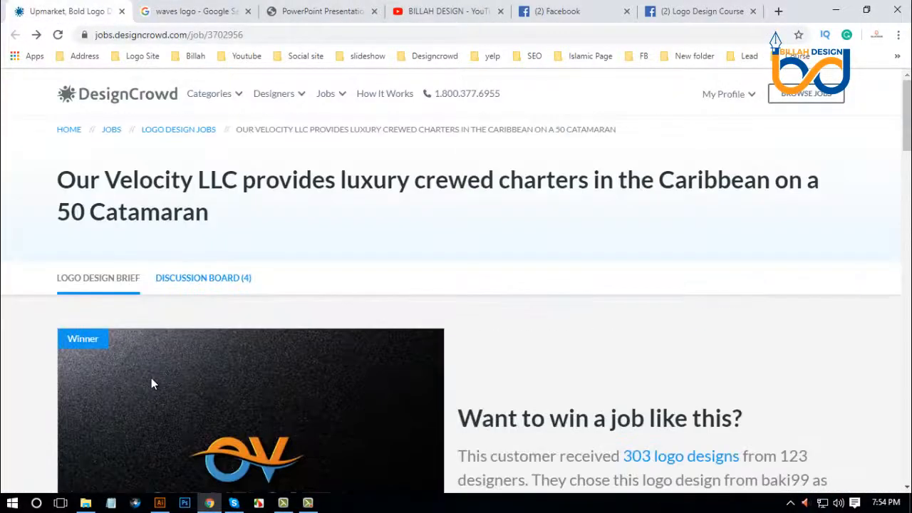
scroll(151, 383, "down", 2)
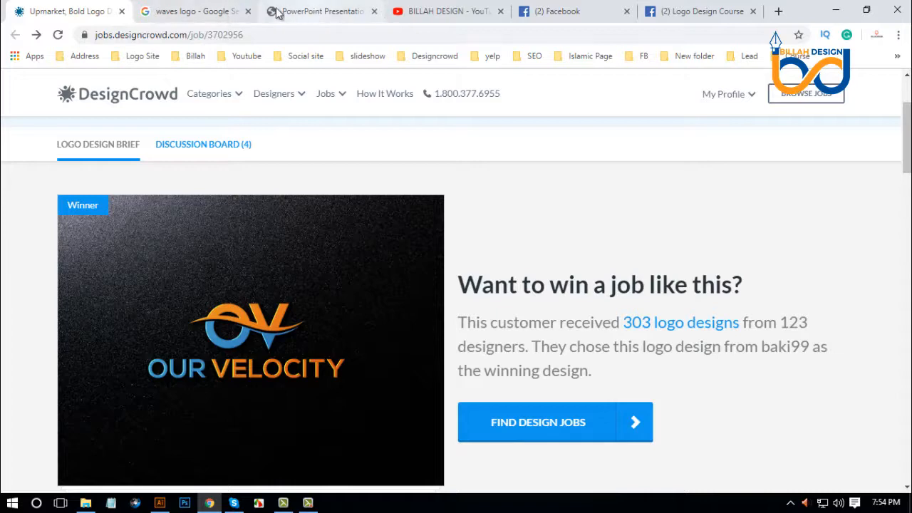
left_click(203, 11)
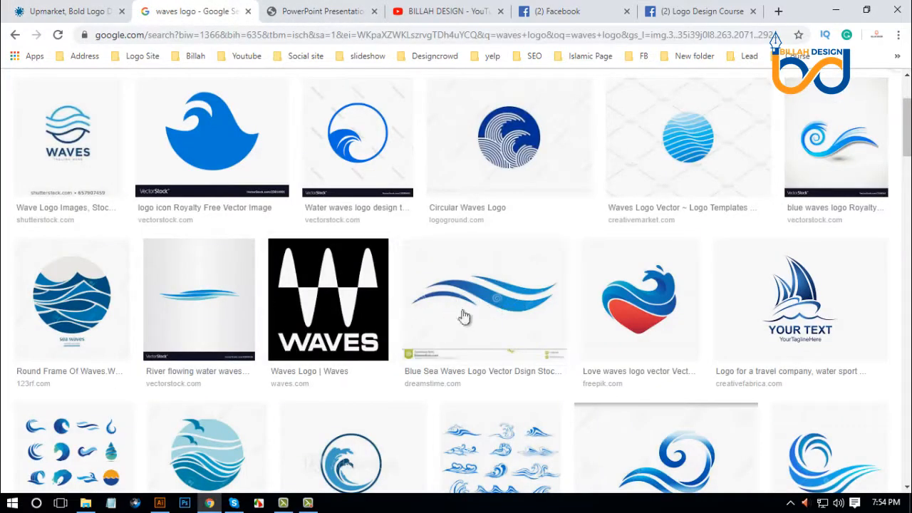
Look through the "waves logo" image results for a wave shape suitable as a tracing reference.
scroll(427, 306, "down", 3)
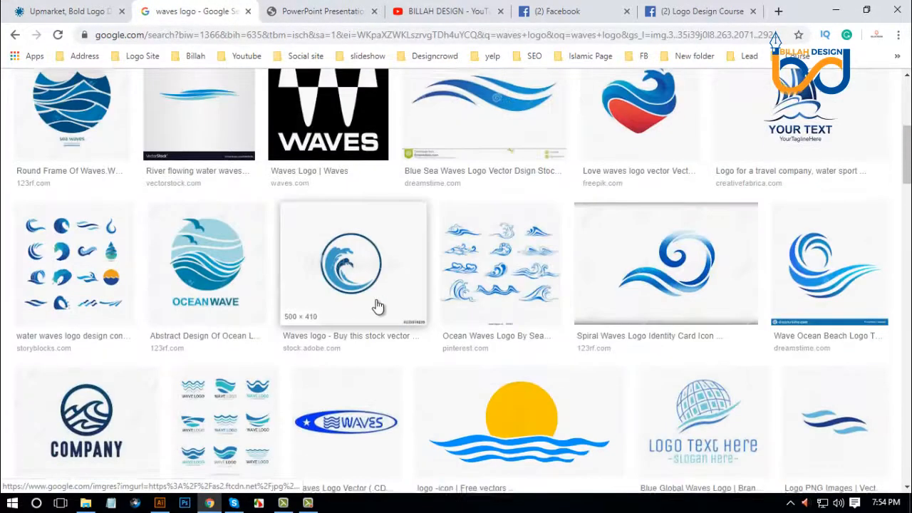
scroll(378, 307, "down", 4)
scroll(332, 305, "down", 2)
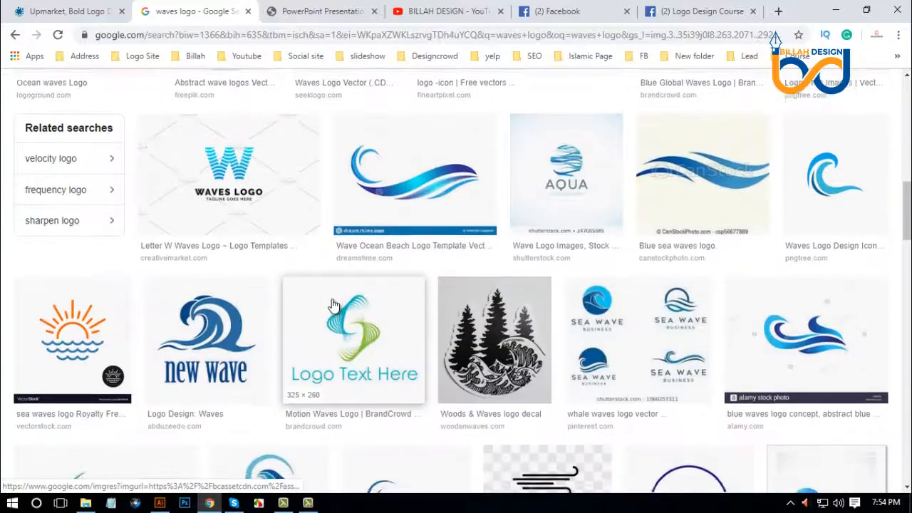
scroll(332, 306, "down", 5)
scroll(332, 298, "up", 7)
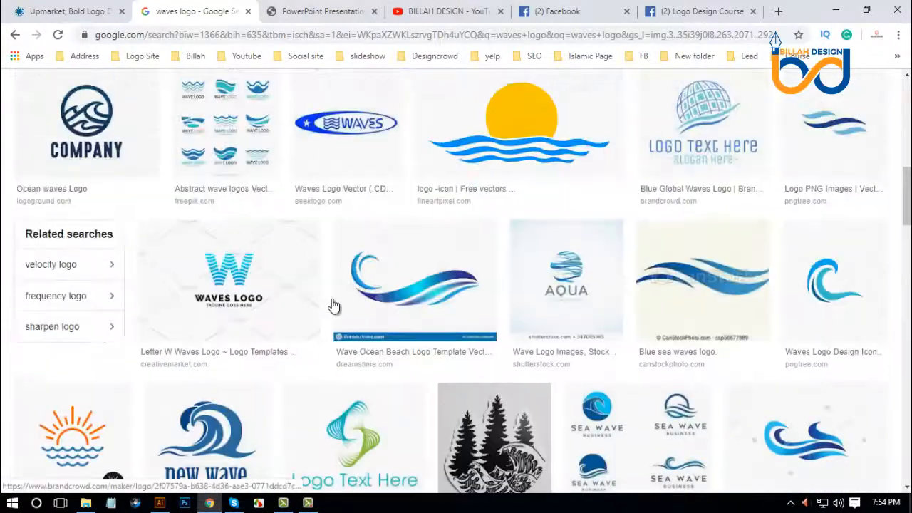
scroll(331, 302, "up", 10)
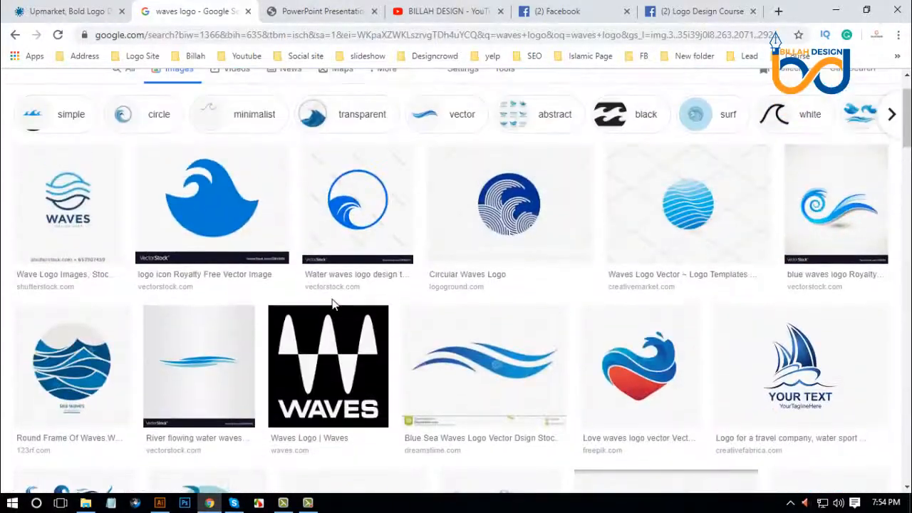
scroll(332, 305, "down", 1)
scroll(498, 320, "down", 1)
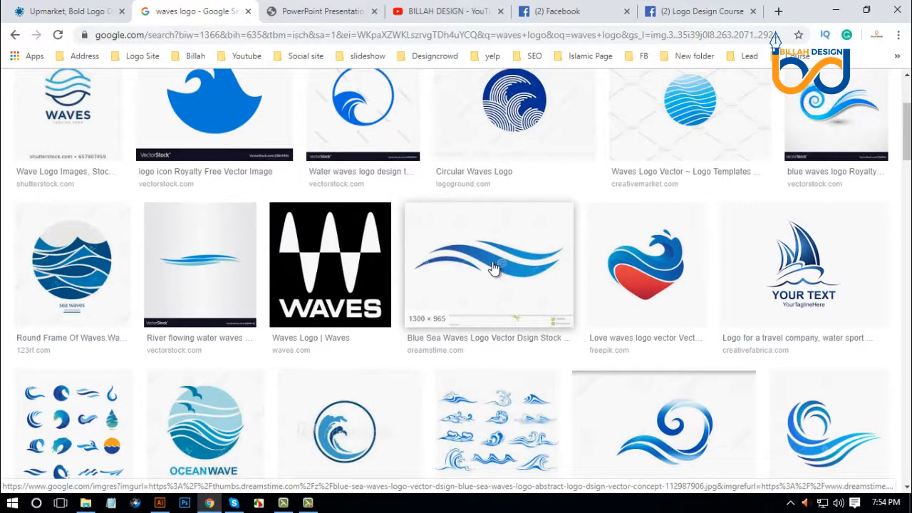
Copy the Blue Sea Waves logo image from dreamstime.com and paste it into the Untitled-1 document in Illustrator.
left_click(494, 268)
right_click(699, 199)
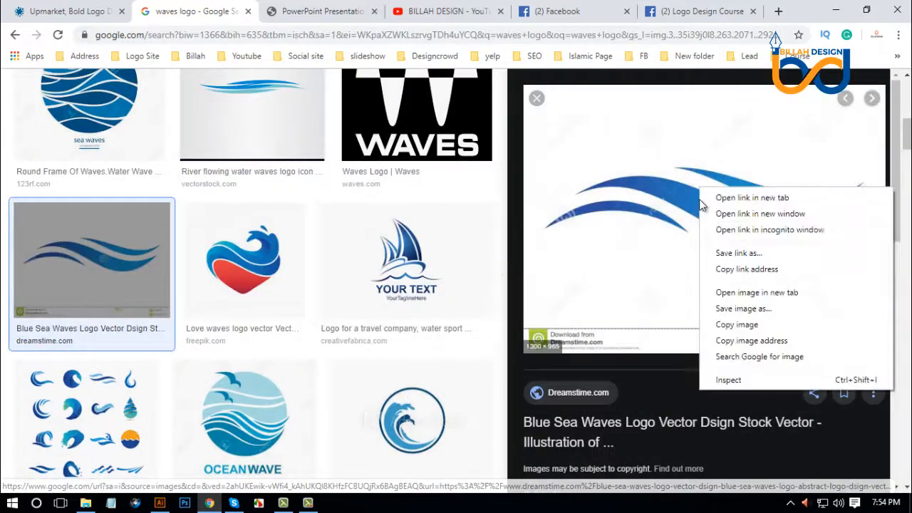
left_click(737, 324)
left_click(160, 503)
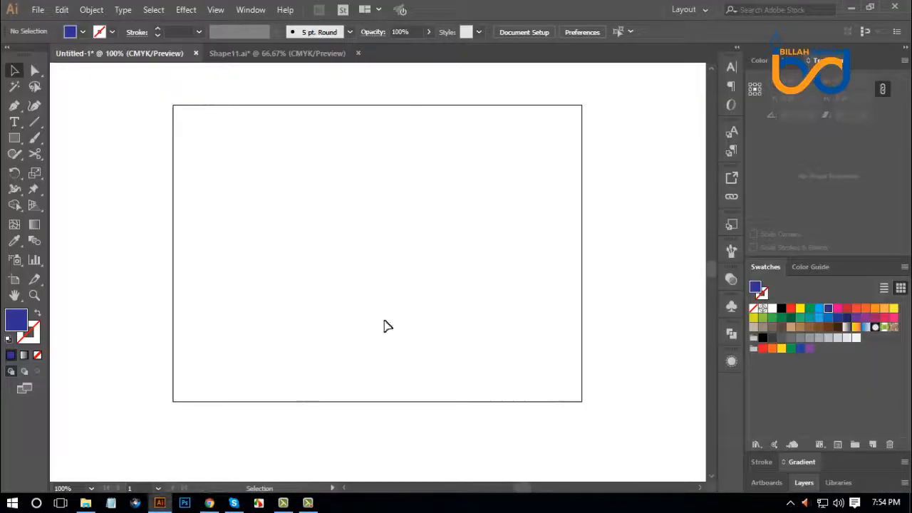
key("ctrl+v")
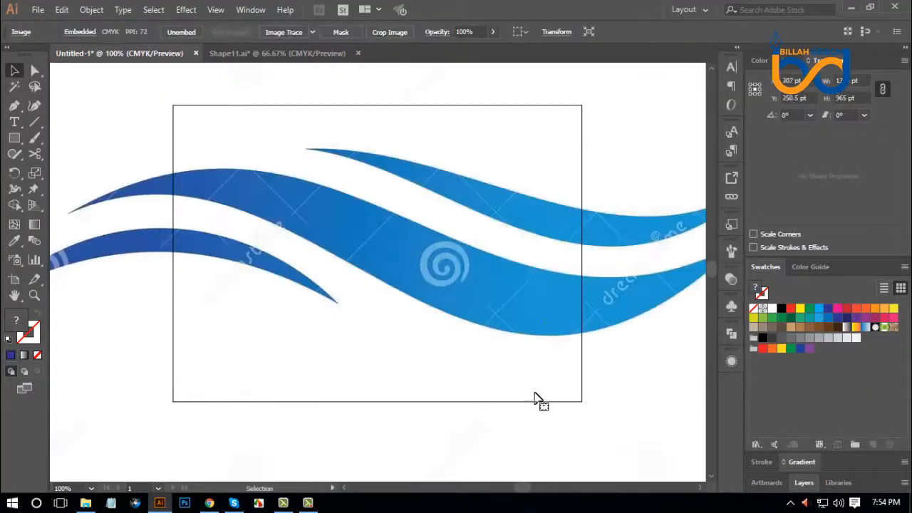
Scale one copy of the pasted wave image down to about 498 pt high over the artboard and delete the full-size one.
left_click_drag(566, 152, 502, 311)
key("ctrl+z")
mouse_move(528, 236)
left_mouse_down()
mouse_move(523, 312)
mouse_move(520, 250)
left_mouse_up()
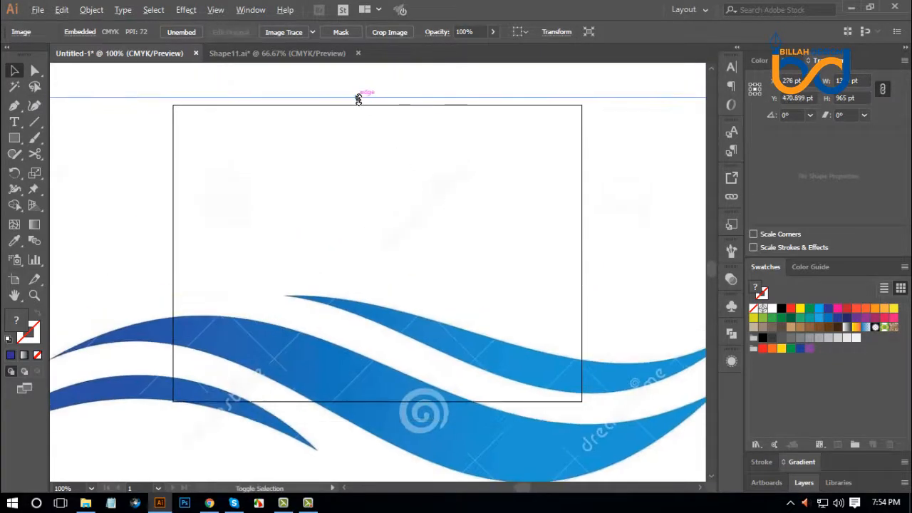
left_click_drag(359, 98, 376, 253)
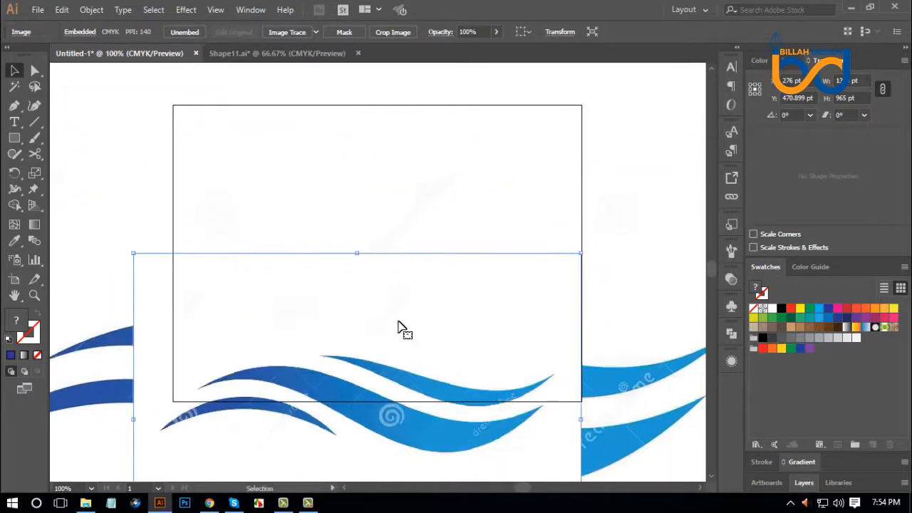
left_click_drag(399, 328, 445, 232)
left_click_drag(496, 321, 486, 209)
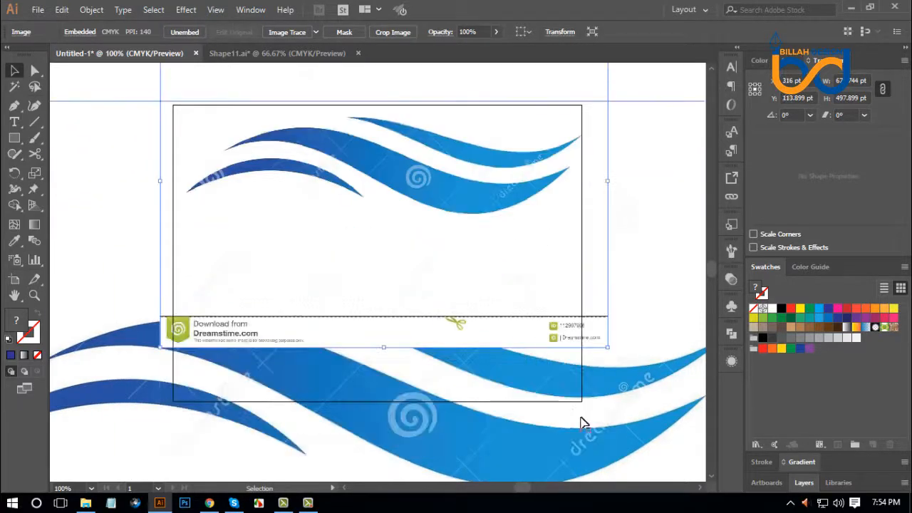
left_click_drag(580, 418, 423, 460)
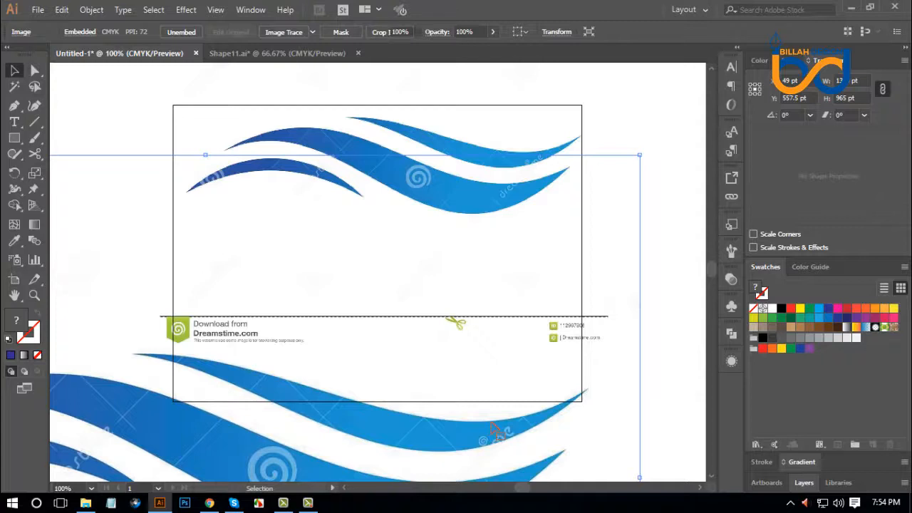
key("Delete")
Reduce the wave image to about 425 pt high and place it within the artboard.
left_click_drag(539, 241, 560, 294)
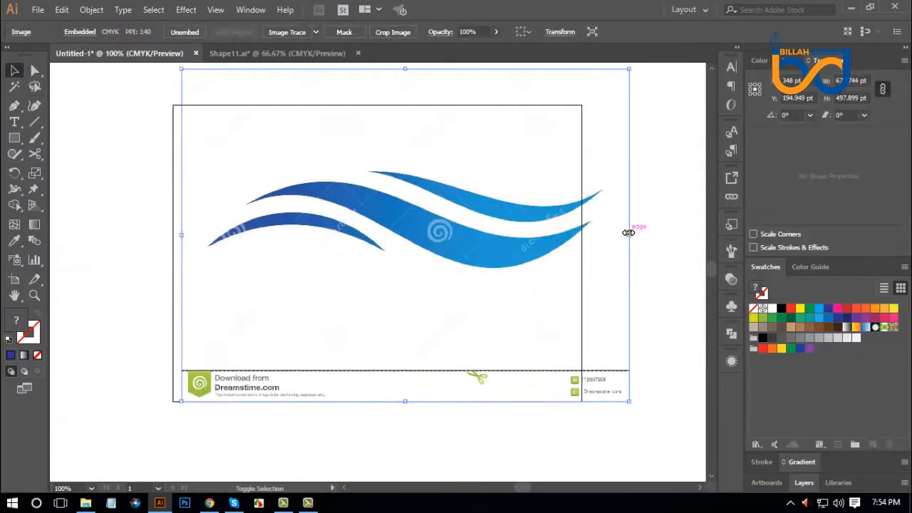
left_click_drag(627, 232, 596, 234)
left_click_drag(535, 252, 511, 266)
left_click(584, 320)
left_click(519, 267)
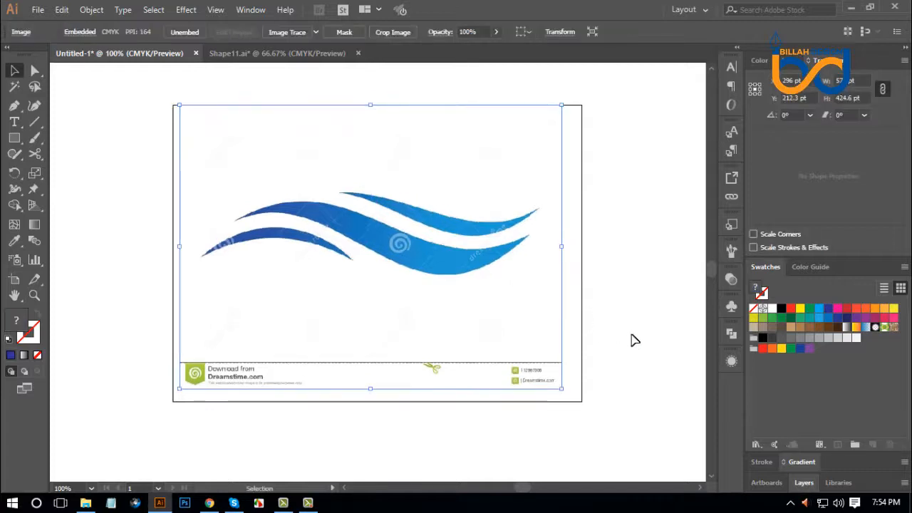
left_click(634, 341)
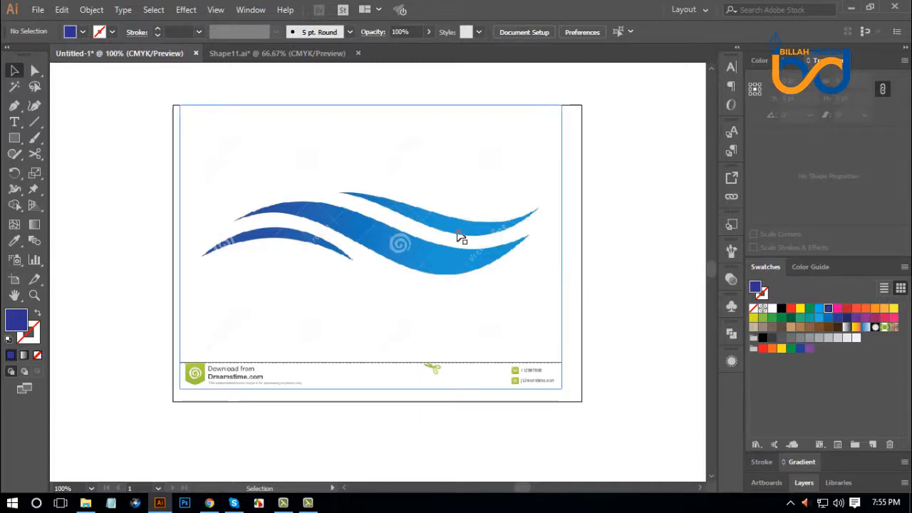
Switch to Chrome and compare the wave in the winning OV logo on the DesignCrowd page with the wave image results.
left_click(210, 503)
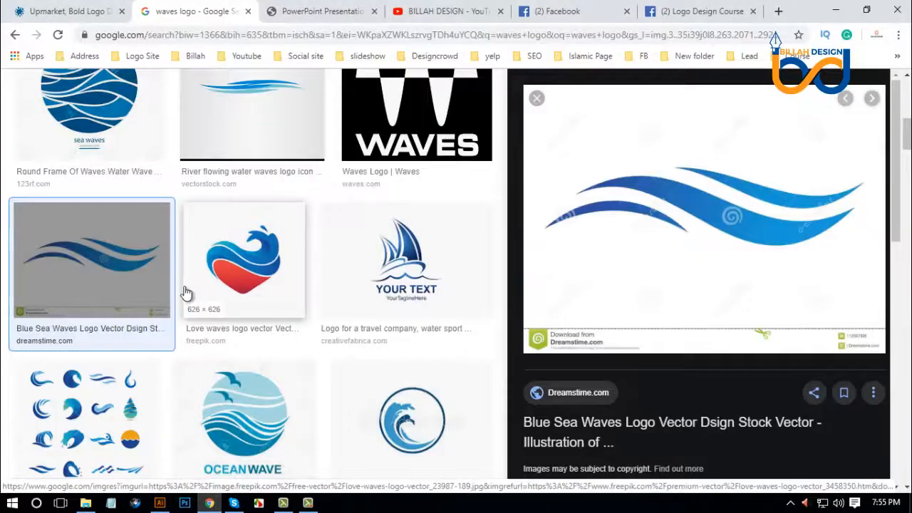
scroll(178, 284, "up", 4)
left_click(67, 12)
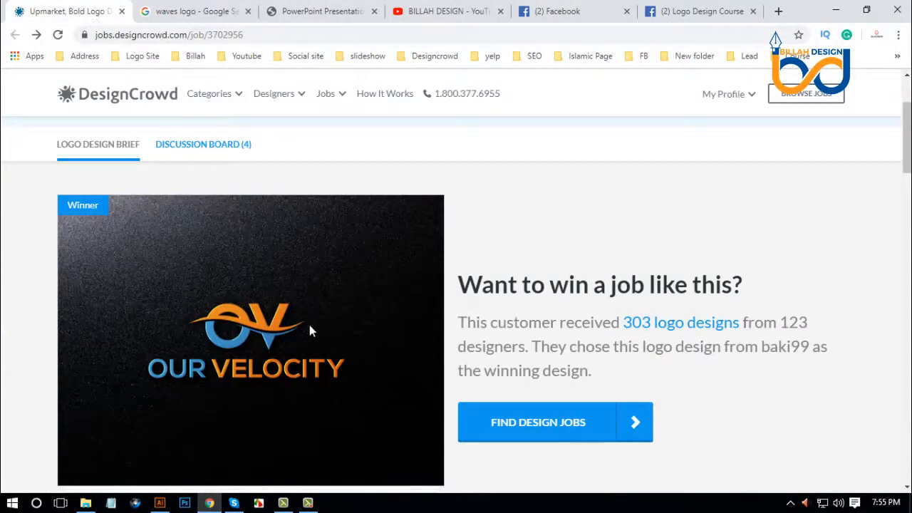
scroll(299, 299, "down", 1)
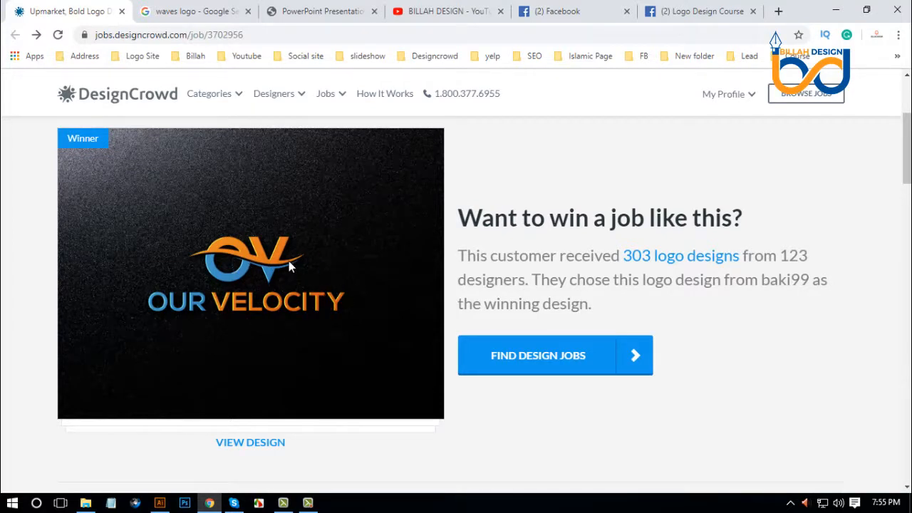
left_click(203, 11)
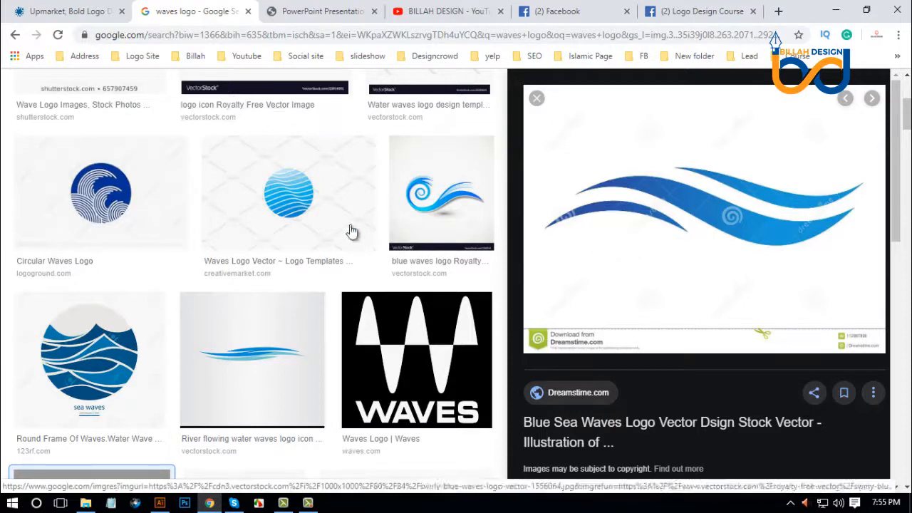
Return to Illustrator and center the wave image on the artboard at about X 306 pt, Y 222 pt.
left_click(162, 506)
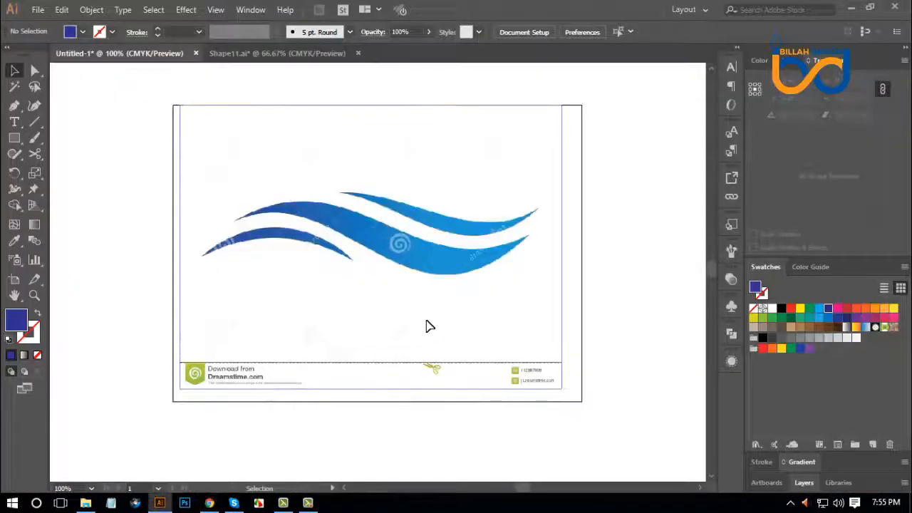
left_click_drag(426, 321, 434, 322)
left_click(580, 319)
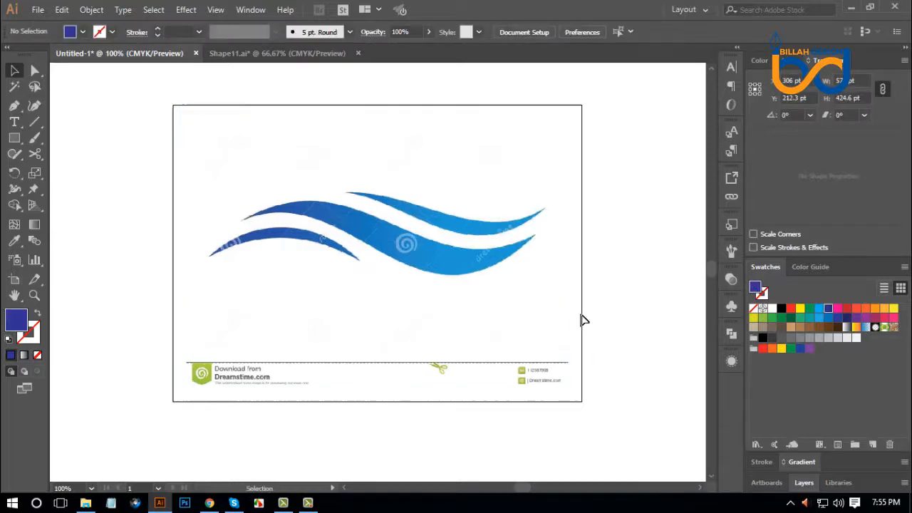
left_click(550, 282)
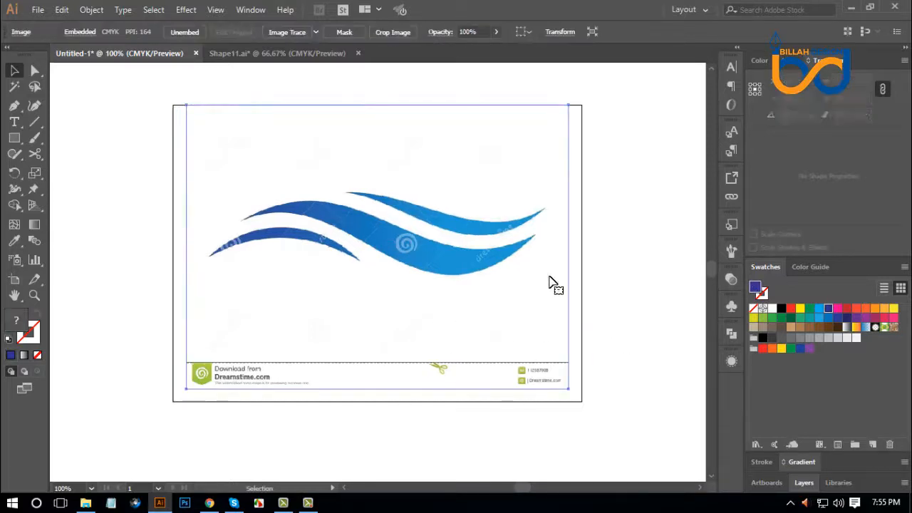
left_click(638, 324)
left_click(515, 199)
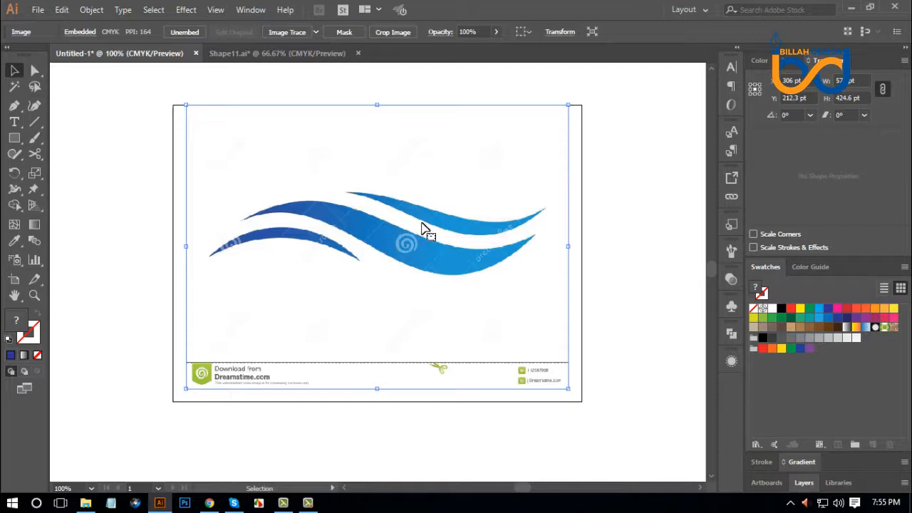
left_click_drag(417, 227, 417, 240)
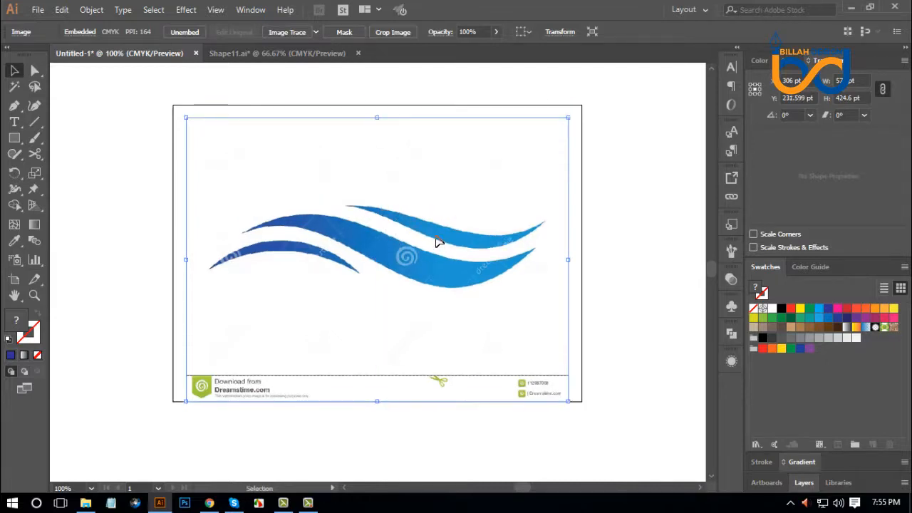
key("shift+Up")
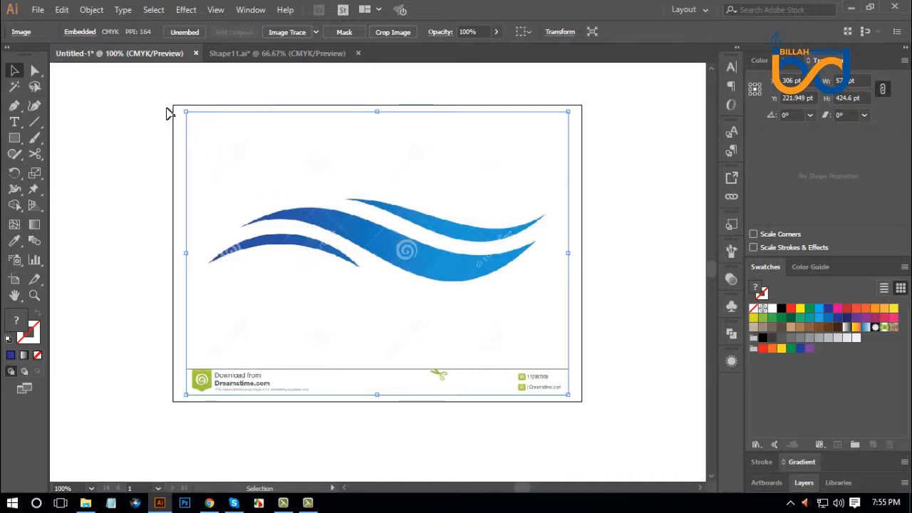
Lock the wave image in place on the artboard and test the lock by trying to select it.
left_click(88, 11)
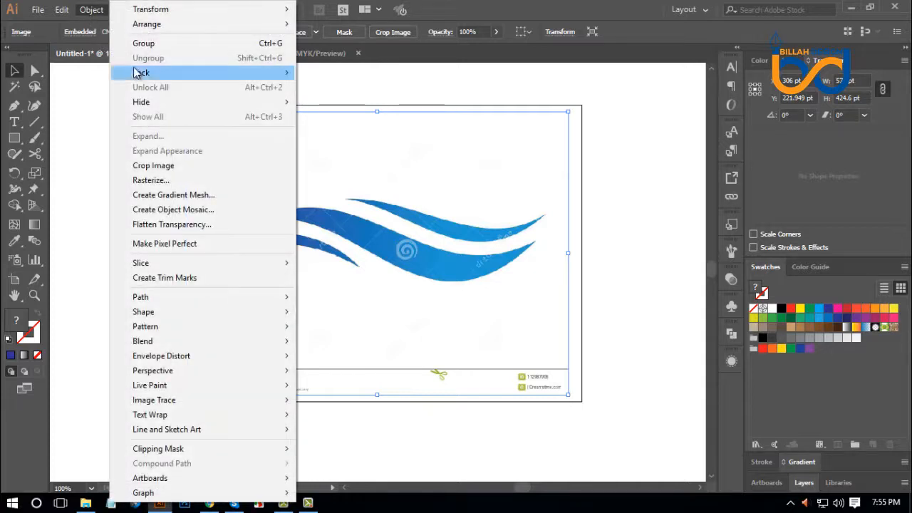
mouse_move(169, 76)
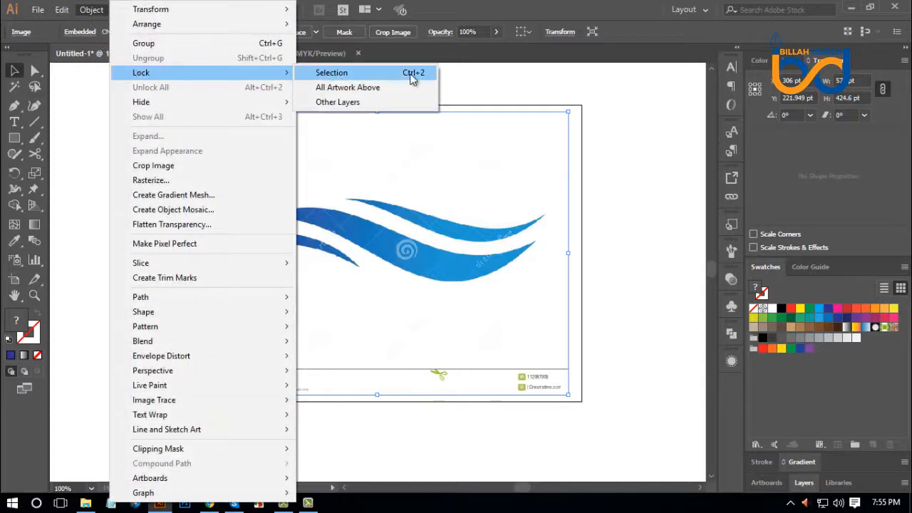
left_click(355, 73)
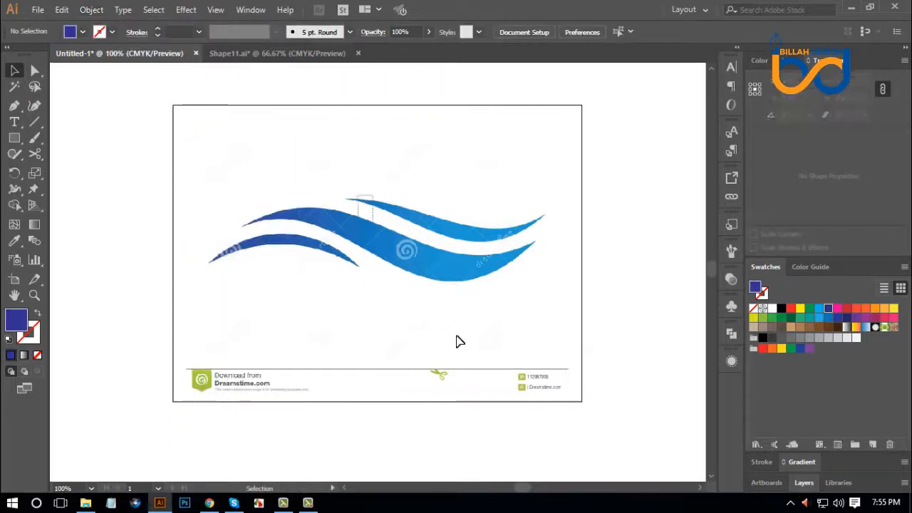
left_click(528, 344)
left_click(617, 350)
left_click(502, 295)
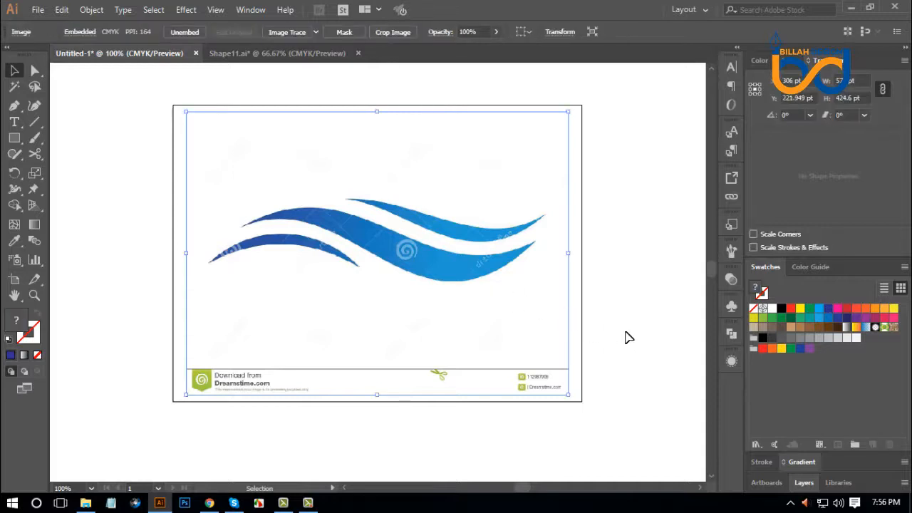
left_click(627, 337)
left_click(499, 275)
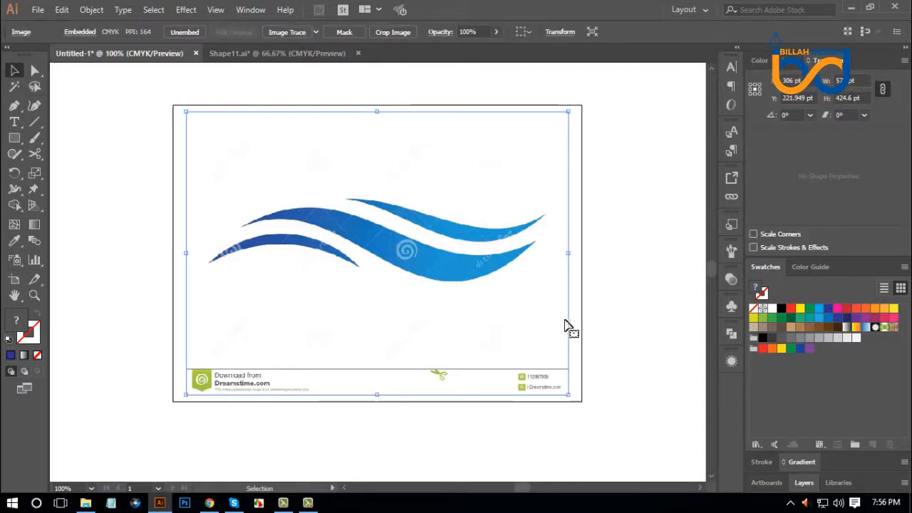
key("a")
left_click(618, 317)
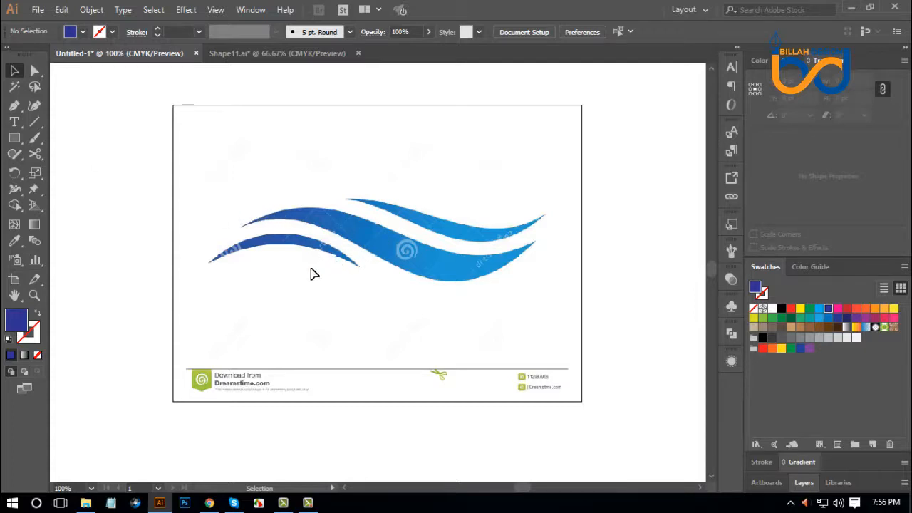
Prepare the Pen tool for tracing the wave image, with no fill and a black stroke.
left_click(14, 105)
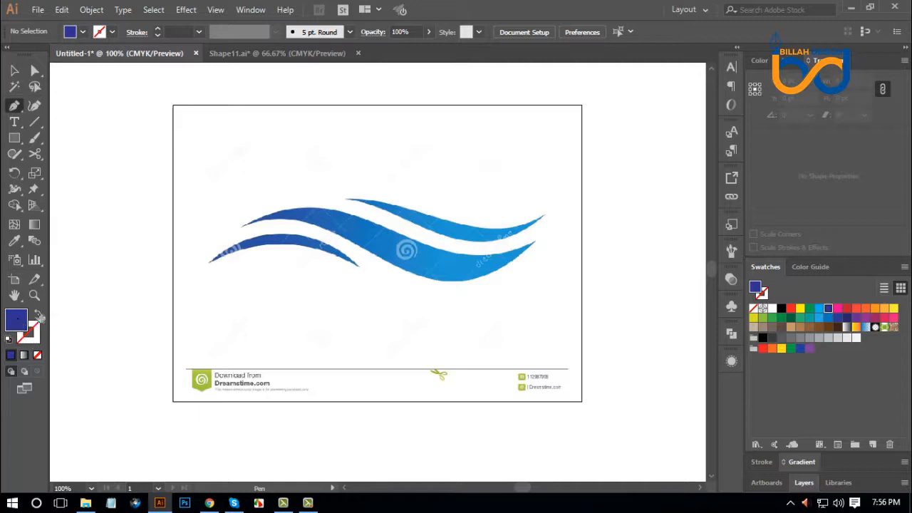
left_click(39, 314)
left_click(32, 335)
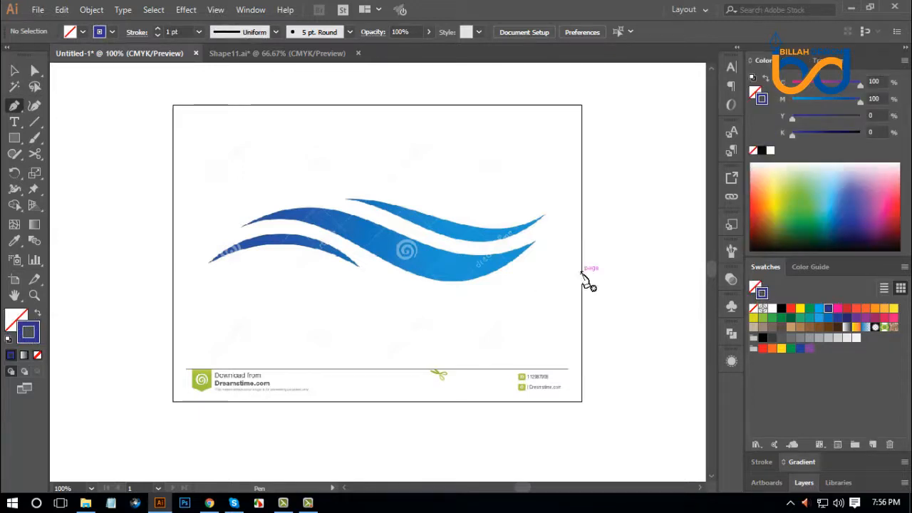
left_click(781, 308)
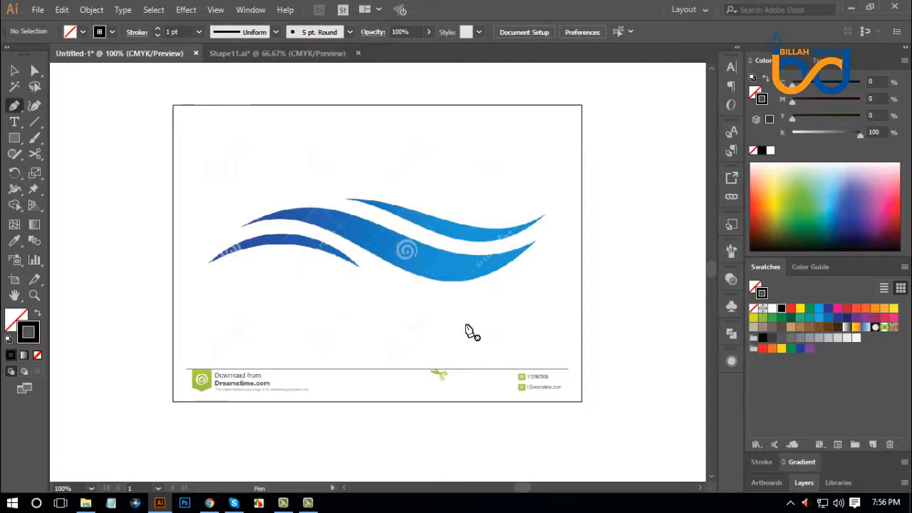
key("ctrl+plus")
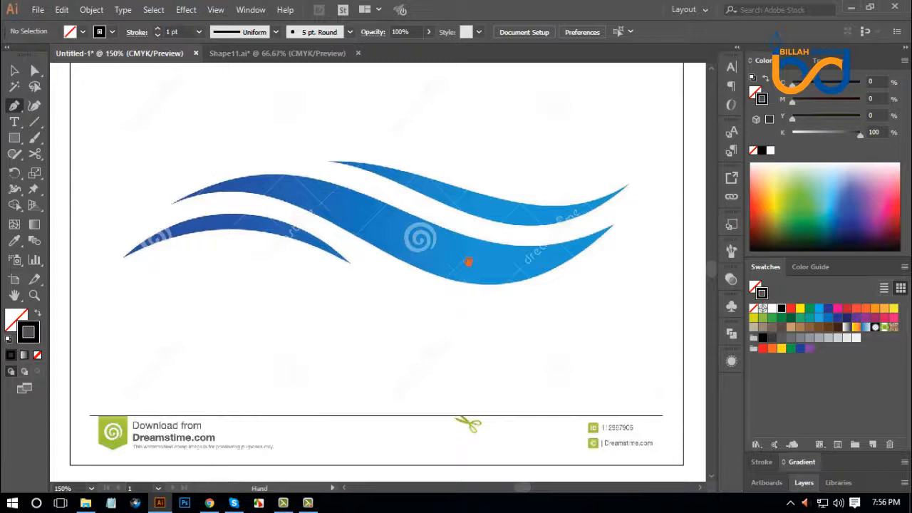
left_click_drag(468, 262, 471, 282)
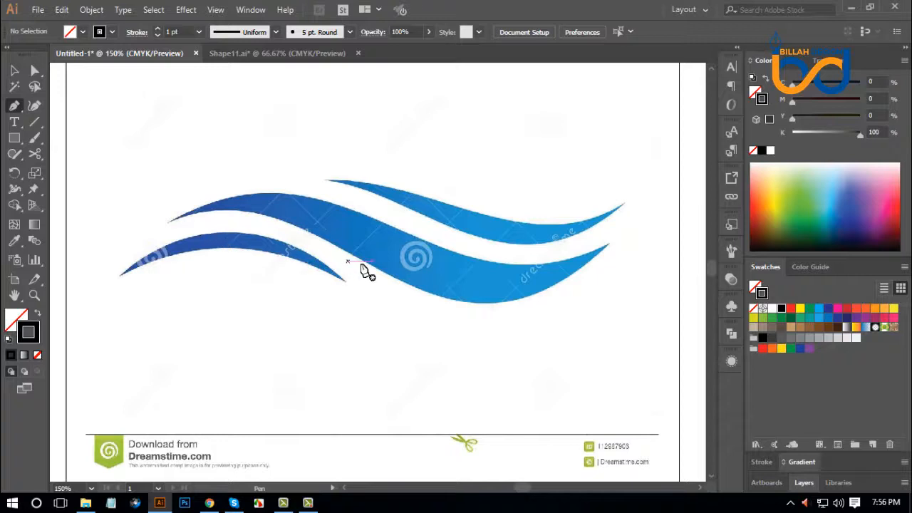
Draw a straight Pen path about 440 pt wide from the middle wave's left tip to its right tip.
mouse_move(472, 276)
left_mouse_down()
mouse_move(464, 263)
mouse_move(466, 271)
left_mouse_up()
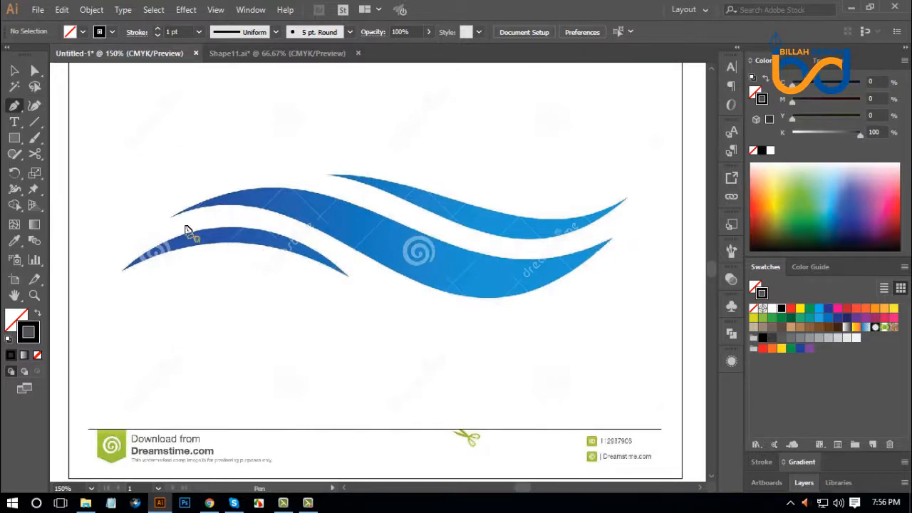
left_click(169, 216)
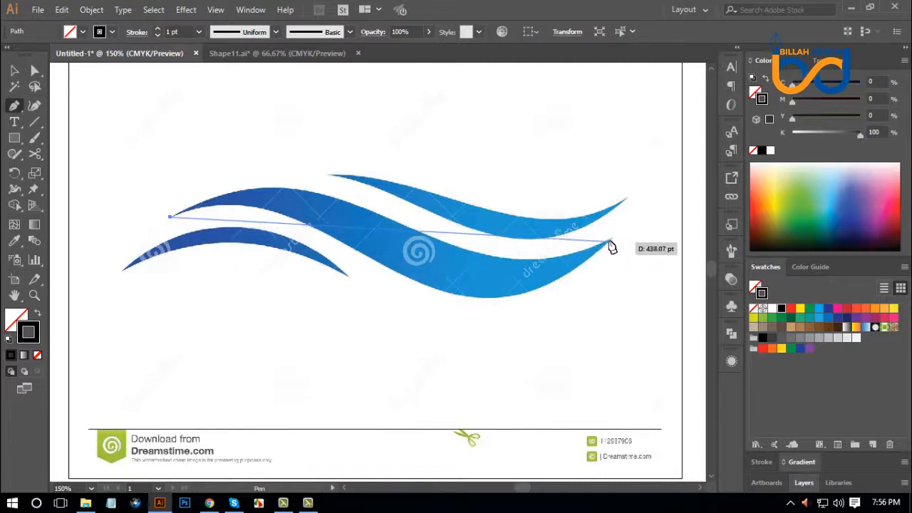
left_click(611, 240)
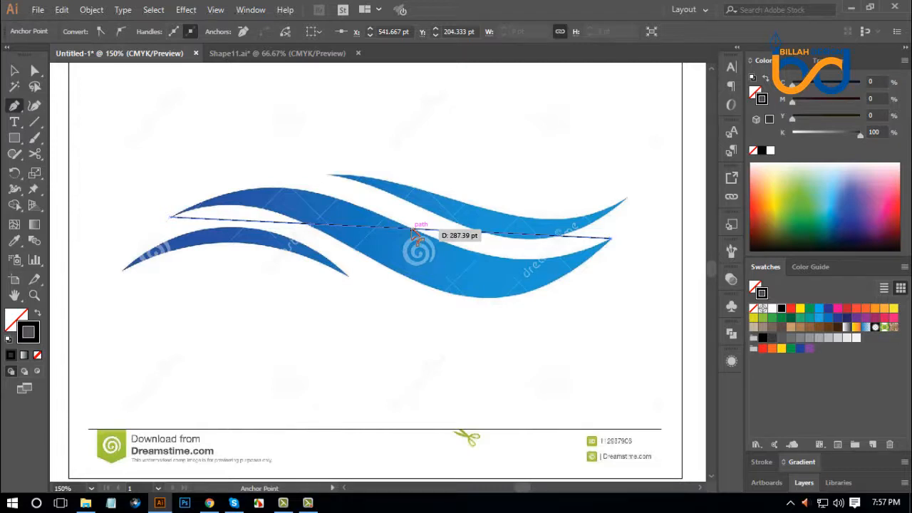
Bend the straight path into an S-curve and refine its handles to follow the middle wave's upper edge.
left_click_drag(413, 227, 378, 178)
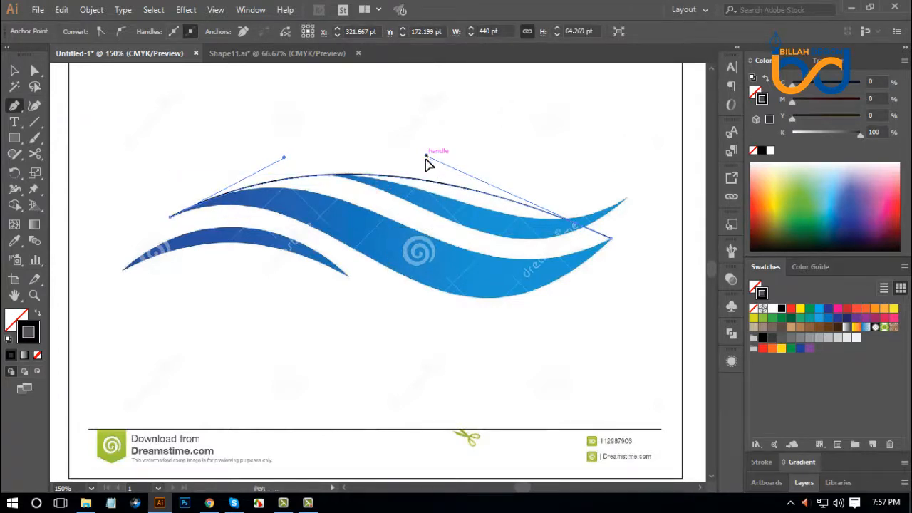
left_click_drag(427, 160, 464, 314)
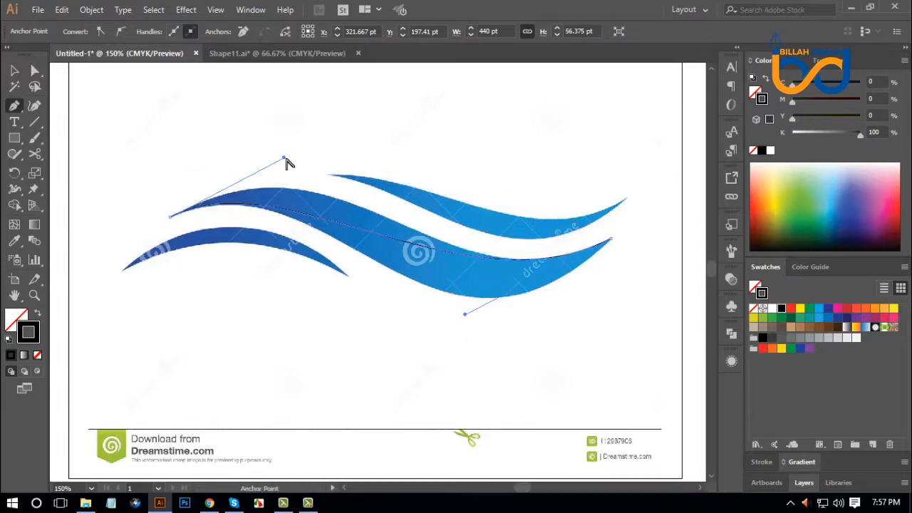
left_click_drag(284, 157, 346, 116)
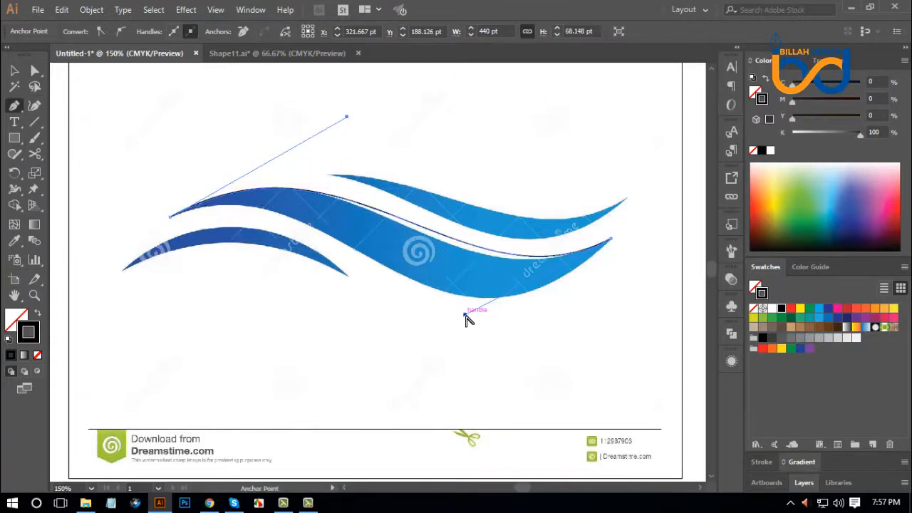
left_click_drag(464, 314, 452, 322)
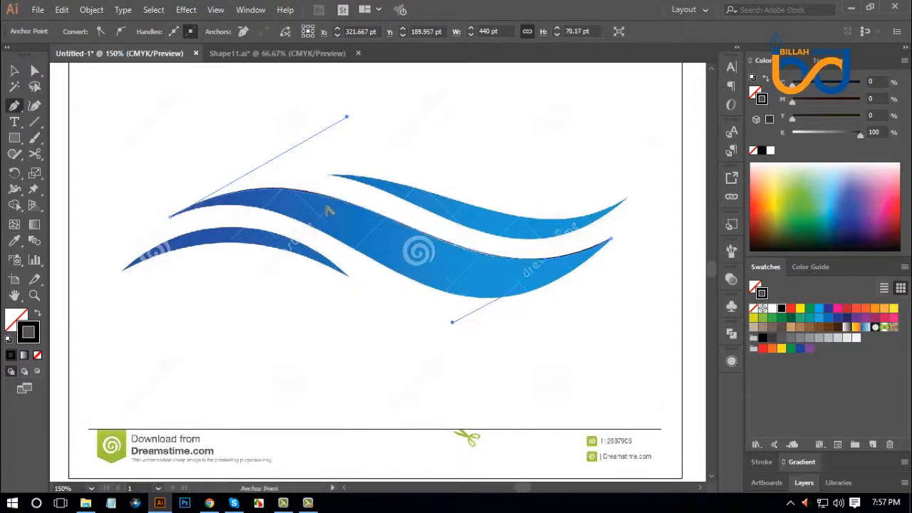
left_click_drag(349, 121, 350, 118)
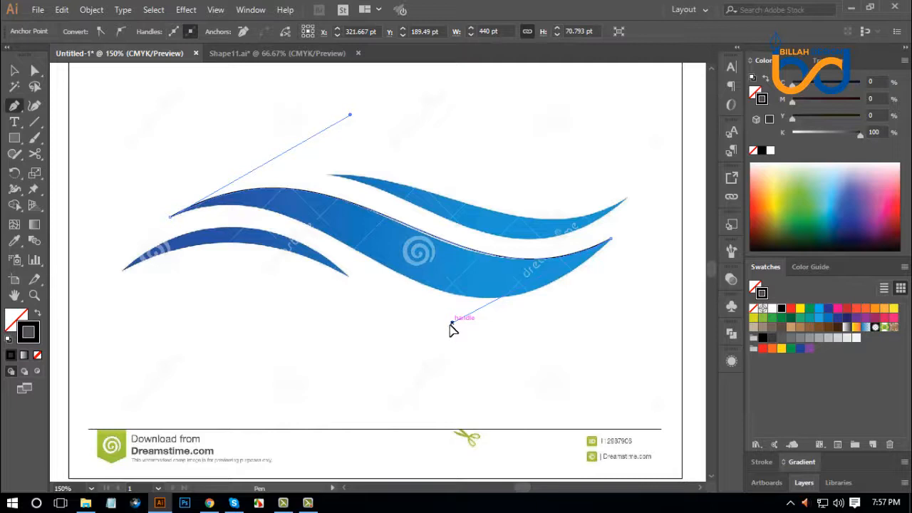
left_click_drag(451, 327, 450, 325)
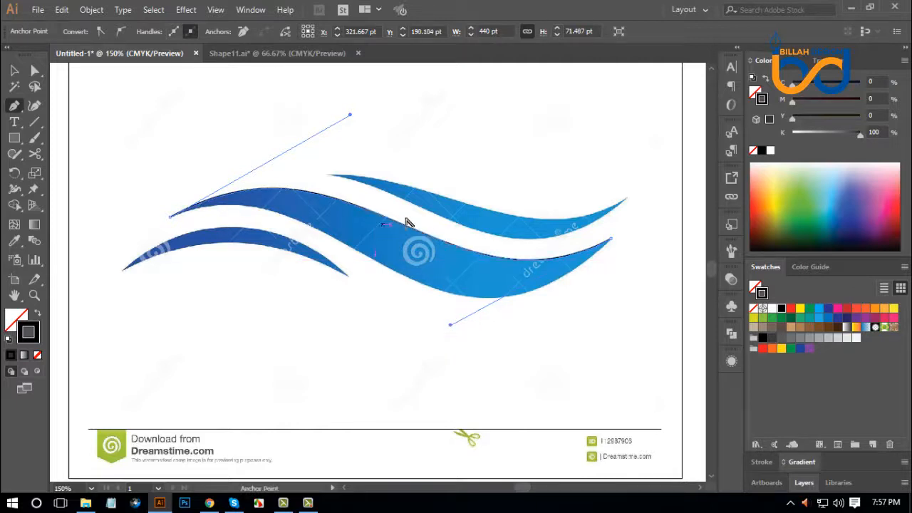
Close the path back at the left tip and bend the closing segment along the middle wave's lower edge.
left_click_drag(443, 350, 171, 224)
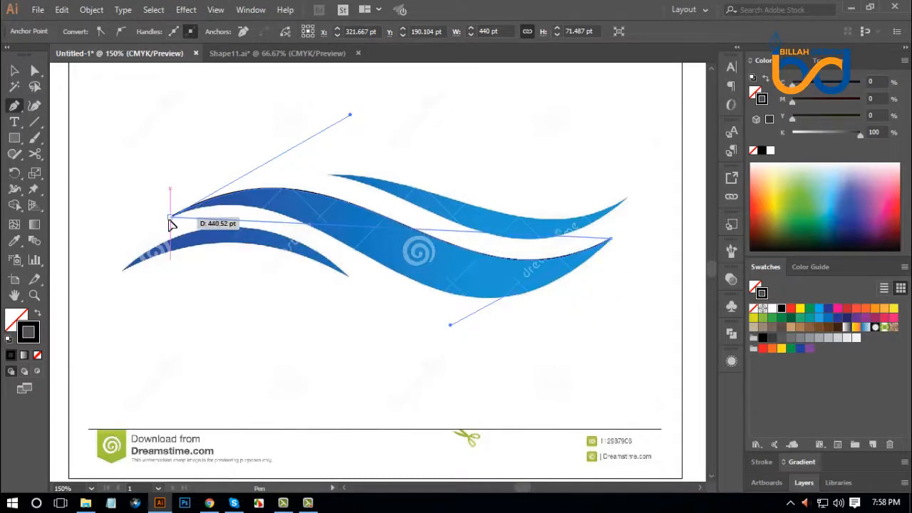
left_click(170, 220)
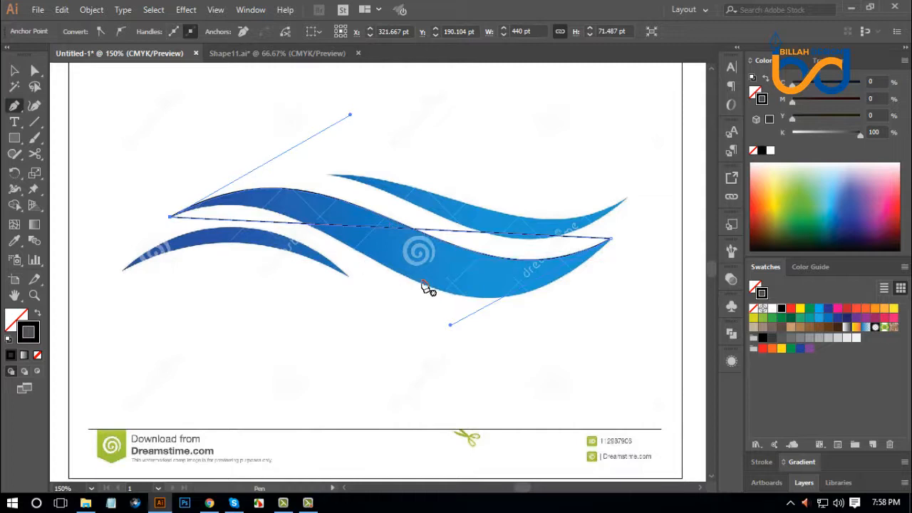
key("alt")
left_click_drag(427, 229, 347, 152)
left_click_drag(486, 359, 430, 406)
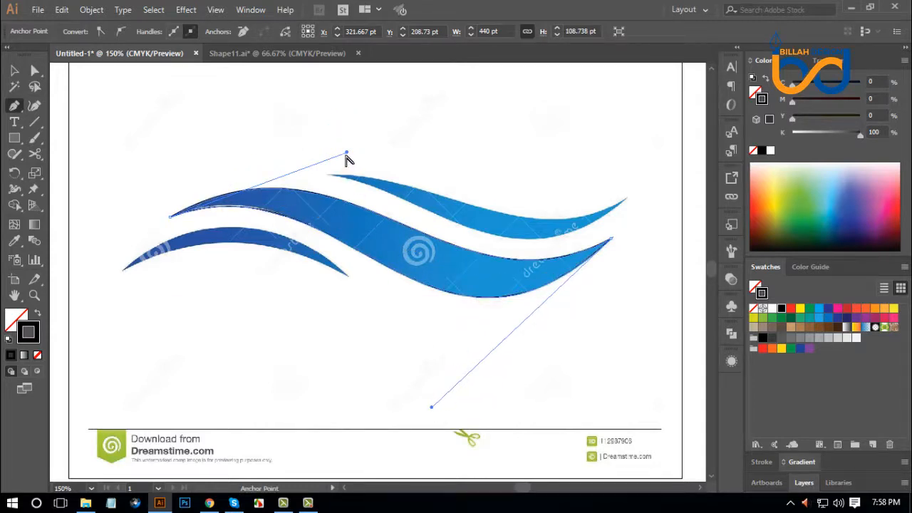
left_click_drag(346, 153, 347, 149)
left_click_drag(349, 153, 347, 148)
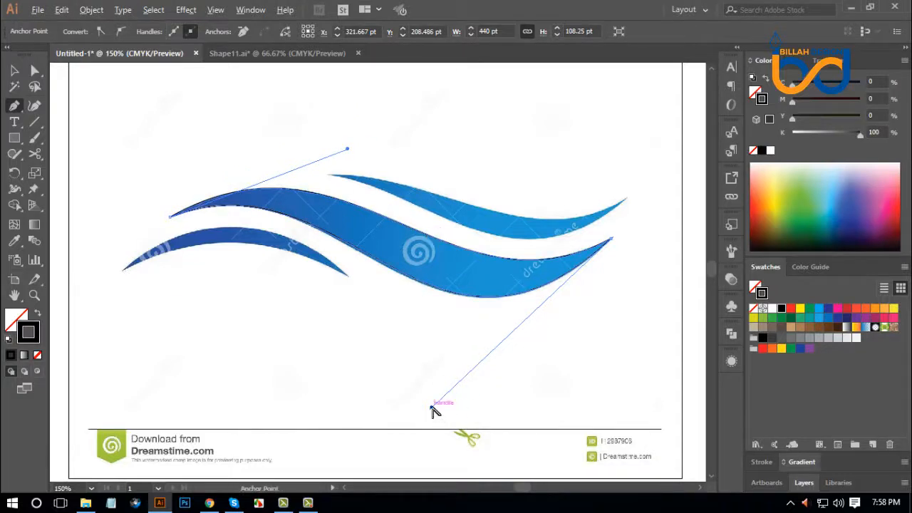
left_click_drag(434, 412, 427, 410)
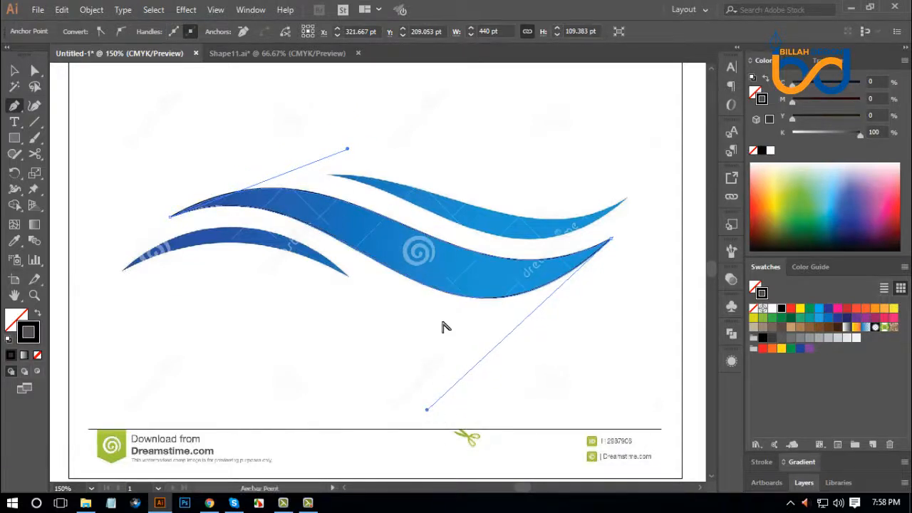
Move the finished middle wave outline upward off the traced shape and deselect it.
left_click(20, 71)
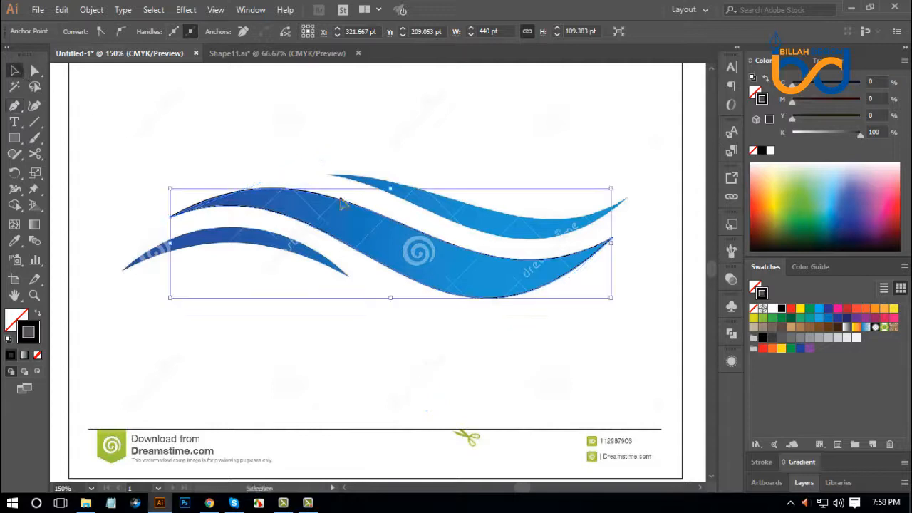
left_click(511, 353)
left_click_drag(452, 332, 497, 240)
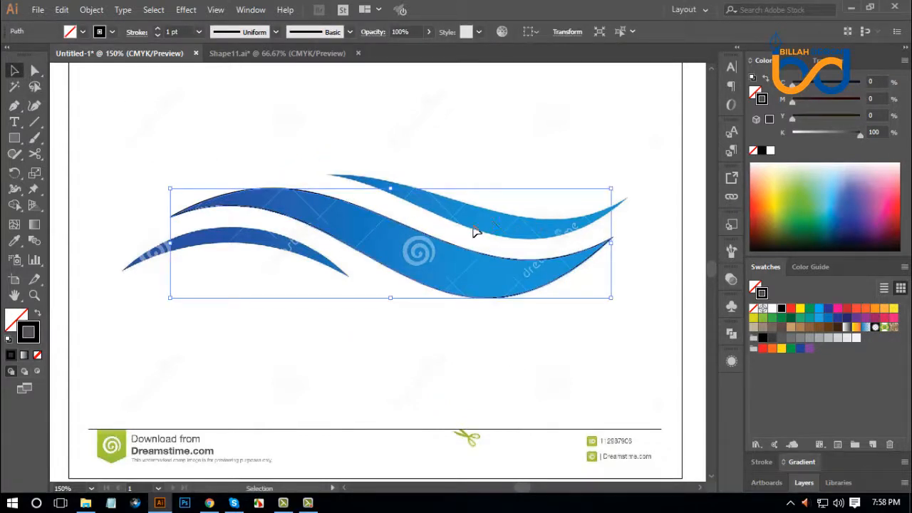
left_click(431, 349)
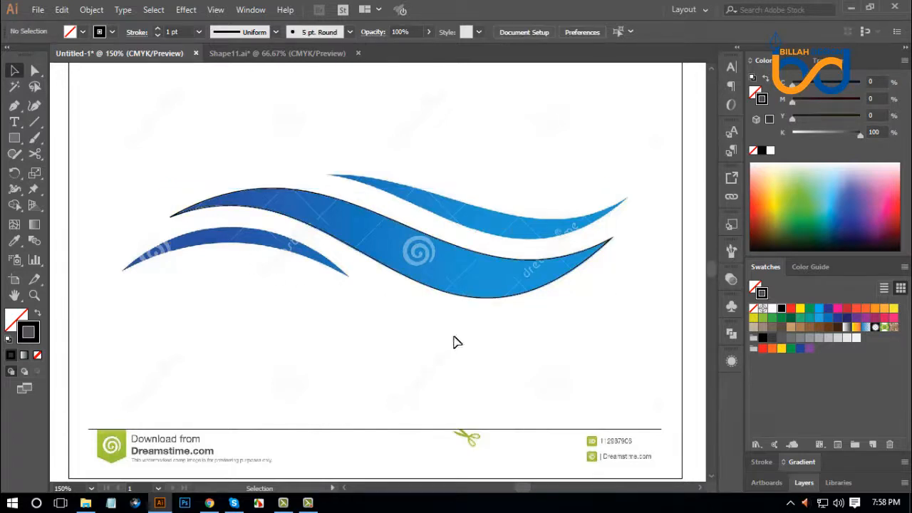
left_click_drag(465, 314, 497, 185)
left_click(574, 316)
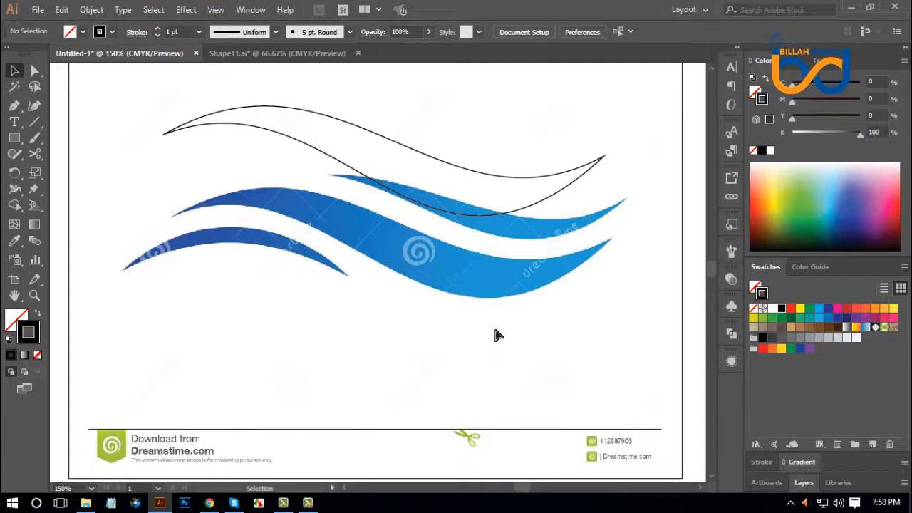
Unlock the wave reference image, move it aside and delete it, leaving only the traced outline.
key("ctrl+minus")
key("ctrl+minus")
key("ctrl+minus")
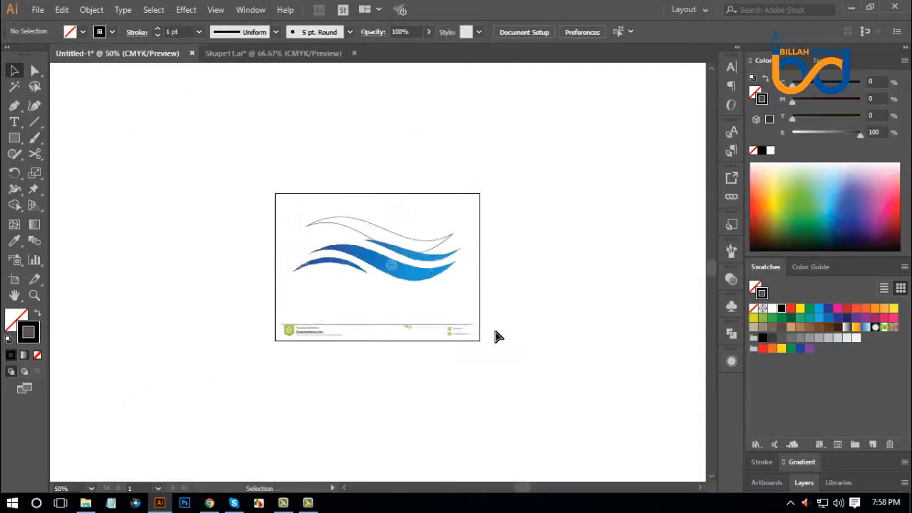
key("ctrl+a")
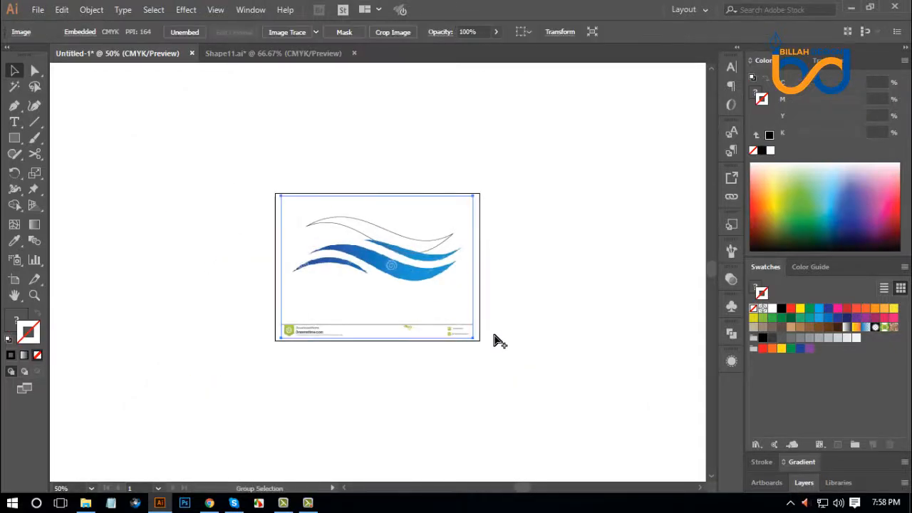
left_click(91, 10)
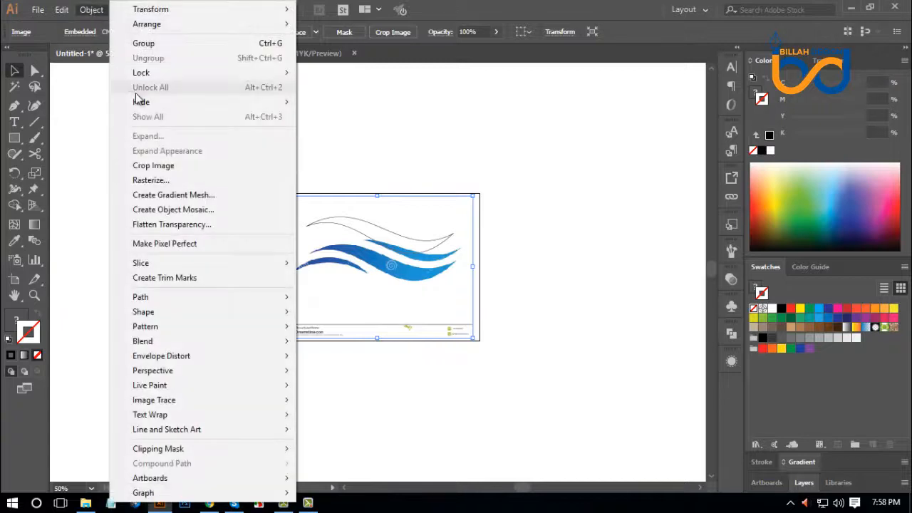
left_click(606, 320)
left_click_drag(397, 301, 549, 316)
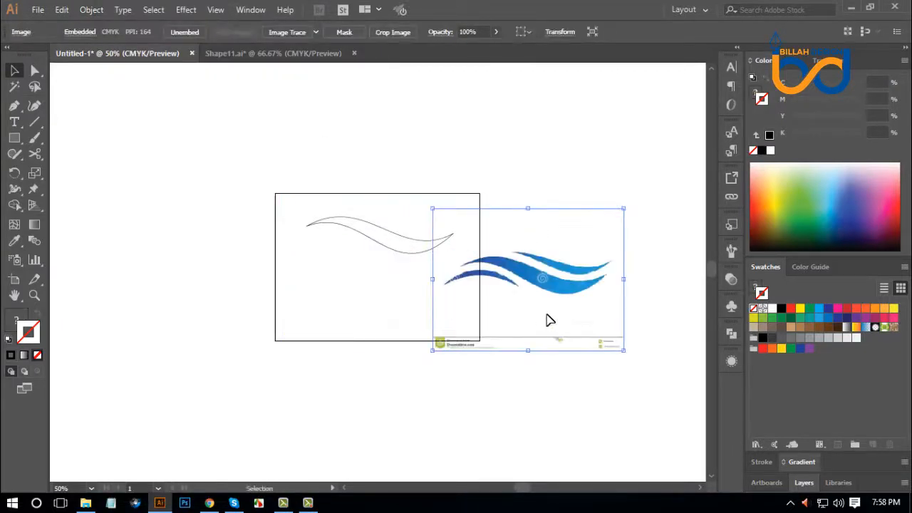
key("Delete")
key("ctrl+1")
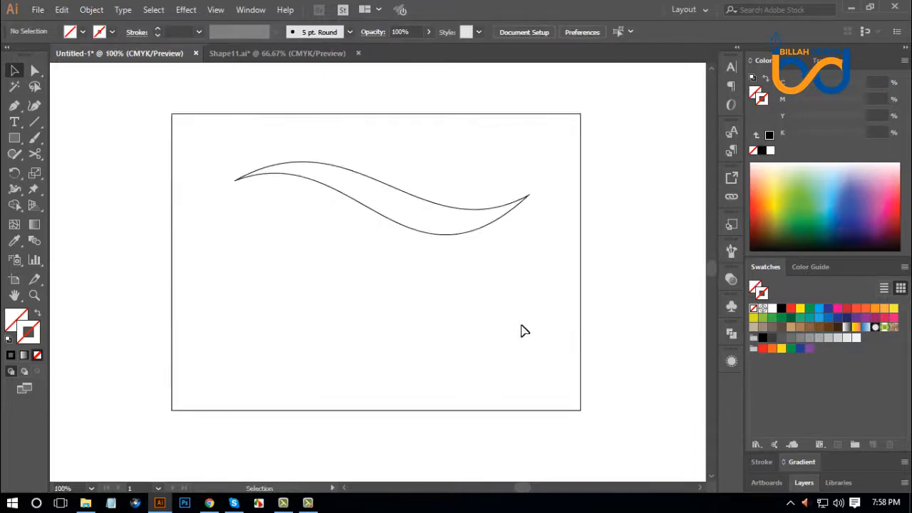
Move the wave outline up by about 32 pt and right by about 6 pt on the artboard.
mouse_move(420, 280)
left_mouse_down()
mouse_move(468, 217)
mouse_move(517, 309)
left_mouse_up()
left_click(465, 269)
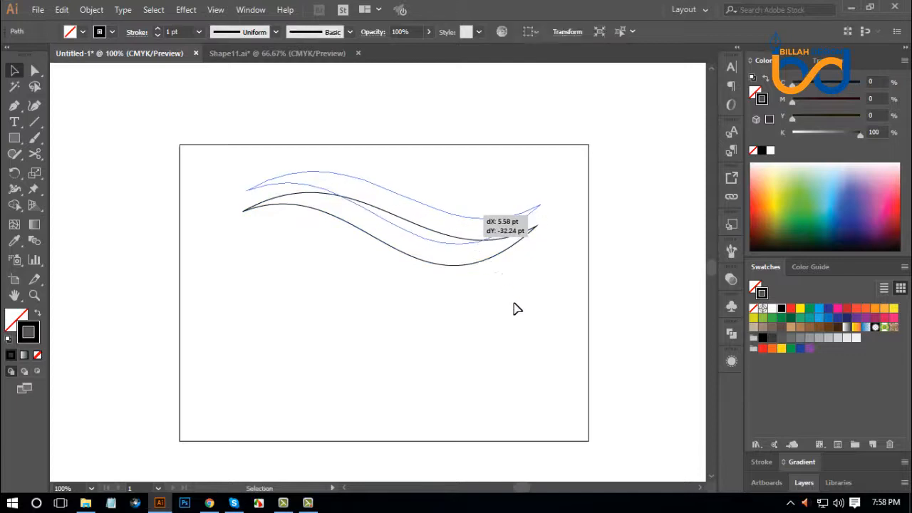
left_click(514, 303)
key("space")
left_click_drag(477, 344, 480, 311)
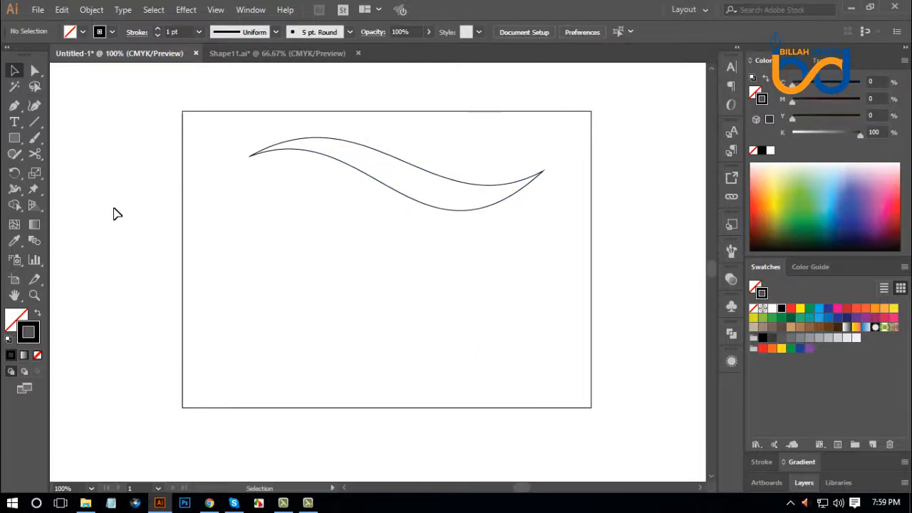
Draw a horizontal Pen path about 423 pt wide below the wave outline and bend it into a shallow S-curve.
left_click(14, 105)
left_click(256, 278)
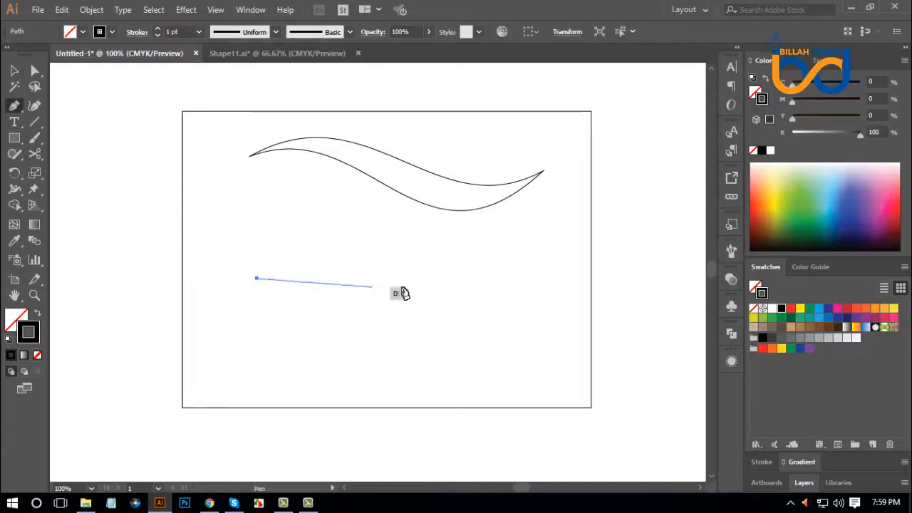
left_click(539, 279)
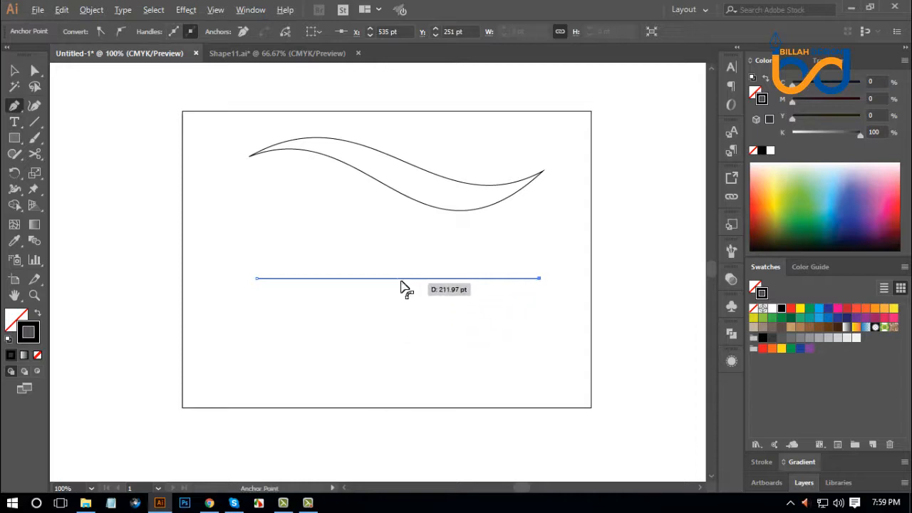
left_click_drag(401, 278, 451, 312)
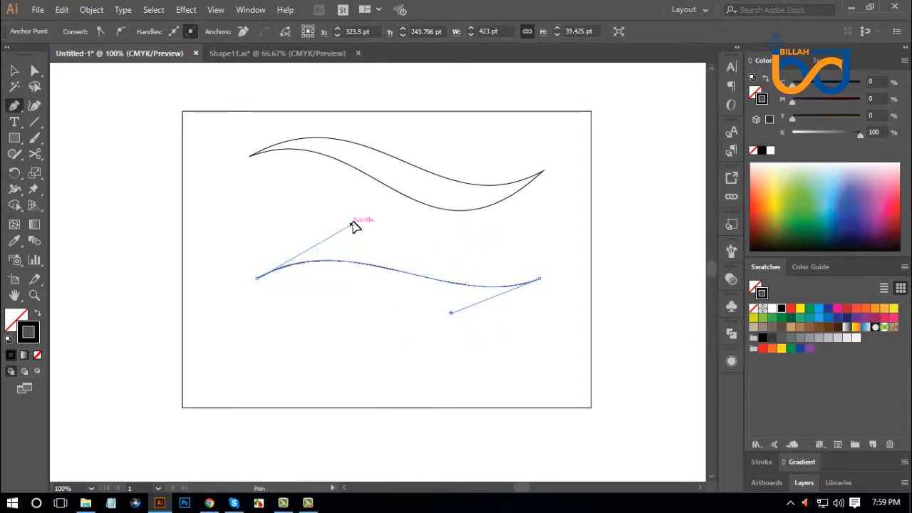
left_click_drag(352, 224, 354, 215)
Close the second path at its left end and bend the closing segment into a lower S-curve, forming a tapered wave.
left_click(258, 278)
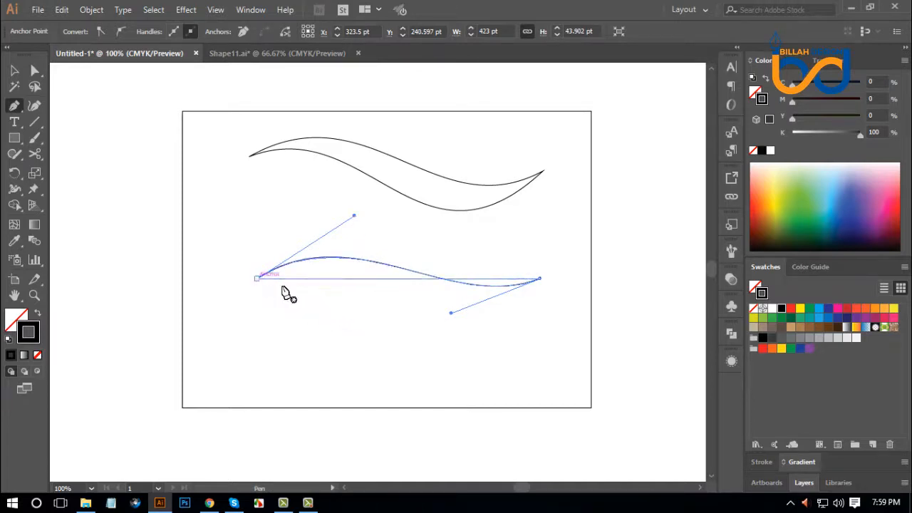
left_click_drag(365, 279, 360, 247)
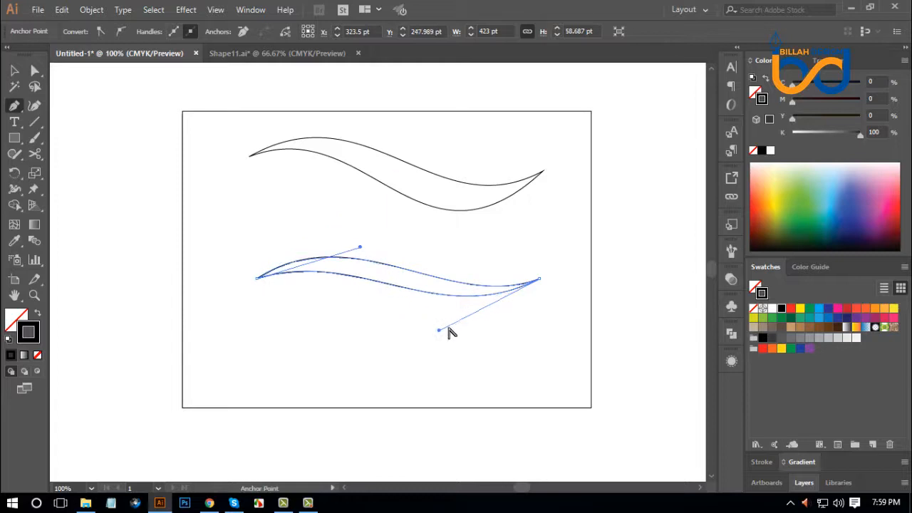
left_click_drag(440, 335, 433, 350)
left_click_drag(359, 248, 367, 238)
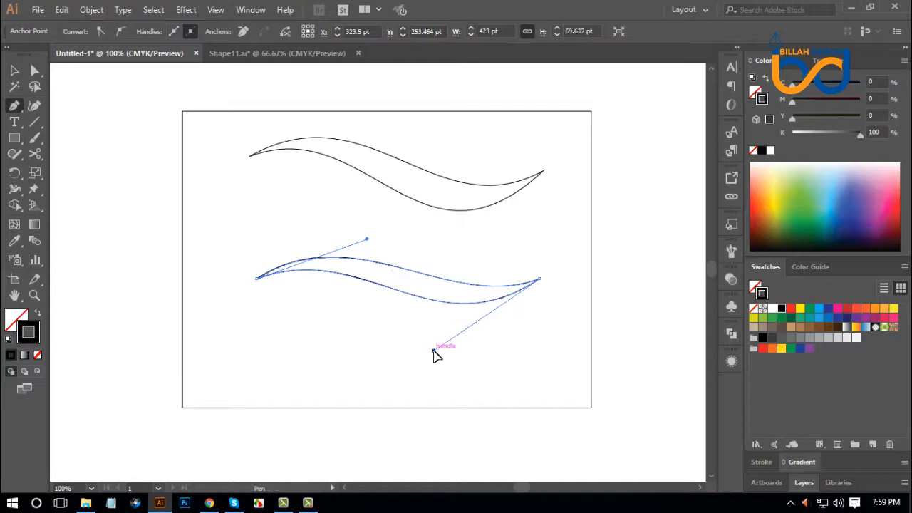
left_click_drag(434, 351, 435, 354)
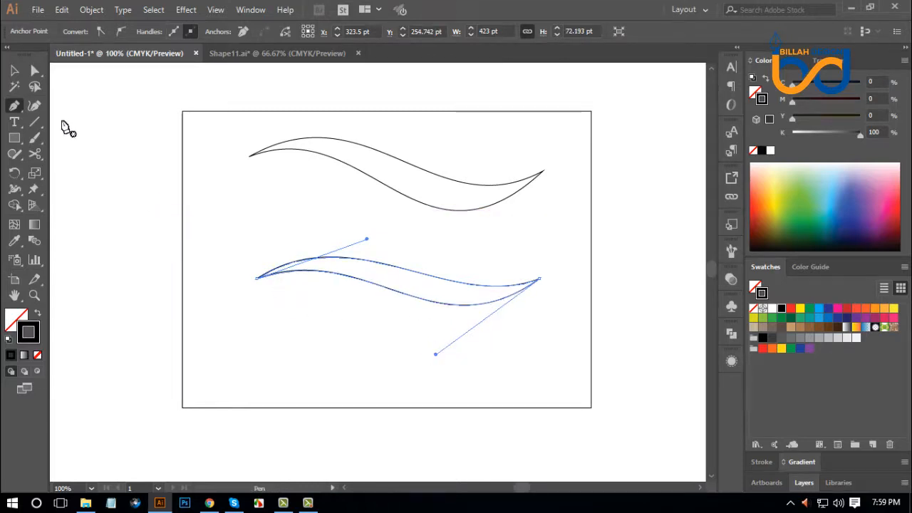
left_click(13, 70)
left_click(381, 361)
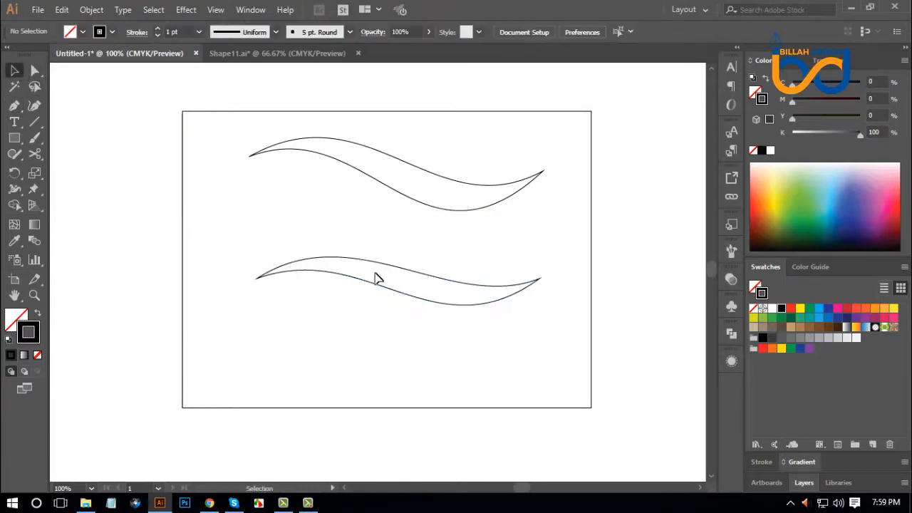
Adjust the second wave's upper curve with Direct Selection, lowering its right half slightly, and deselect the shape.
left_click(34, 70)
left_click(448, 280)
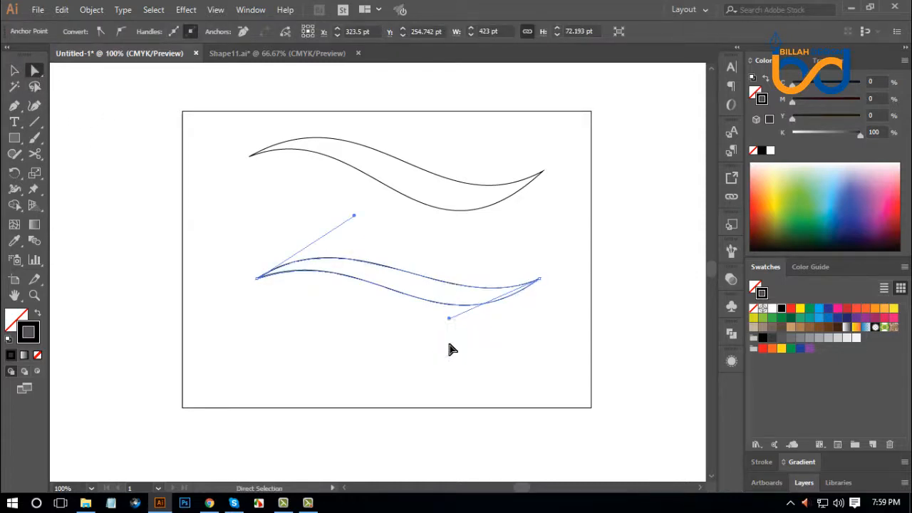
left_click(197, 212)
left_click(15, 70)
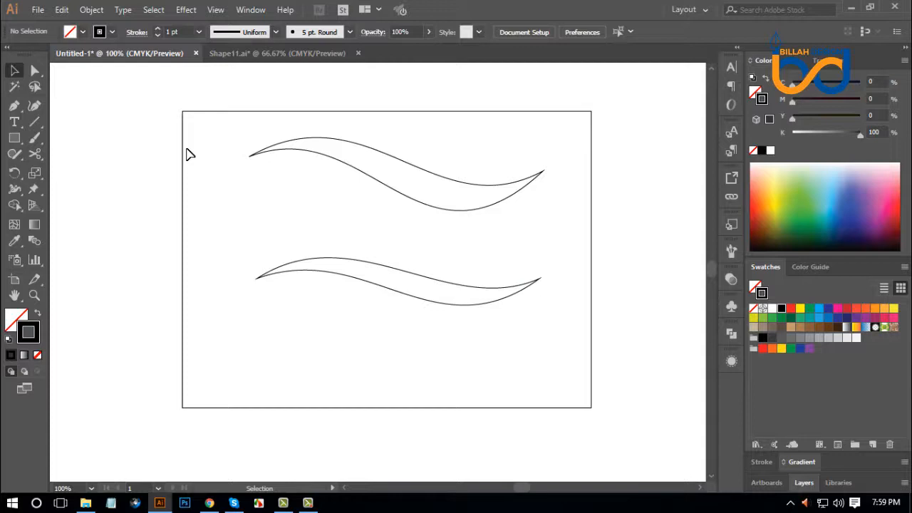
Delete the lower practice wave, keeping only the upper wave outline on the artboard.
left_click(430, 165)
left_click(475, 357)
left_click(499, 284)
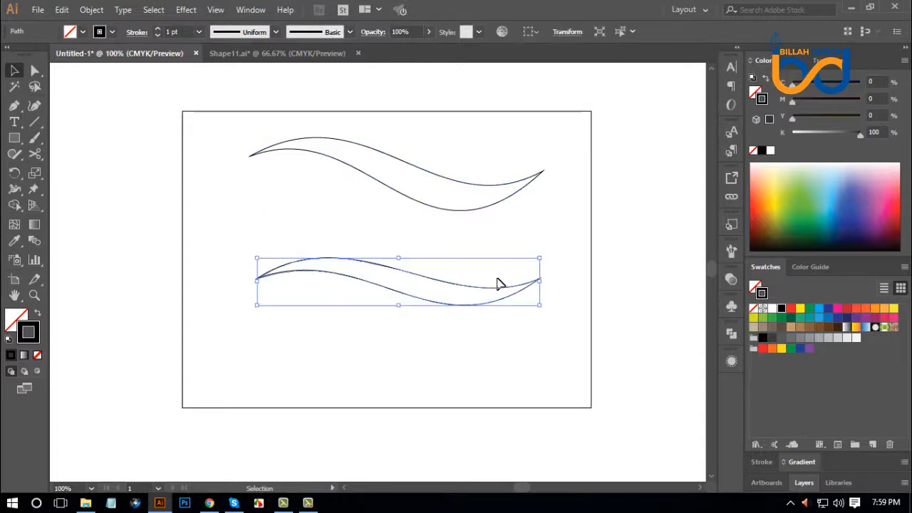
key("Delete")
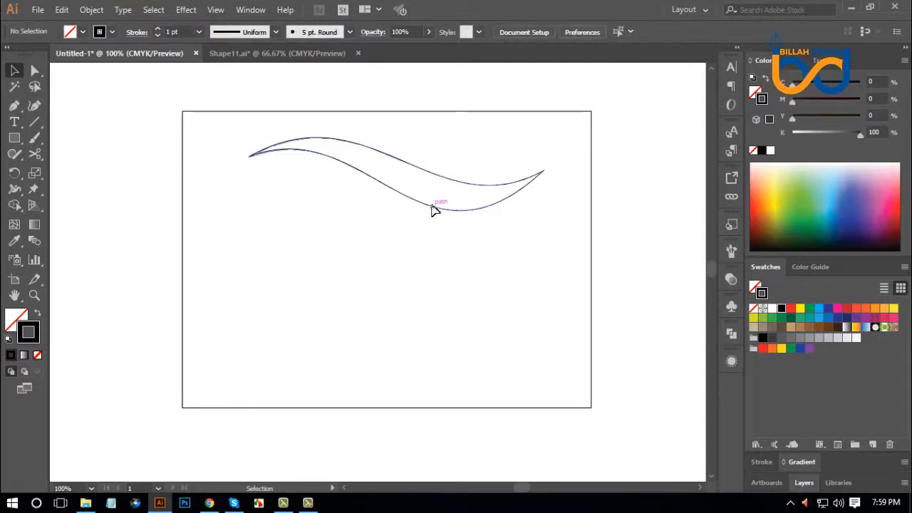
Move the remaining wave outline up and to the right, just inside the artboard's top edge, and deselect it.
left_click_drag(434, 207, 447, 181)
left_click(458, 268)
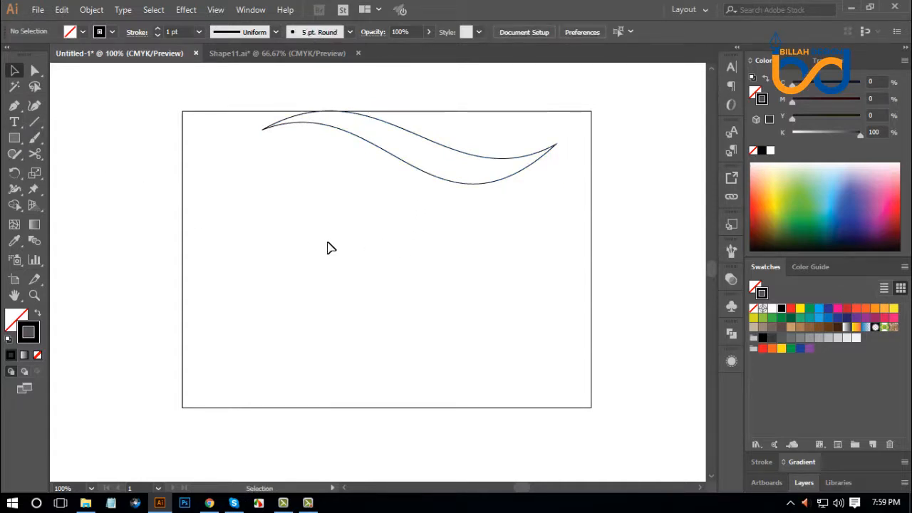
left_click_drag(413, 171, 443, 201)
left_click(493, 290)
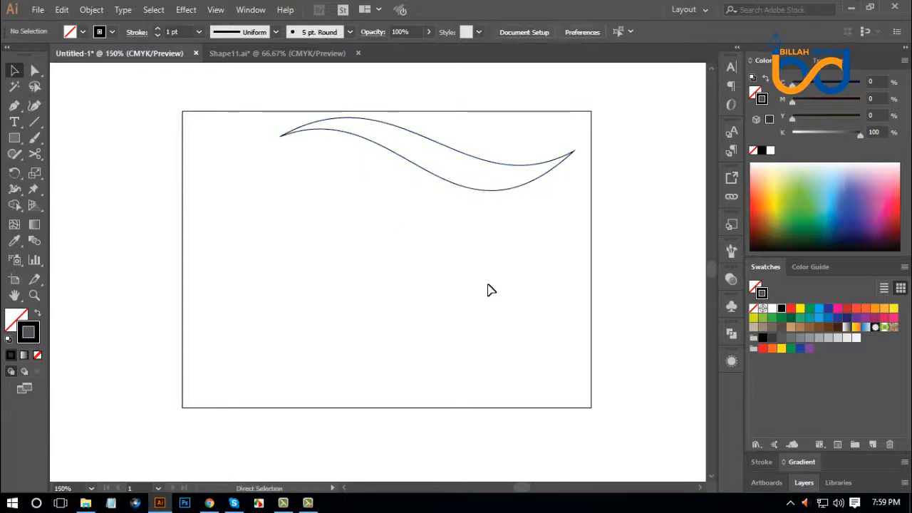
Draw a circle about 105 pt in diameter with the Ellipse tool in the empty area below the wave.
key("ctrl+plus")
left_click_drag(525, 284, 520, 269)
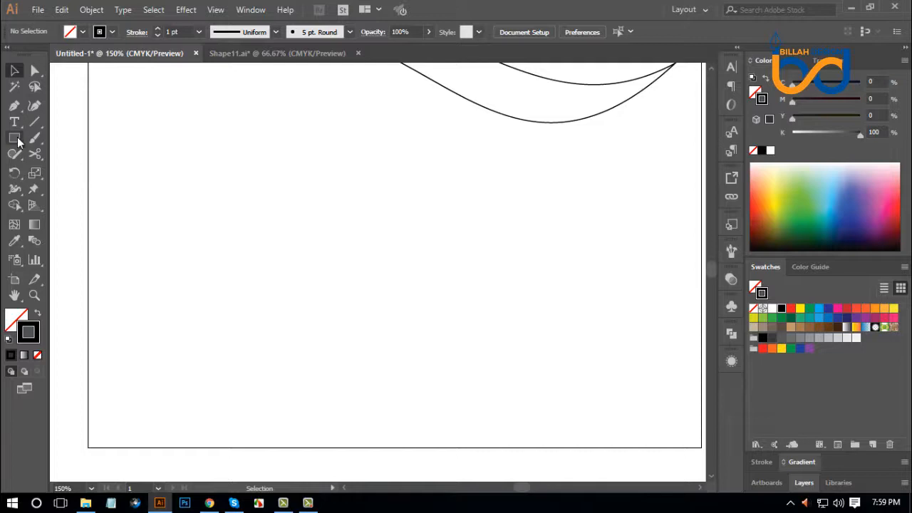
left_click_drag(14, 137, 71, 167)
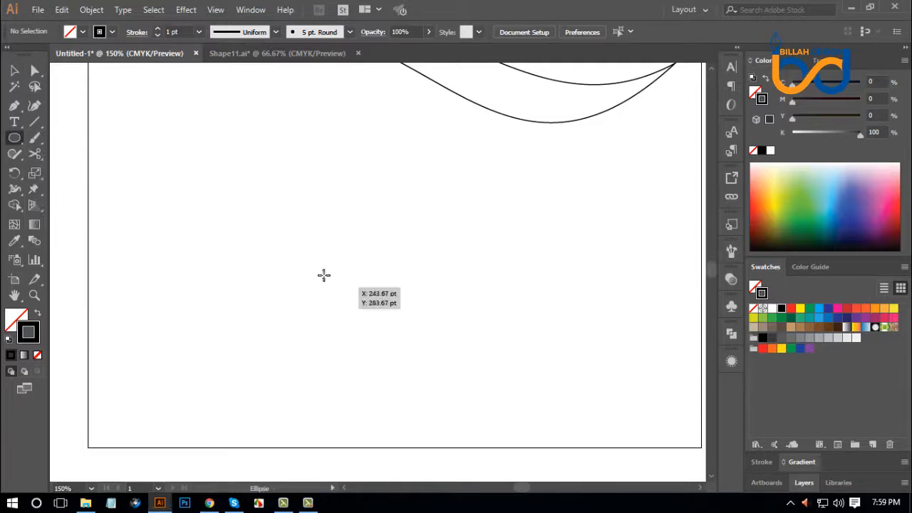
left_click_drag(311, 230, 349, 284)
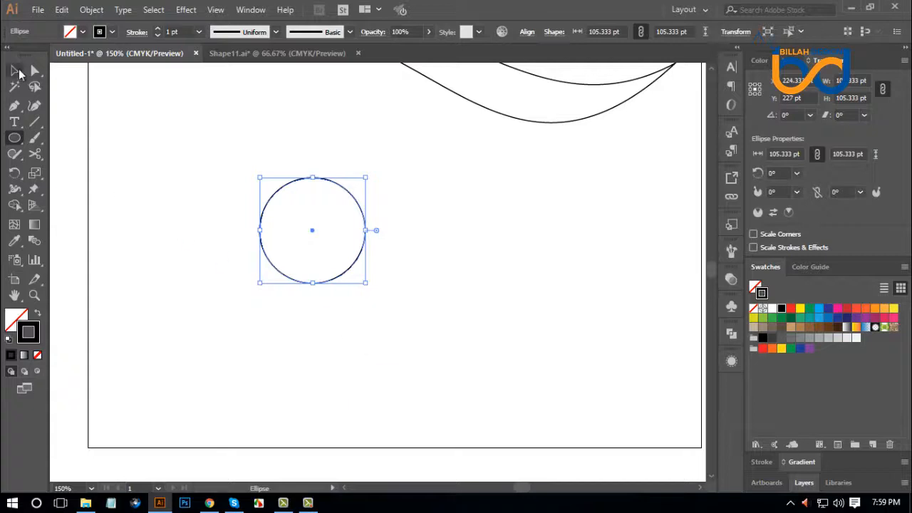
Give the circle a 15 pt stroke aligned to the inside of its path.
left_click(14, 69)
scroll(171, 32, "up", 14)
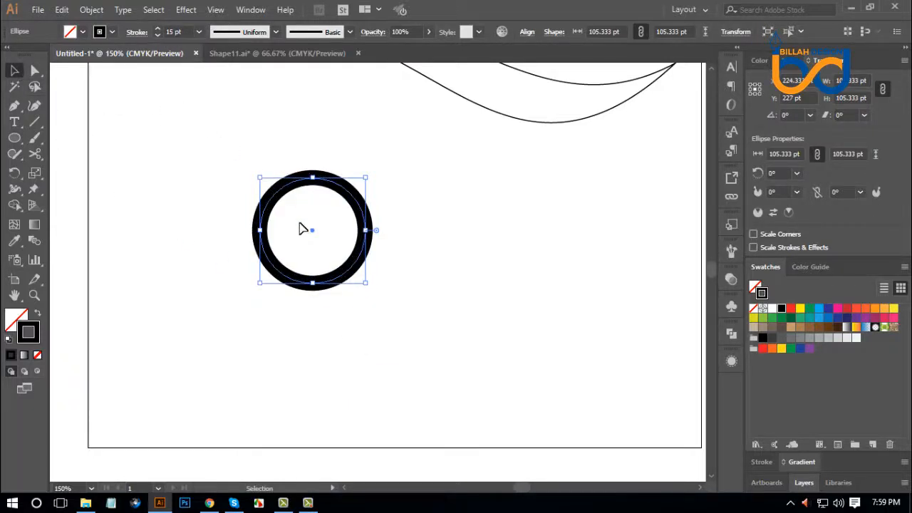
left_click(137, 33)
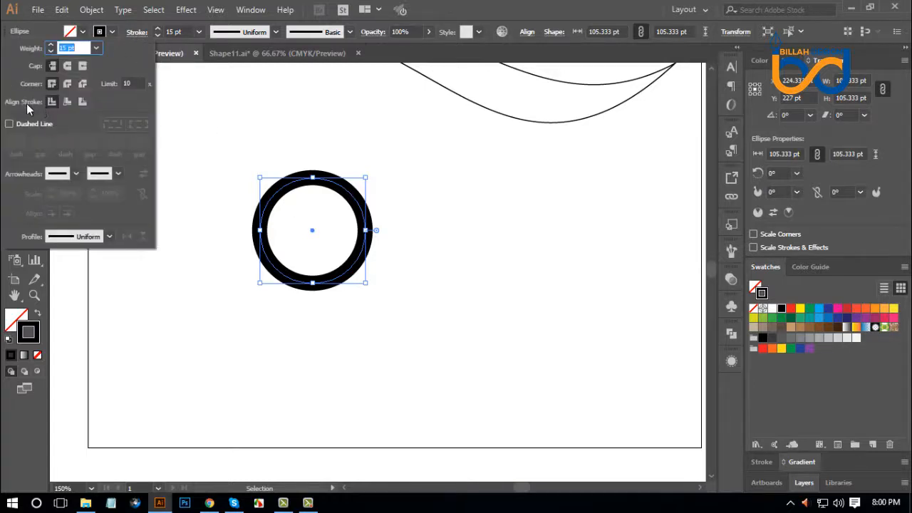
left_click(67, 105)
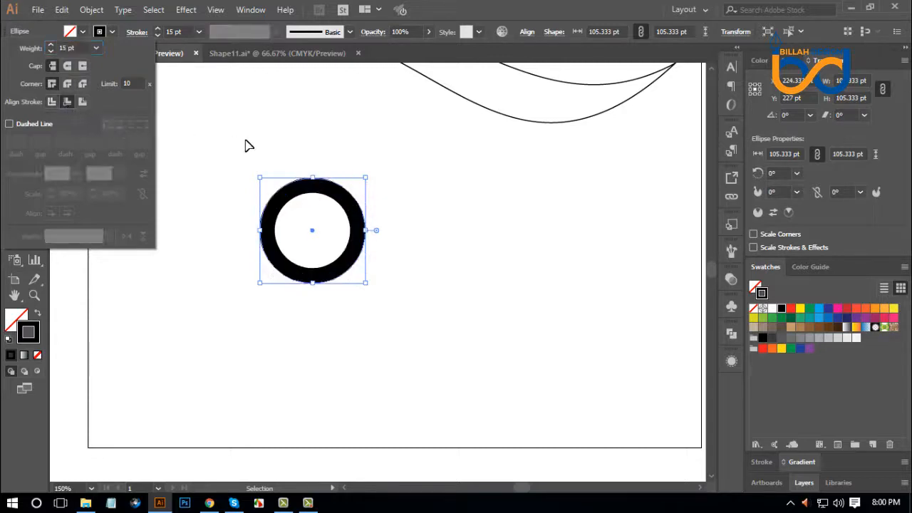
left_click_drag(391, 157, 304, 218)
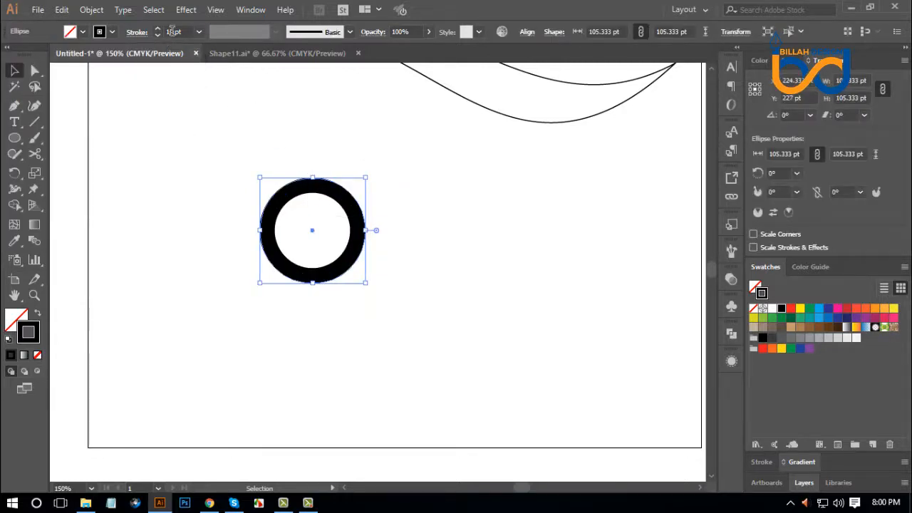
Thicken the circle's stroke to 20 pt and deselect it.
scroll(172, 31, "up", 5)
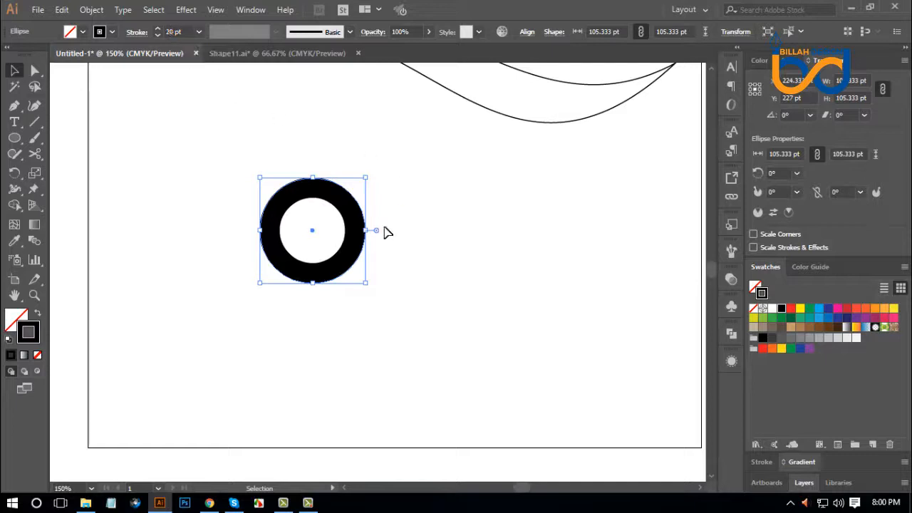
left_click(468, 296)
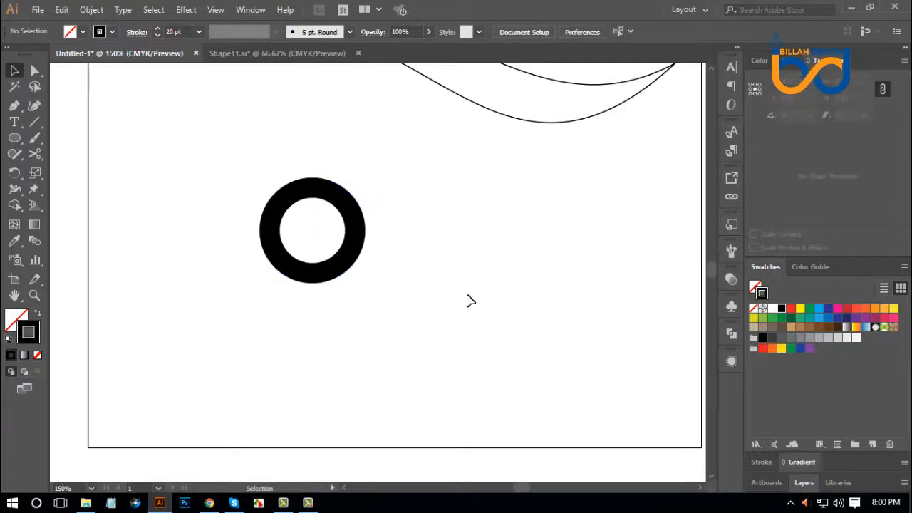
left_click(360, 238)
left_click(192, 245)
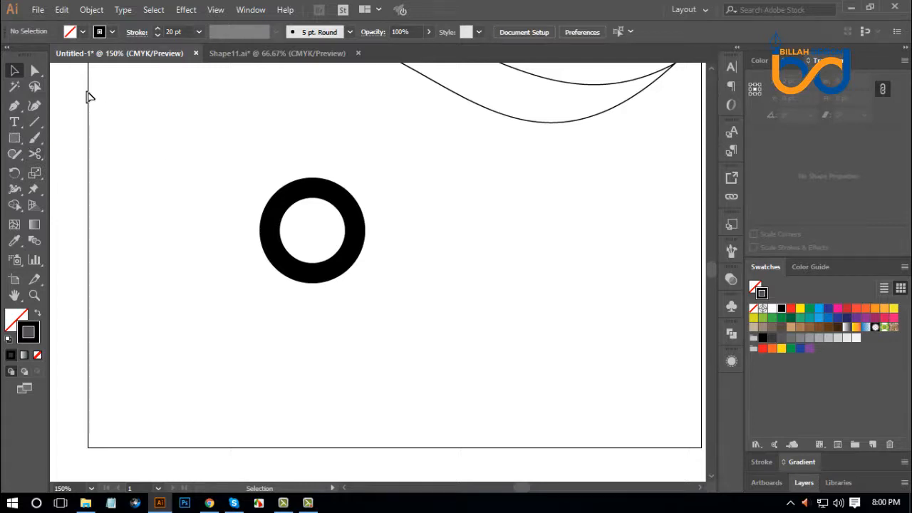
Draw a three-sided polygon about 136 pt wide and 117 pt high beside the circle, using the same 20 pt stroke.
left_click(14, 138)
left_click(64, 185)
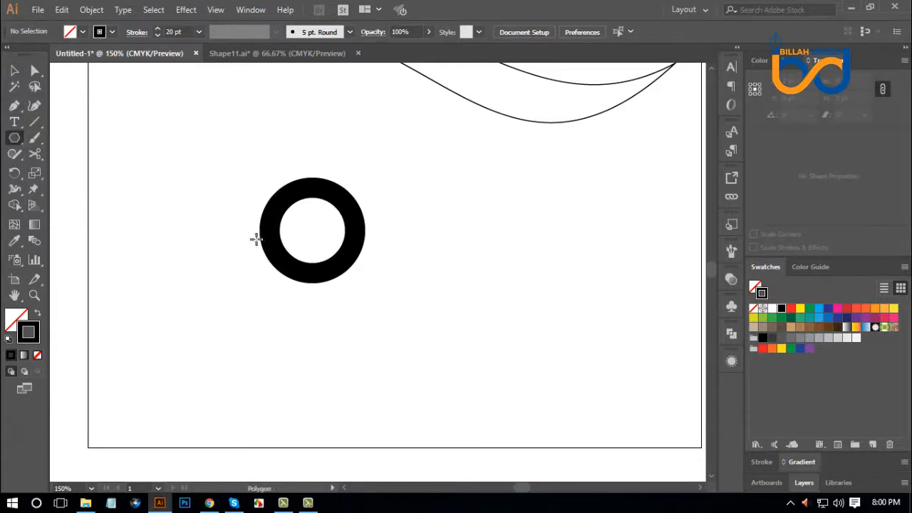
mouse_move(465, 215)
left_mouse_down()
mouse_move(494, 252)
mouse_move(484, 249)
mouse_move(521, 268)
left_mouse_up()
key("Down")
key("Down")
key("Down")
Rotate the triangle 180° so it points down like a V, and place it with a gap to the right of the circle.
left_click(15, 70)
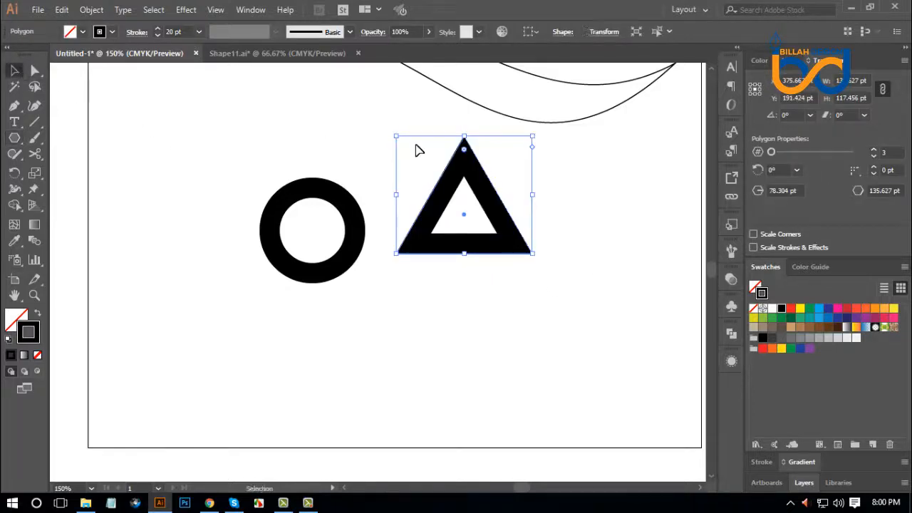
left_click_drag(539, 134, 437, 261)
left_click(467, 331)
left_click(537, 350)
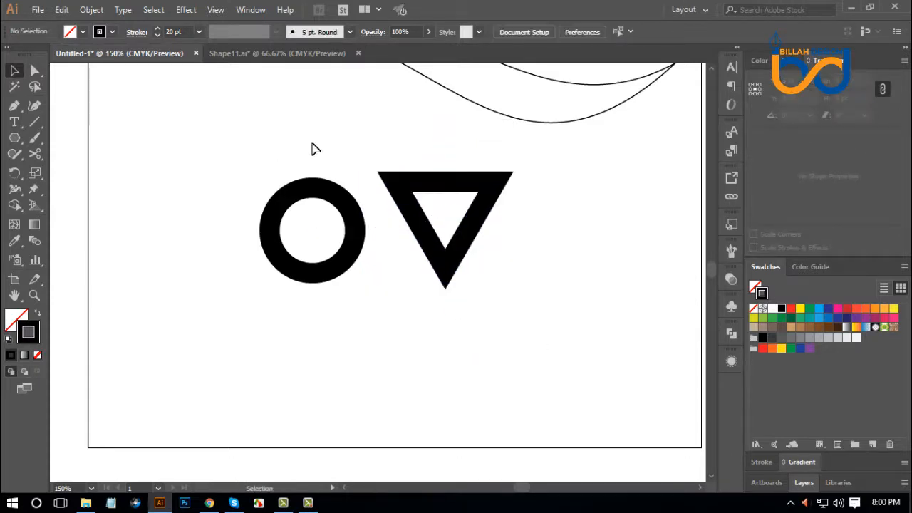
left_click_drag(413, 188, 449, 191)
left_click(388, 238)
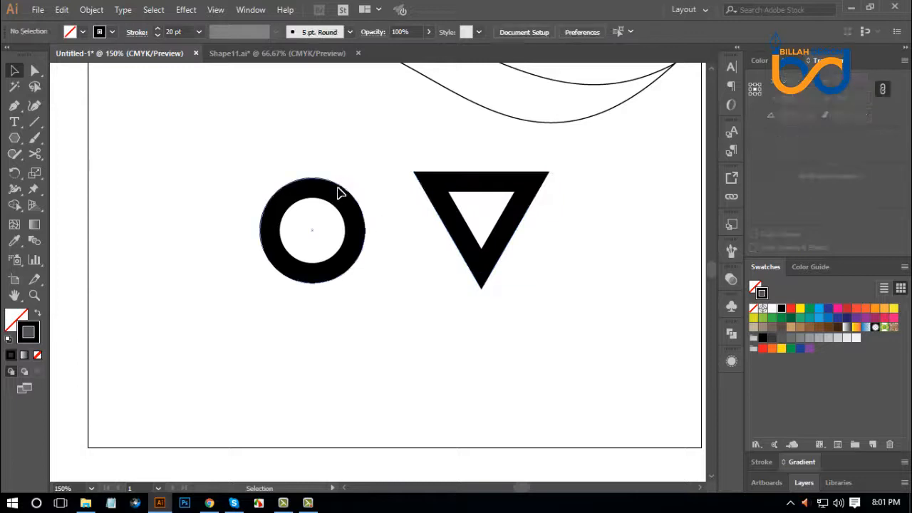
Show the rulers and place horizontal guides at the circle's top edge (Y 174.333 pt) and bottom edge (Y 279.667 pt).
left_click(339, 192)
left_click(424, 305)
key("ctrl+r")
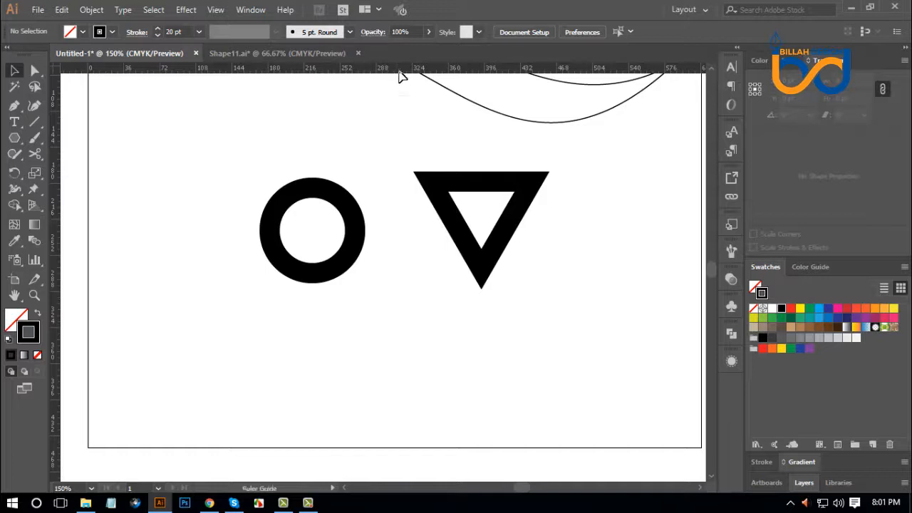
left_click_drag(398, 71, 391, 179)
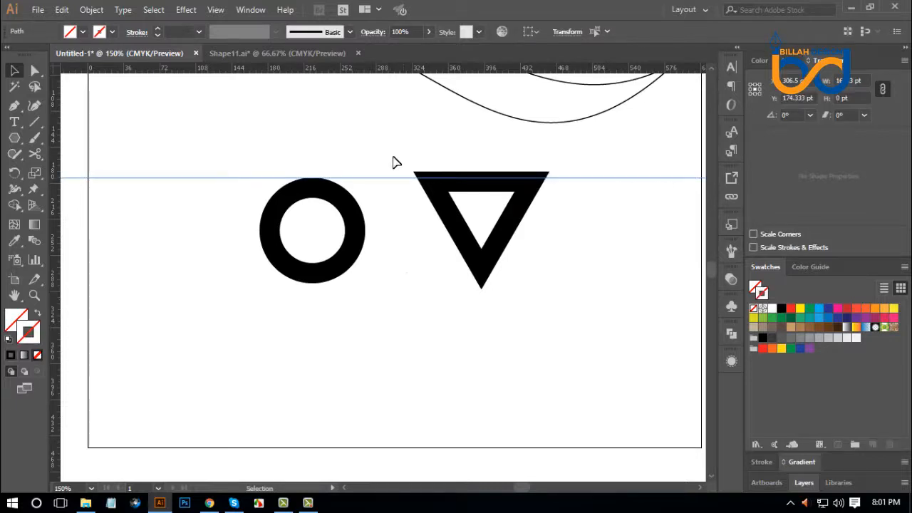
left_click_drag(396, 71, 387, 284)
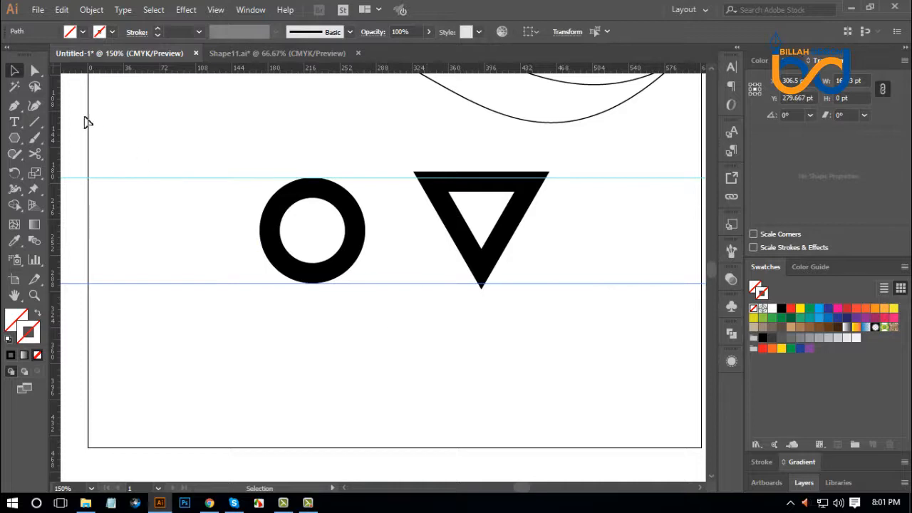
Seat the triangle's tip on the lower guide close beside the circle and stretch its top upward to about 139 pt high.
left_click_drag(499, 248, 429, 242)
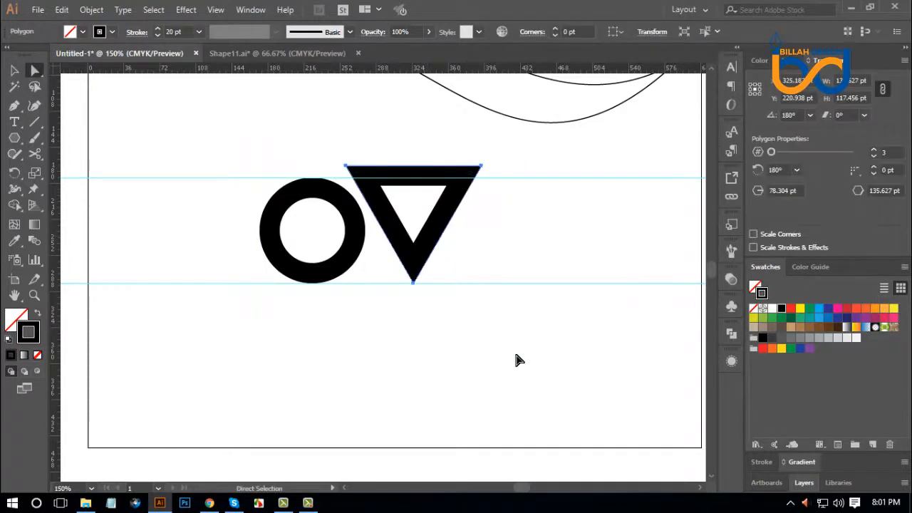
left_click(444, 242)
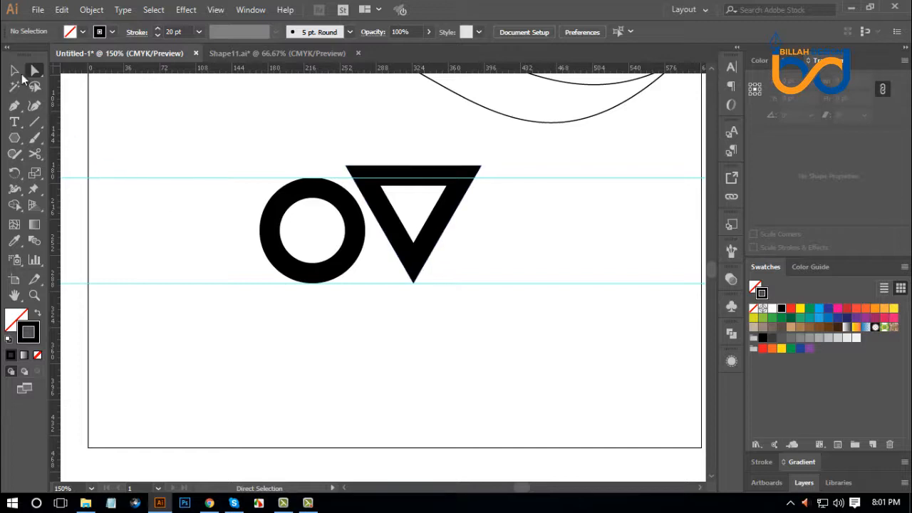
left_click(433, 238)
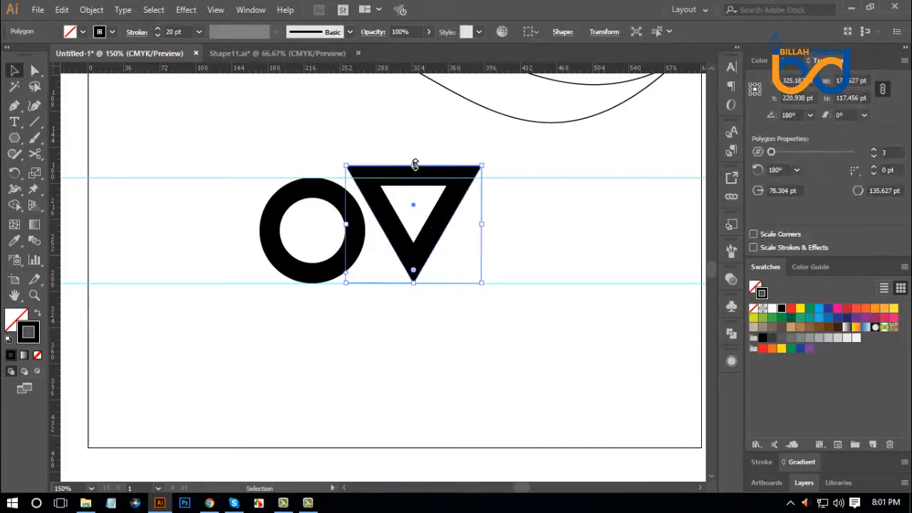
left_click_drag(416, 159, 414, 144)
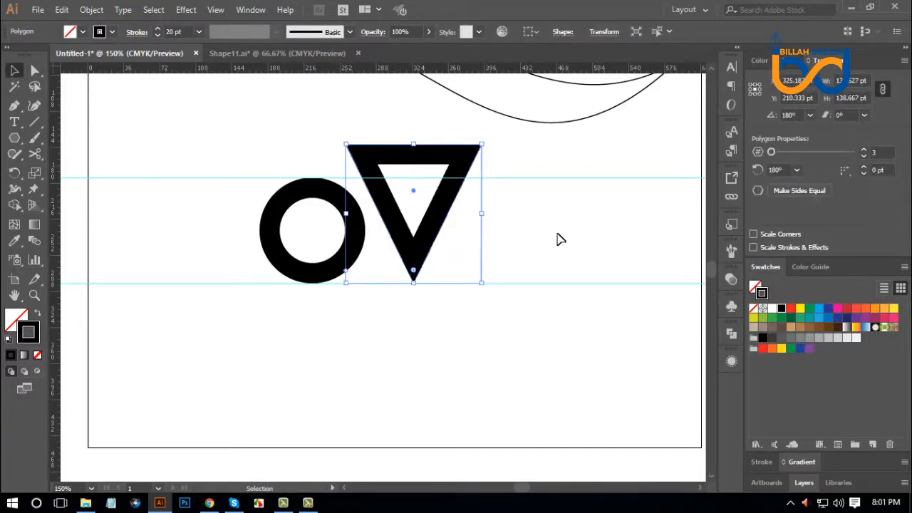
left_click(553, 247)
Nudge the triangle 5 pt left toward the circle and deselect it.
left_click(434, 231)
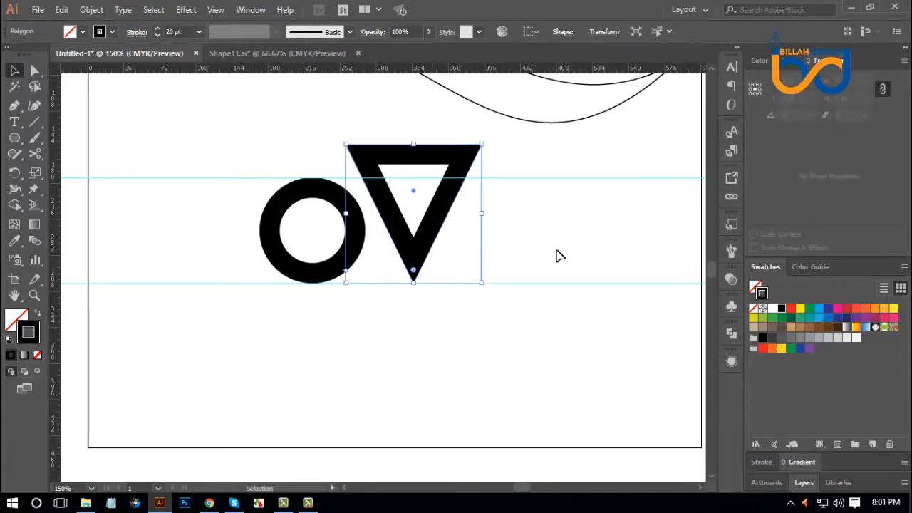
key("Left")
key("Left")
key("Left")
key("Left")
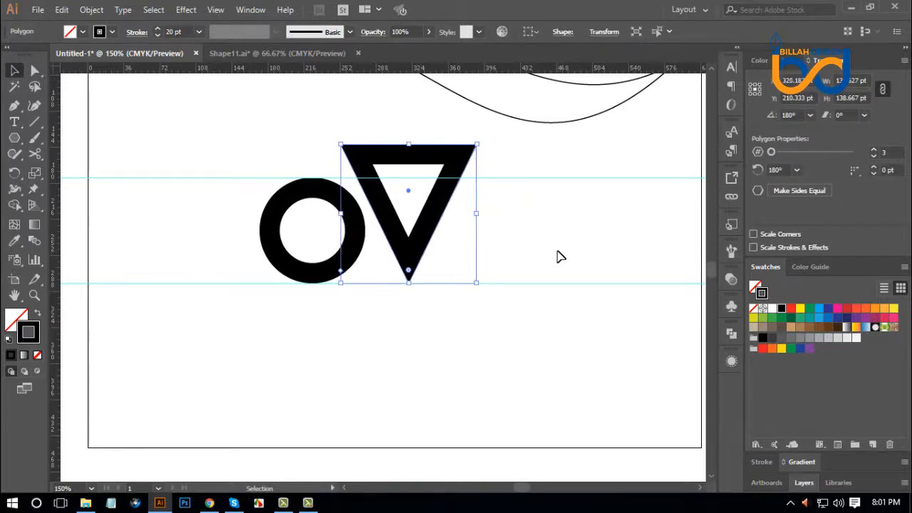
left_click(522, 228)
Widen the triangle symmetrically about its centre to about 148 pt so its side meets the circle, and deselect it.
scroll(417, 206, "up", 1)
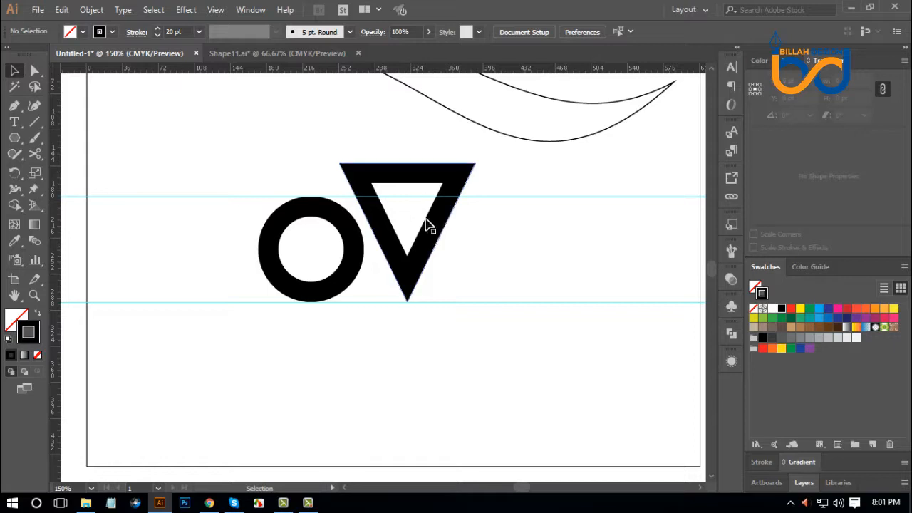
left_click(434, 226)
left_click(450, 234)
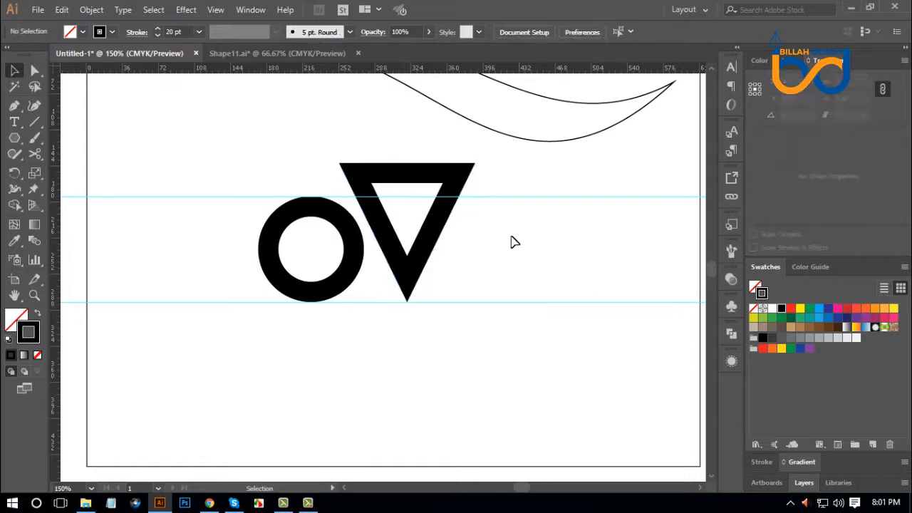
left_click(443, 224)
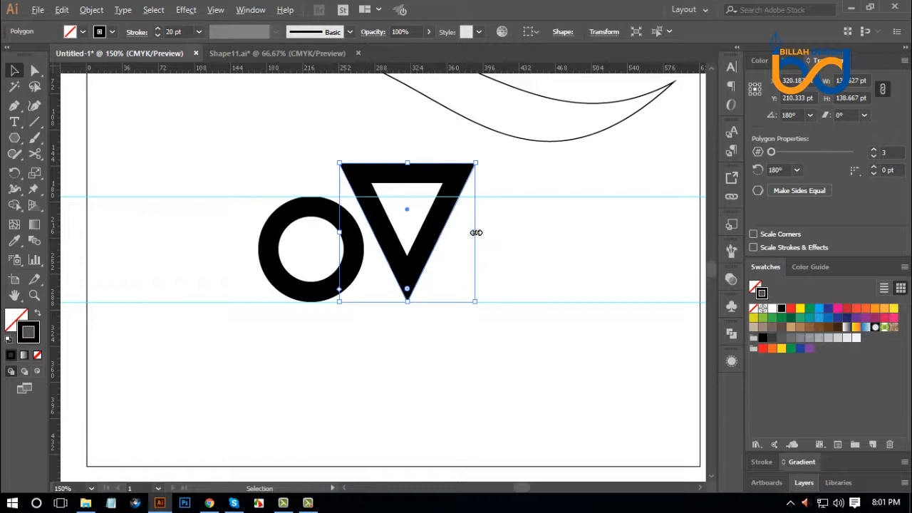
left_click_drag(476, 232, 480, 234)
left_click(568, 261)
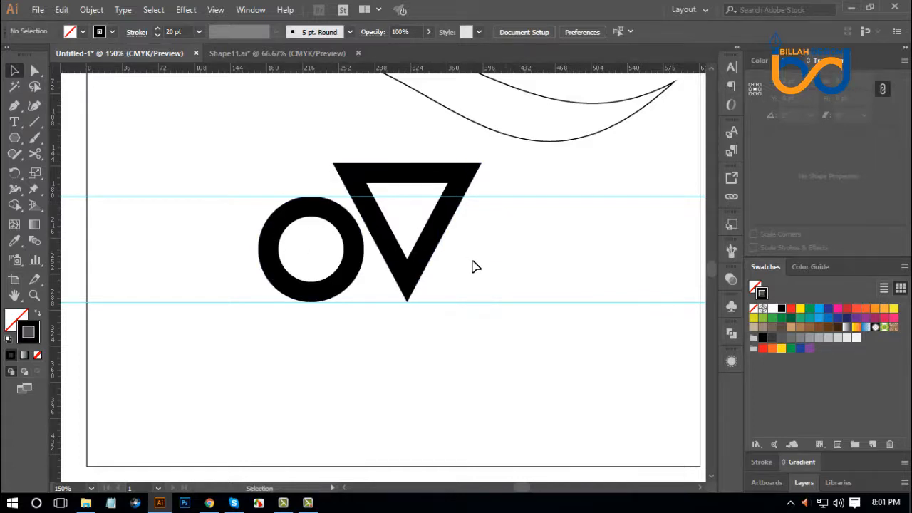
Try heavier stroke weights of 22 pt and 21 pt on the triangle and restore 20 pt.
left_click(429, 253)
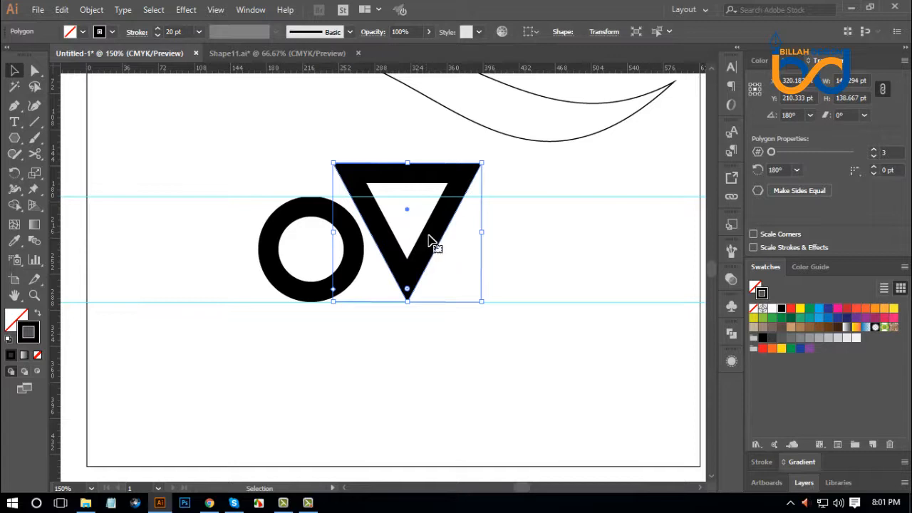
scroll(186, 33, "up", 3)
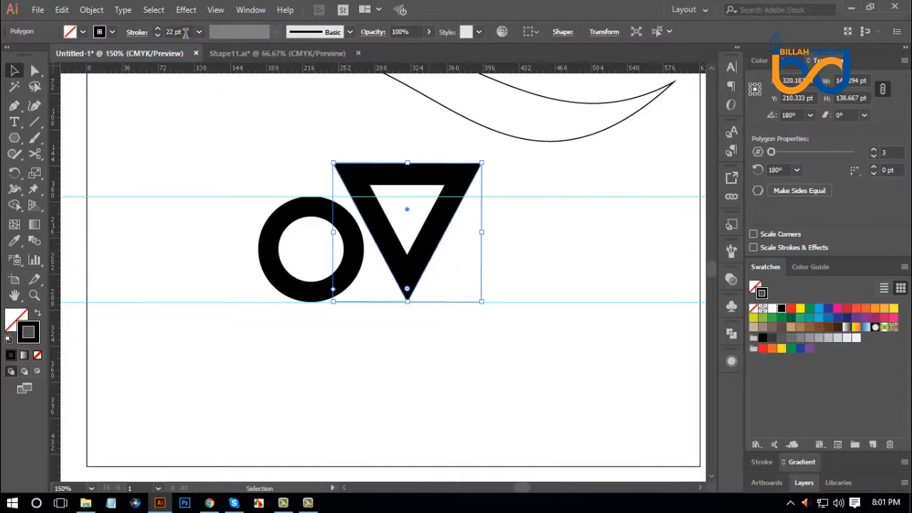
scroll(186, 32, "down", 2)
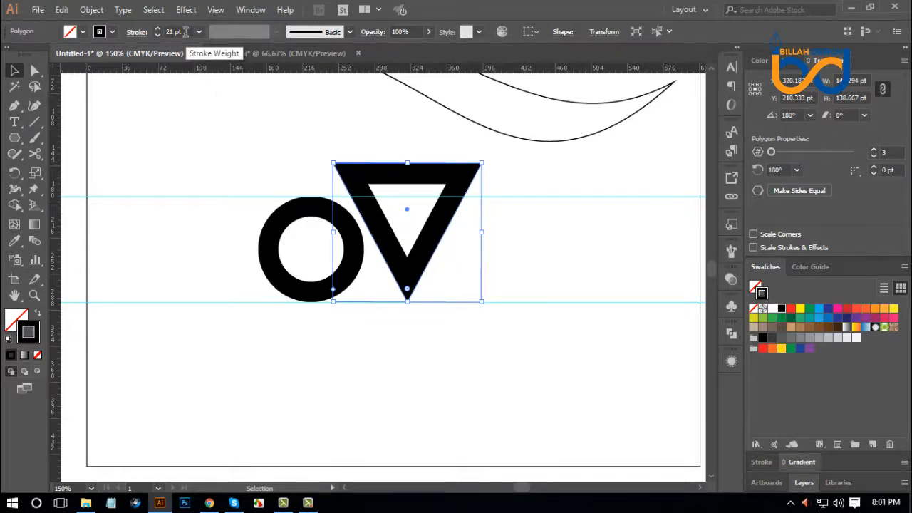
scroll(186, 32, "down", 1)
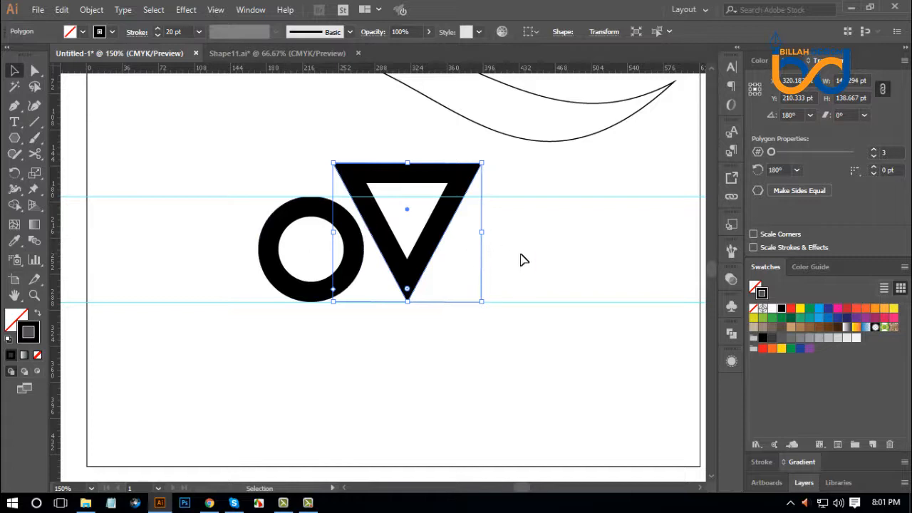
Select the circle and triangle and expand their thick strokes into filled outlines, leaving nothing selected.
left_click_drag(512, 242, 314, 258)
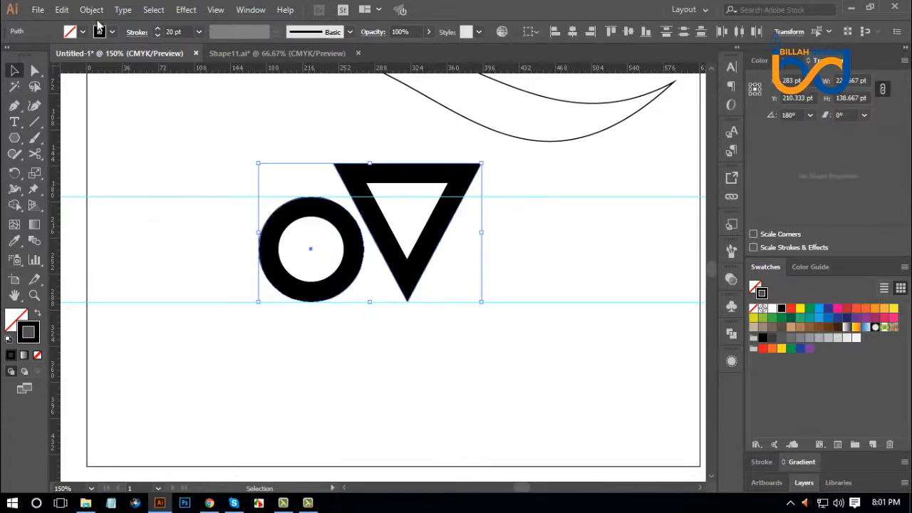
left_click(92, 10)
left_click(180, 151)
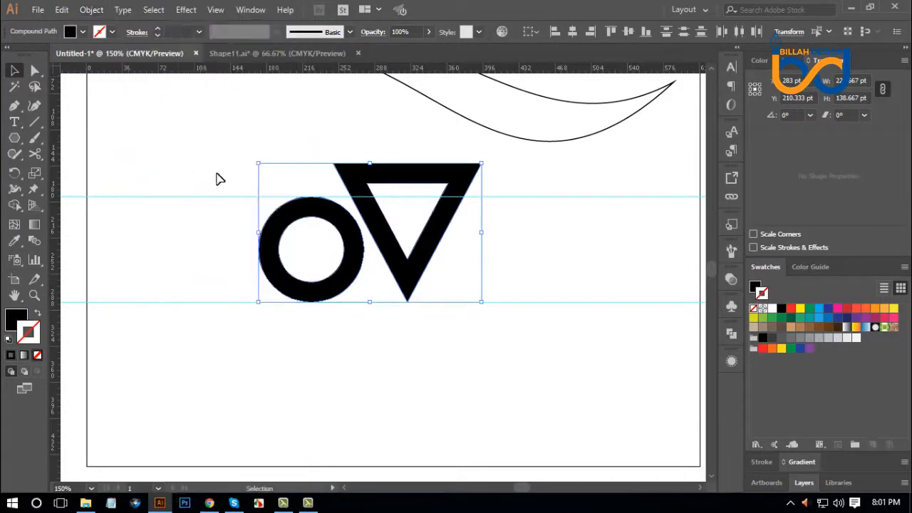
left_click(416, 382)
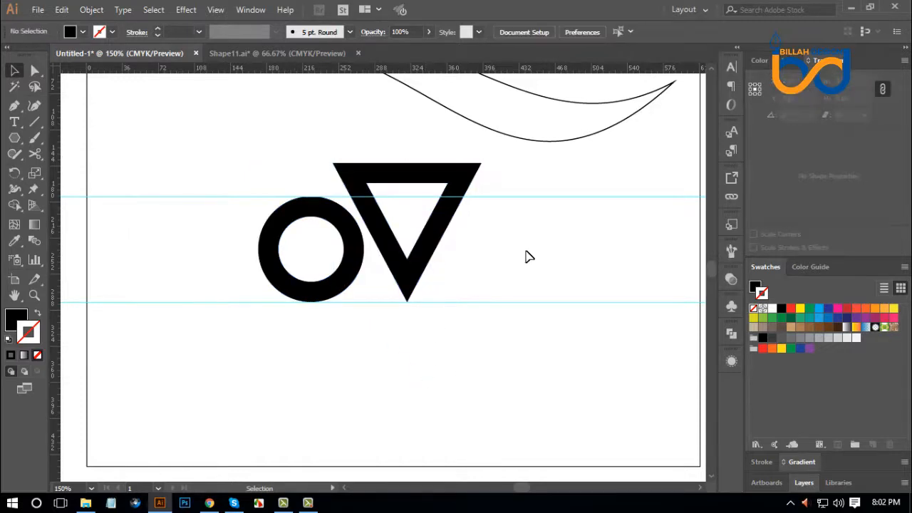
Divide the outlined triangle along the upper horizontal guide line with the Pathfinder Divide operation.
left_click(491, 196)
left_click(467, 186)
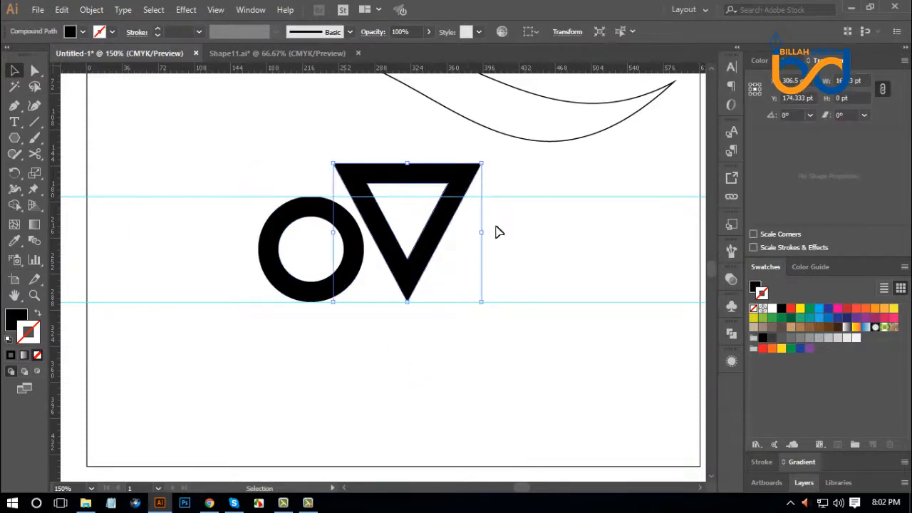
left_click_drag(506, 184, 443, 218)
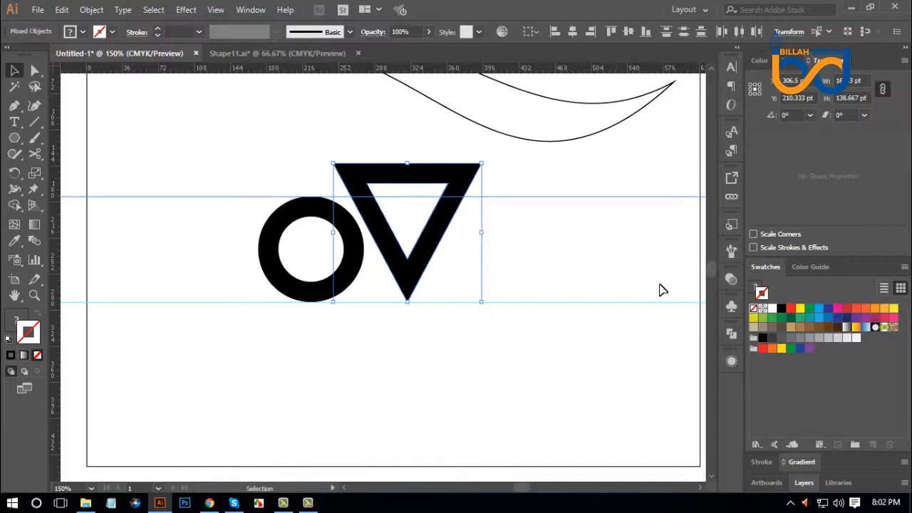
left_click(731, 335)
key("ctrl+g")
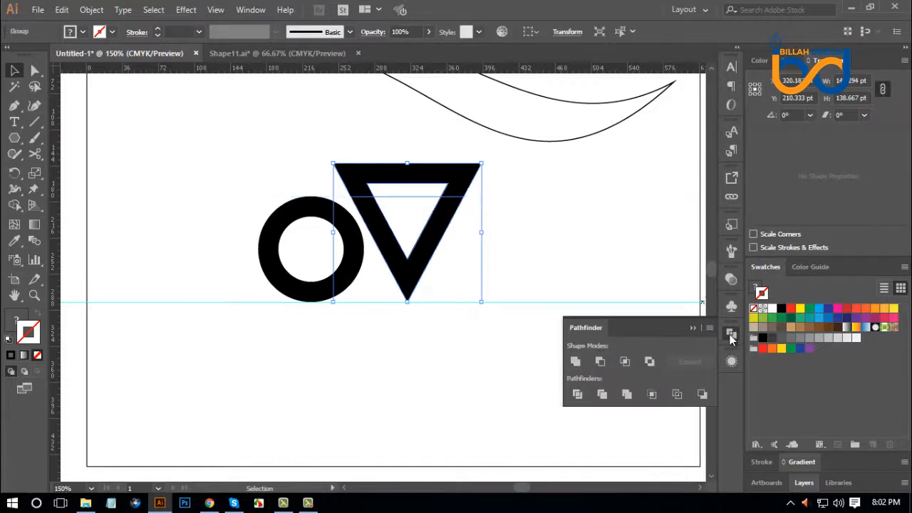
left_click(731, 336)
Ungroup the divided triangle and delete the pieces above the cut line to leave an open V.
right_click(542, 232)
left_click(582, 344)
left_click(533, 242)
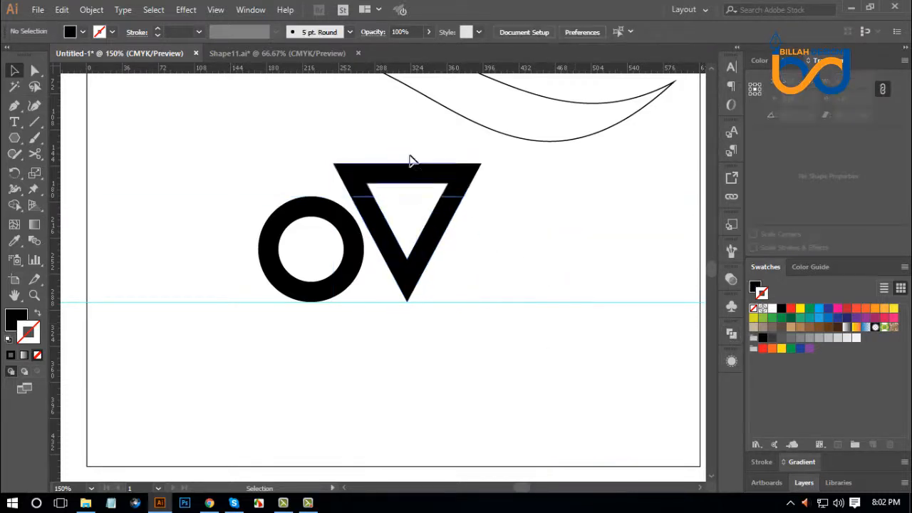
left_click_drag(400, 137, 522, 238)
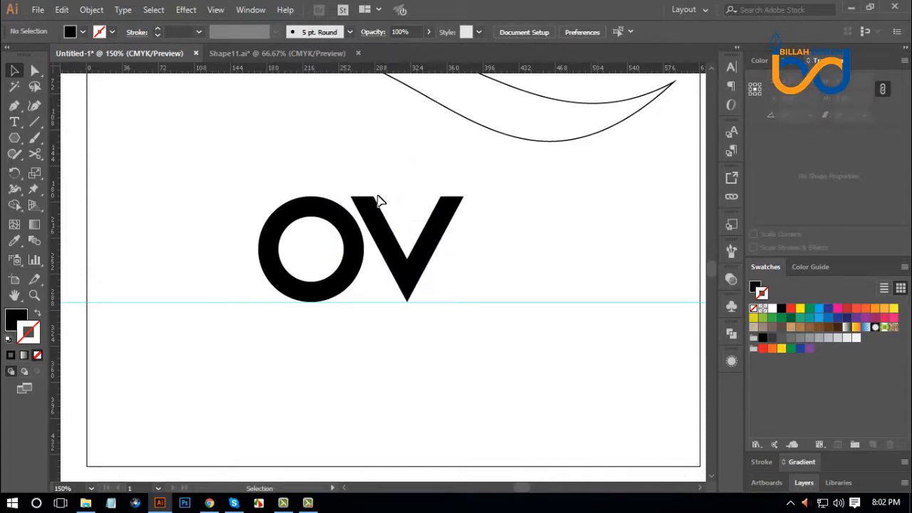
Delete the remaining guide line under the O and V.
left_click_drag(515, 189, 242, 256)
left_click_drag(490, 359, 539, 253)
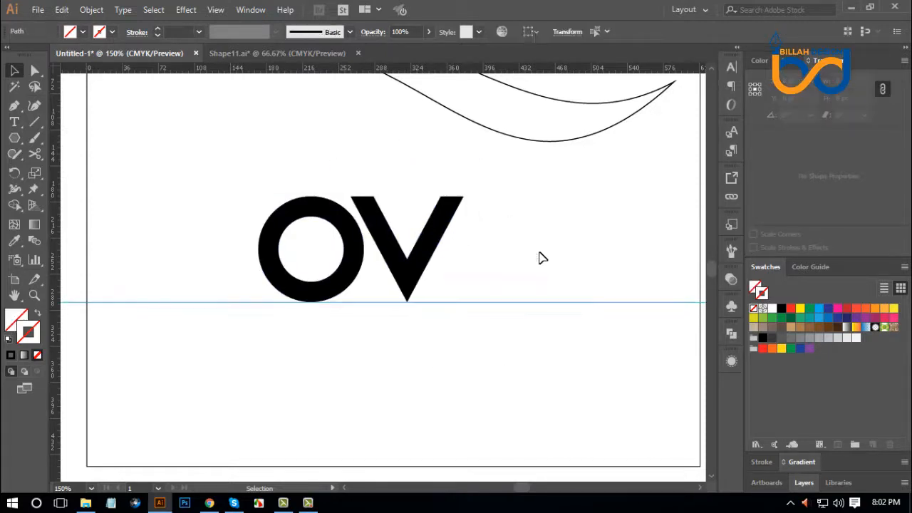
key("Delete")
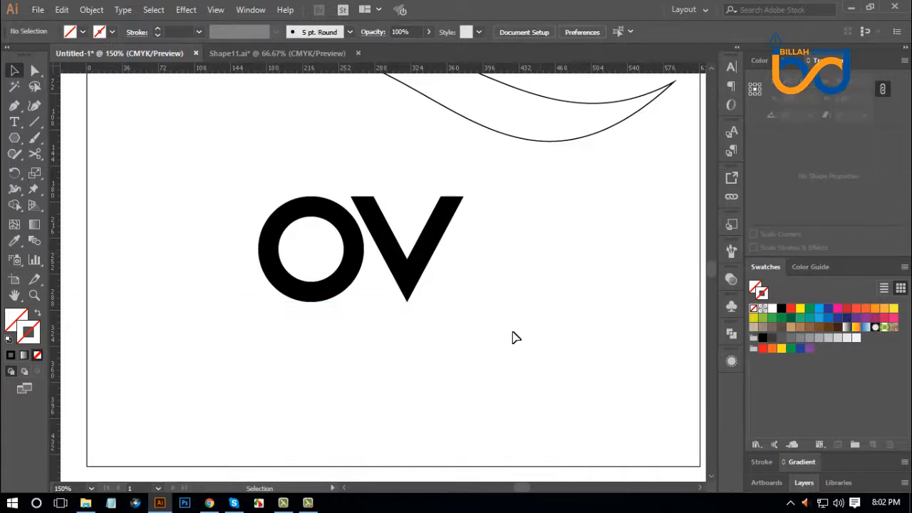
Move the O and V together up and left to sit below the outlined wave, and deselect them.
scroll(514, 337, "up", 2)
left_click_drag(269, 205, 320, 261)
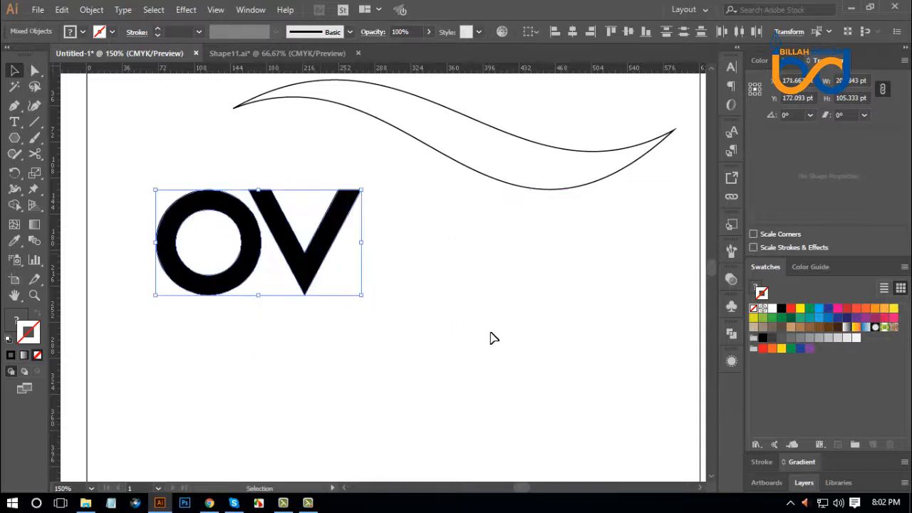
left_click(491, 337)
Move the outlined wave to the lower right of the V and shrink it proportionally to about 191 by 48 pt.
left_click_drag(493, 184, 469, 360)
left_click_drag(646, 311, 541, 336)
left_click(385, 375)
left_click_drag(397, 379, 601, 247)
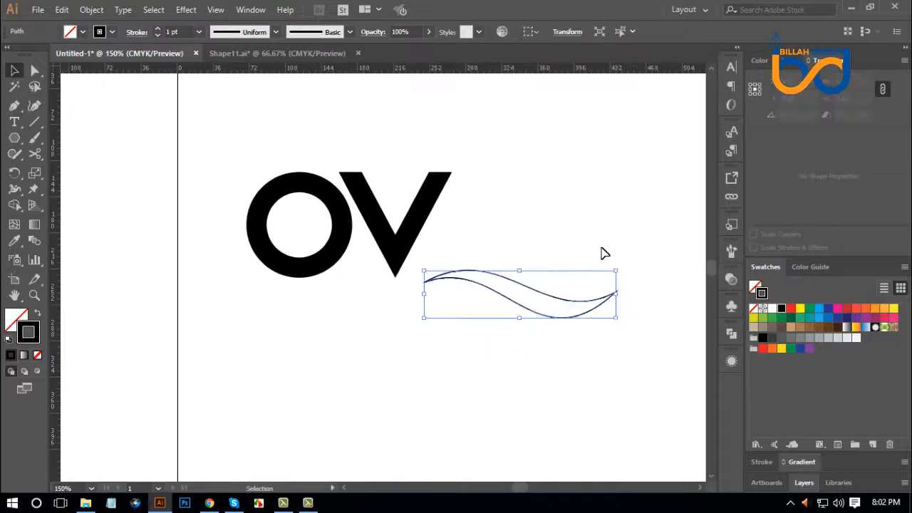
Swap the wave's stroke and fill, give it the red swatch as fill, and deselect it.
left_click(38, 316)
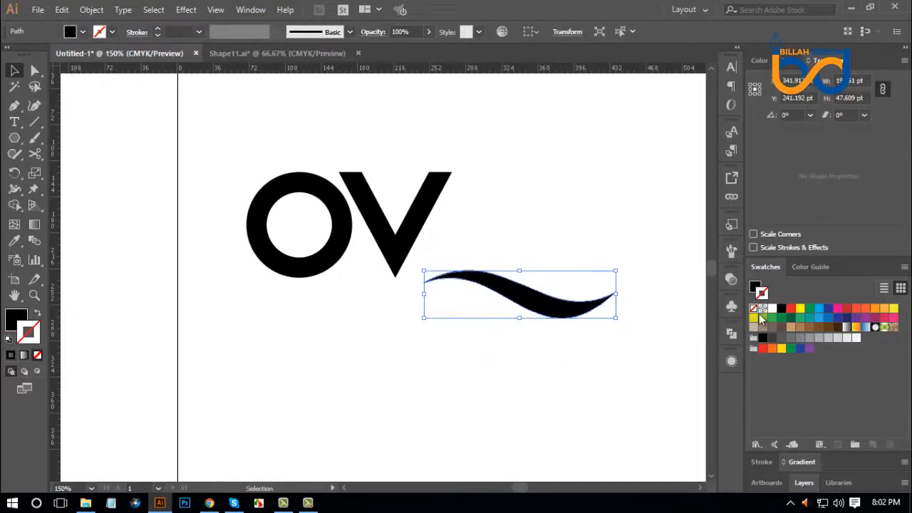
left_click(791, 308)
left_click(562, 381)
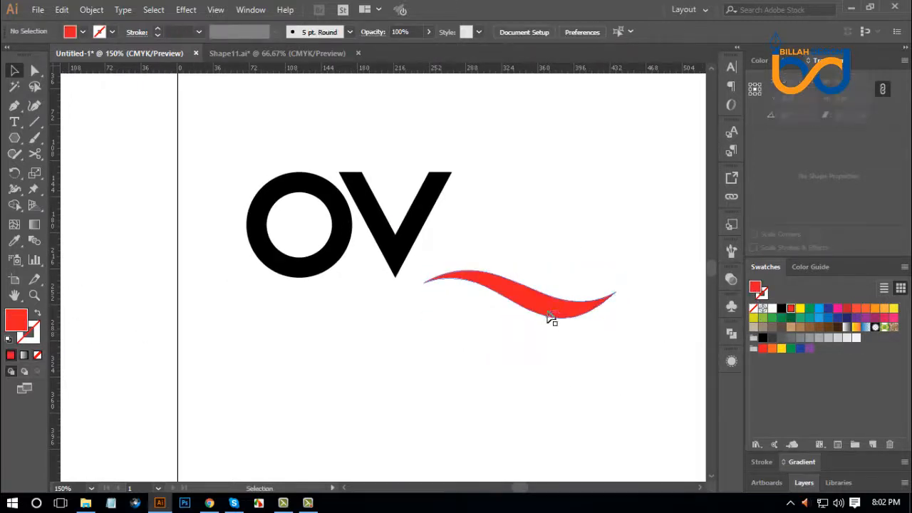
Place the red wave across the O and V and enlarge it proportionally about its centre to about 211 by 52 pt.
left_click_drag(554, 316, 378, 263)
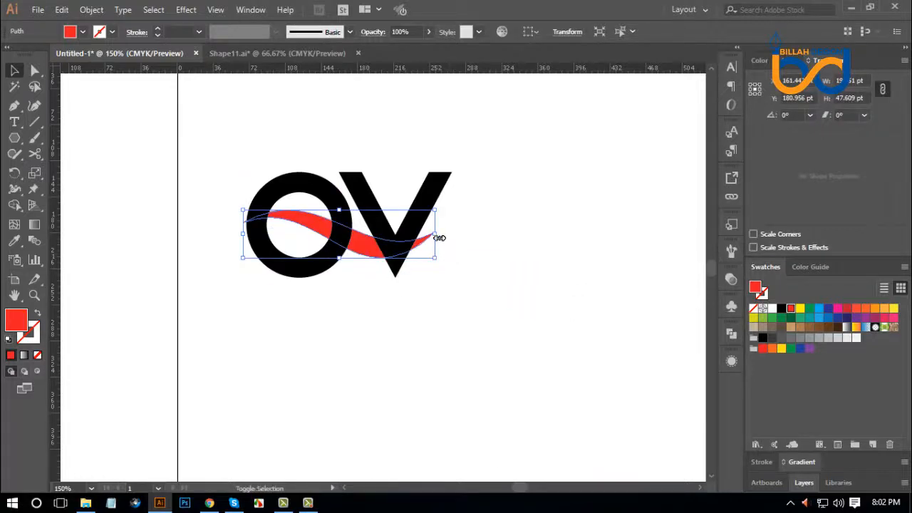
left_click_drag(435, 233, 475, 260)
right_click(490, 256)
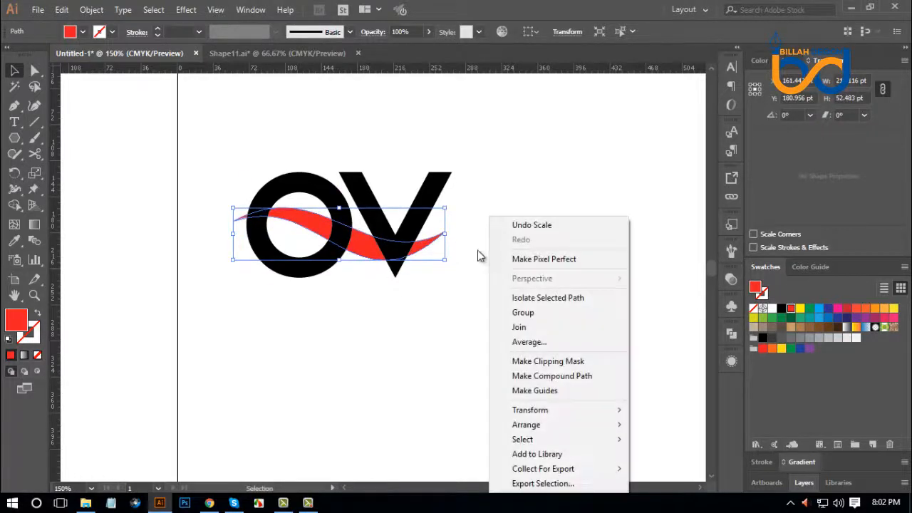
left_click(363, 260)
left_click(362, 249)
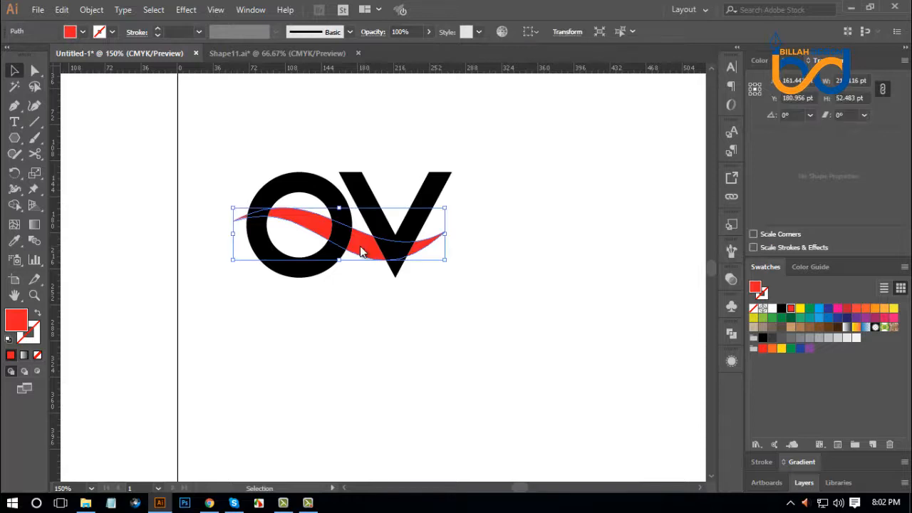
Bring the red wave to the front of the O and V.
right_click(360, 245)
mouse_move(404, 425)
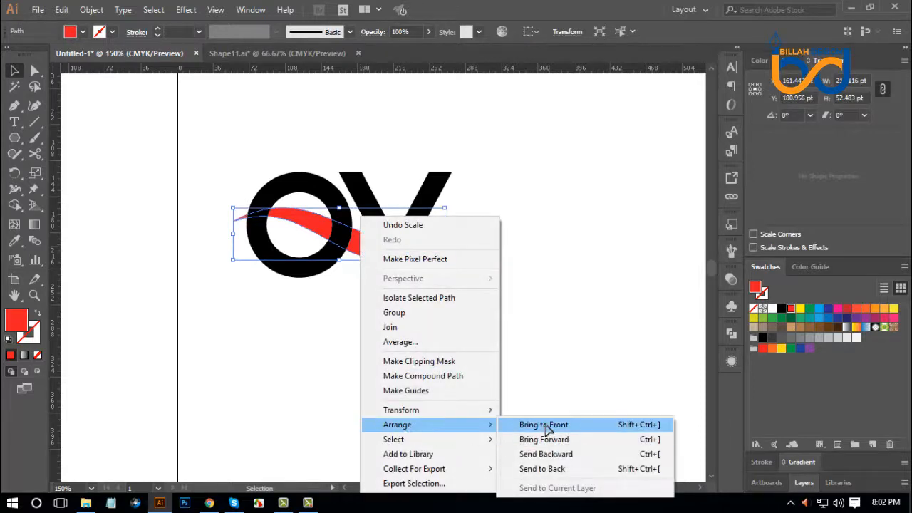
left_click(547, 424)
left_click(526, 359)
Enlarge the red wave proportionally about its centre to about 225 by 56 pt, ending flush with the V's right edge.
left_click(425, 247)
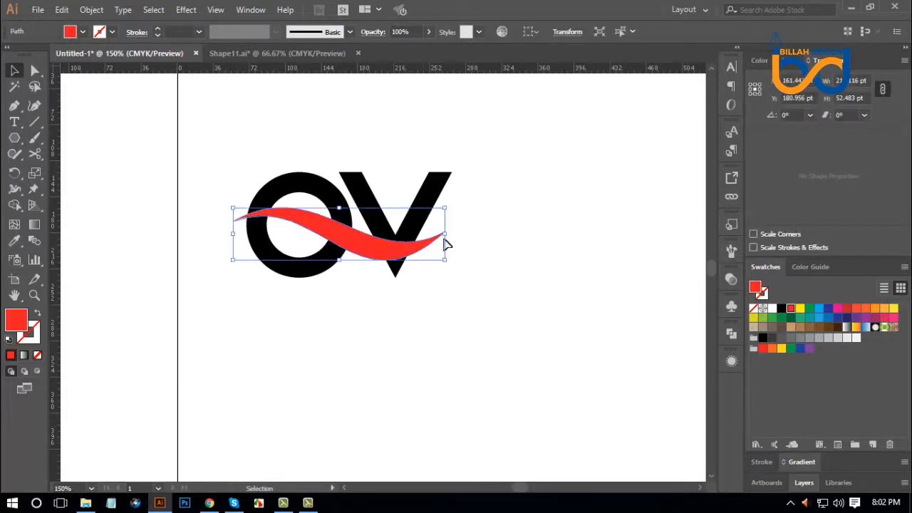
left_click_drag(444, 234, 451, 235)
left_click(507, 304)
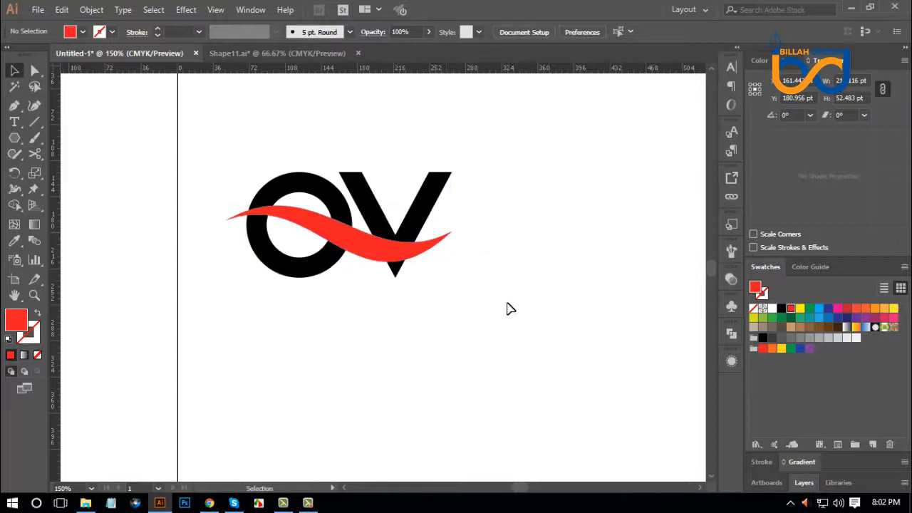
Duplicate the red wave and place the spare copy above and to the right of the letters.
left_click_drag(495, 286, 510, 302)
key("ctrl+plus")
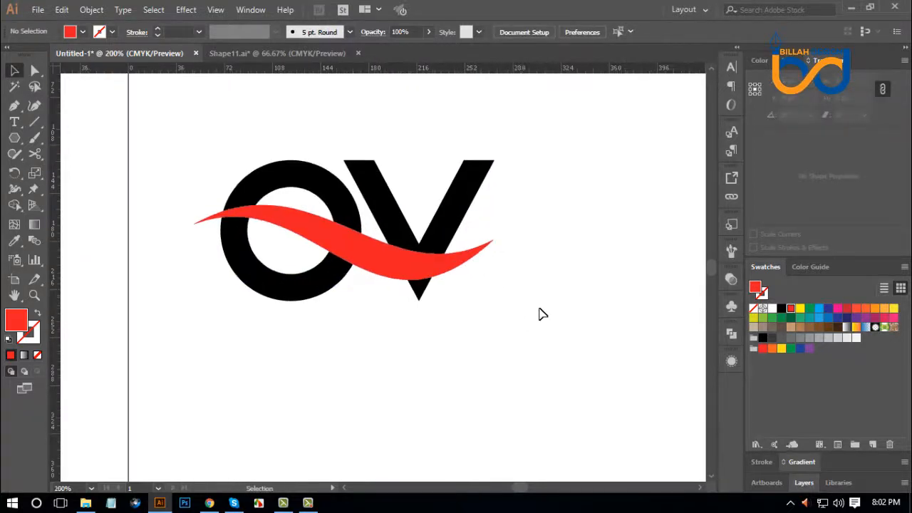
left_click_drag(560, 233, 515, 309)
left_click_drag(424, 334, 626, 144)
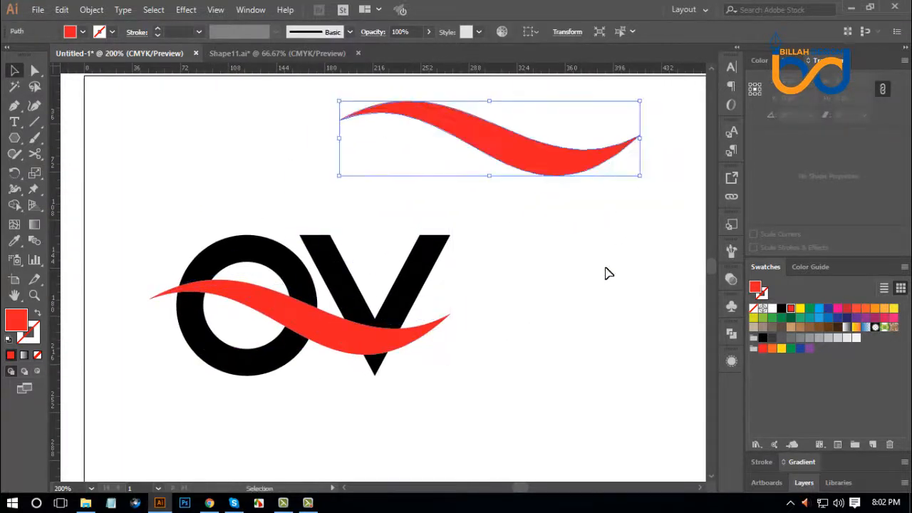
left_click(508, 358)
Rotate the wave across the letters about 4° counterclockwise, shift it slightly to the right, and deselect it.
left_click(430, 330)
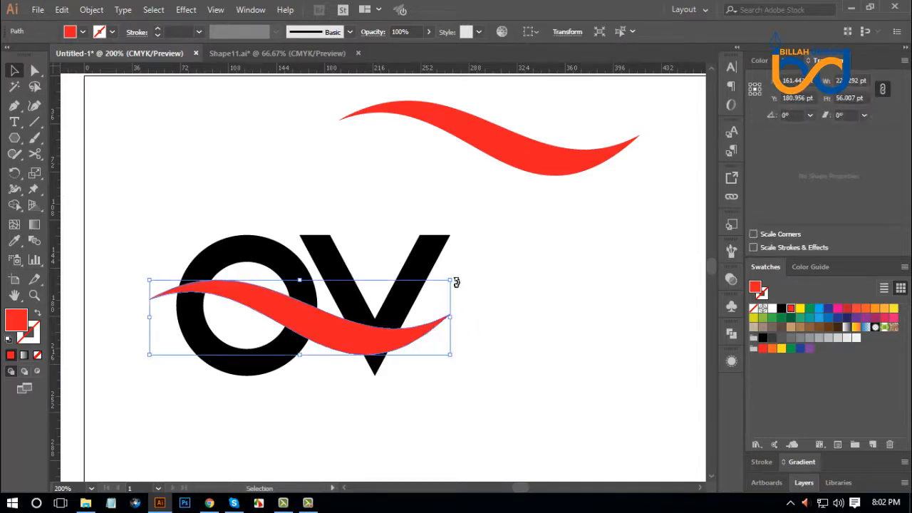
left_click_drag(455, 275, 462, 265)
left_click(505, 303)
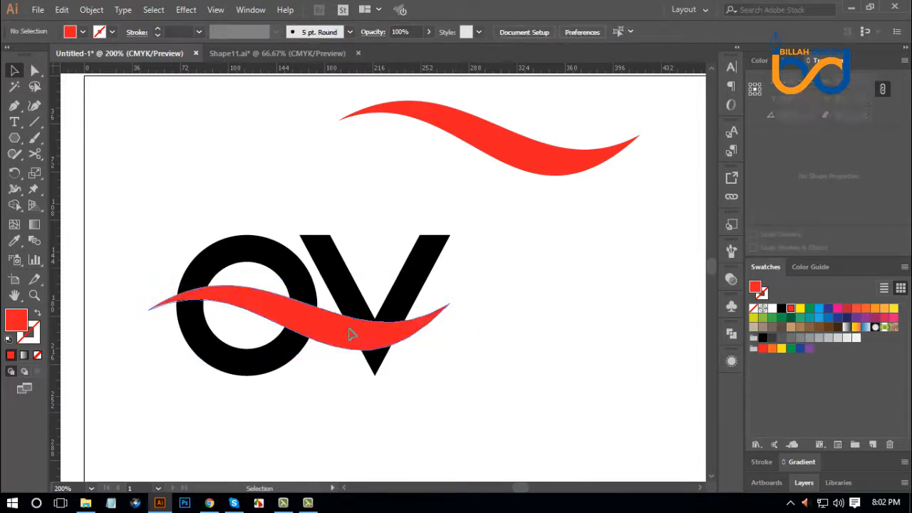
left_click_drag(371, 348, 377, 347)
left_click(481, 401)
Slim the wave by adjusting both direction handles of its upper curve with Direct Selection, flattening its crest and deepening its trough.
left_click_drag(445, 398, 487, 338)
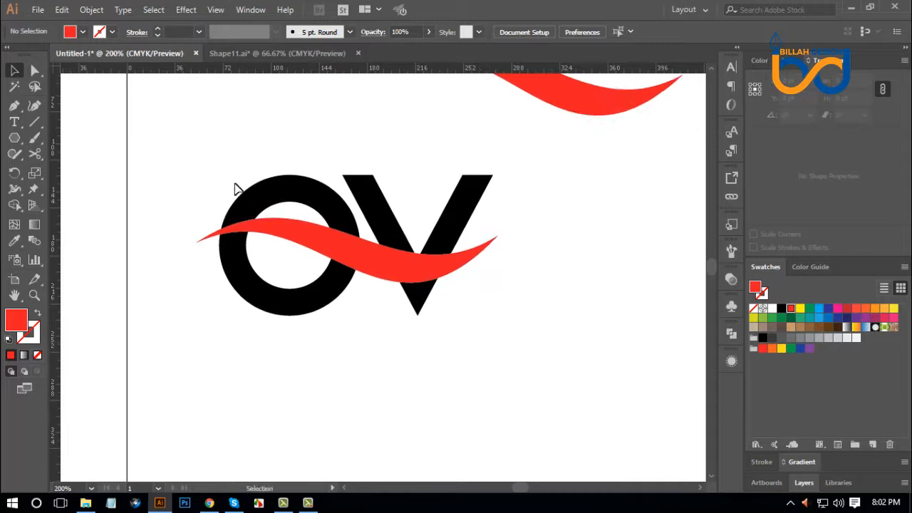
left_click(34, 69)
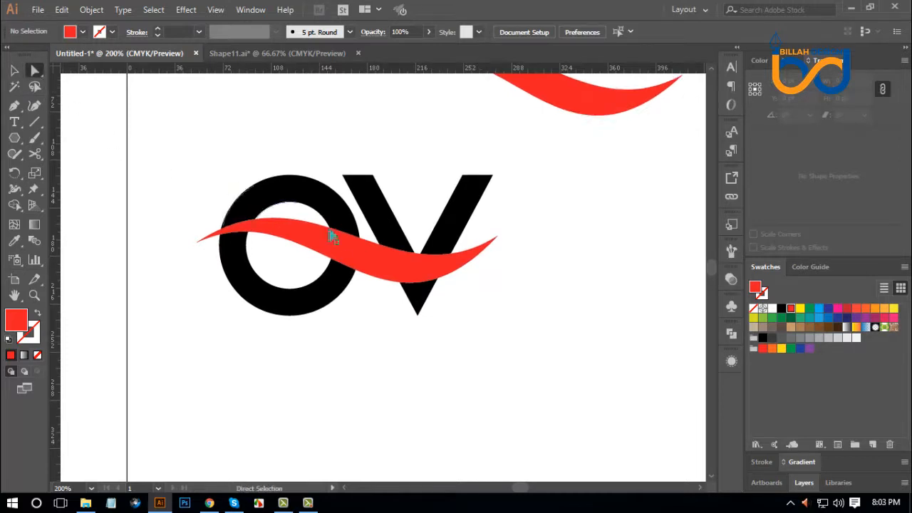
left_click(379, 245)
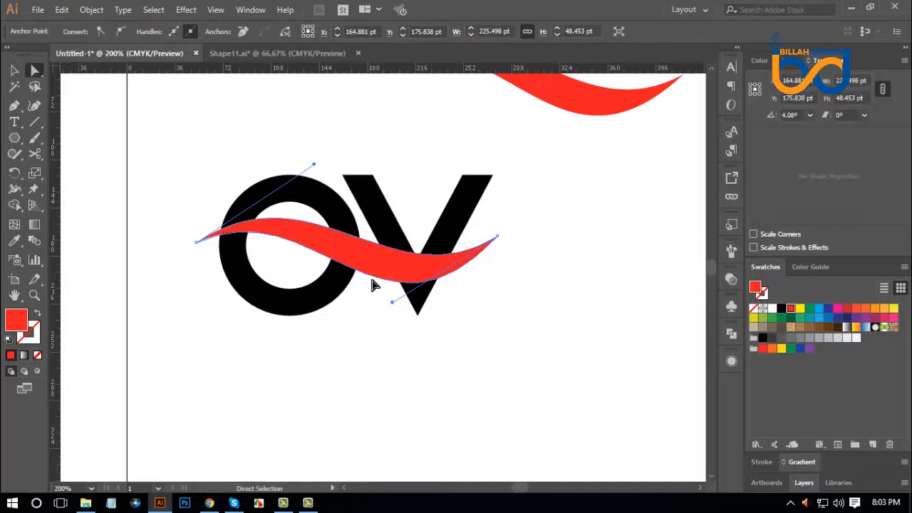
left_click_drag(389, 309, 382, 315)
left_click_drag(314, 165, 306, 173)
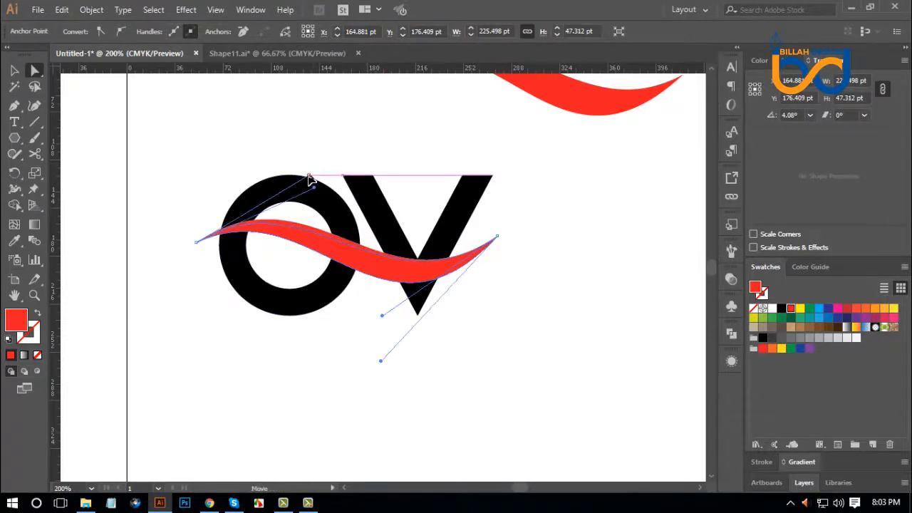
left_click(520, 397)
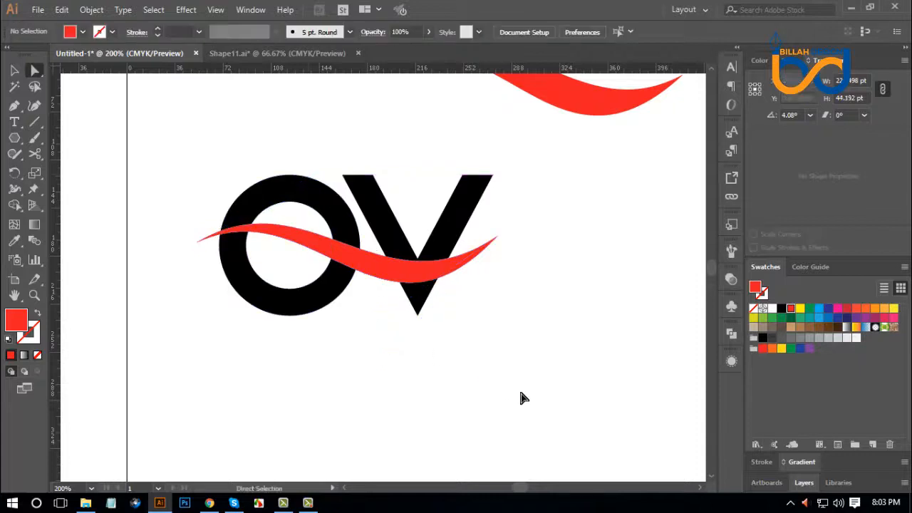
Raise the right end's direction handle on the wave's lower curve slightly to thin the band across the V.
left_click(383, 283)
left_click_drag(381, 361, 385, 359)
left_click(181, 217)
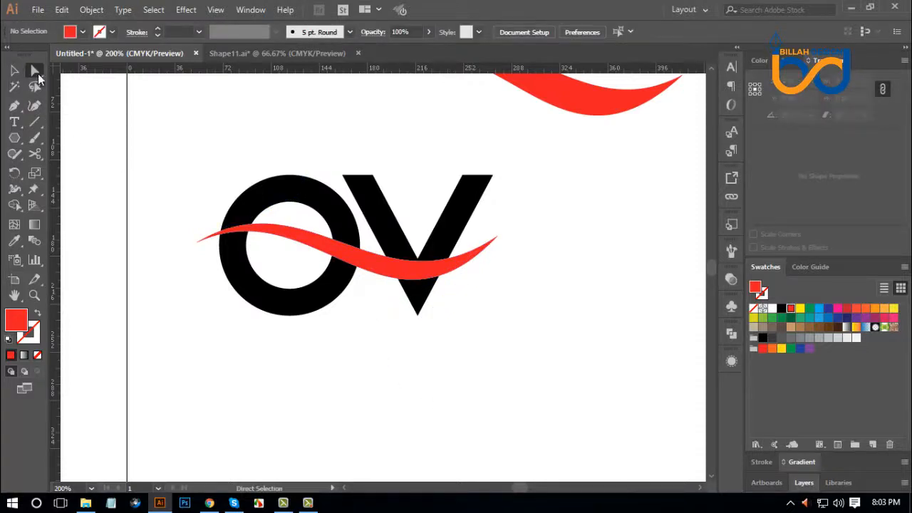
Lift the left end's direction handle on the wave's upper curve slightly to thicken the band over the O.
left_click(299, 235)
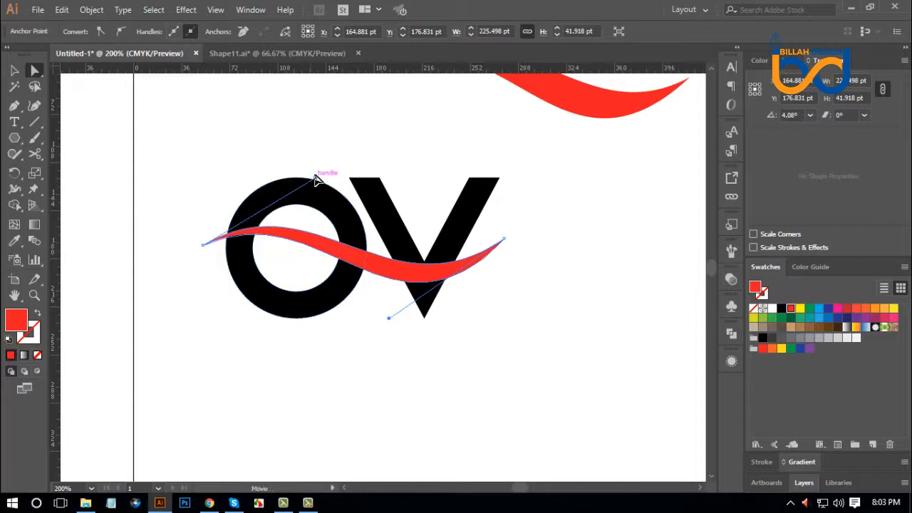
left_click_drag(316, 178, 317, 174)
left_click(519, 342)
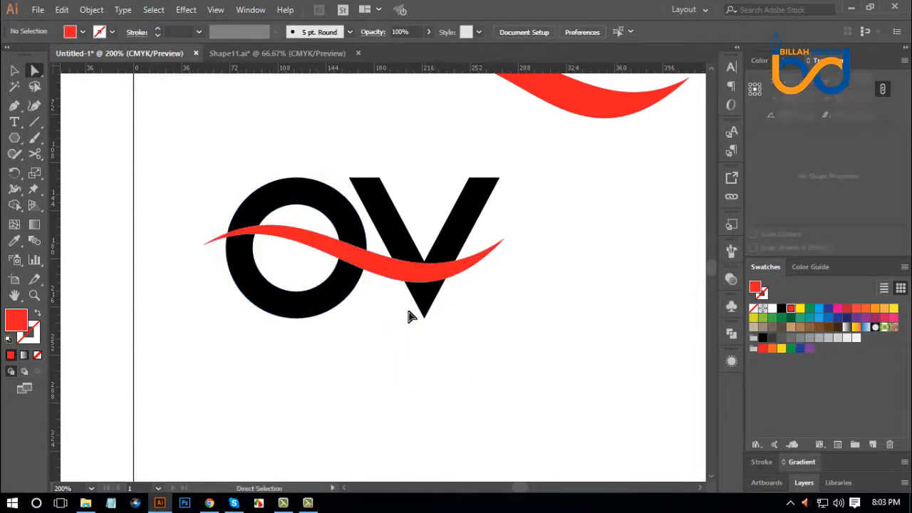
Move the reshaped wave about 5 pt upward over the O and V and deselect it.
key("v")
left_click_drag(484, 354, 463, 340)
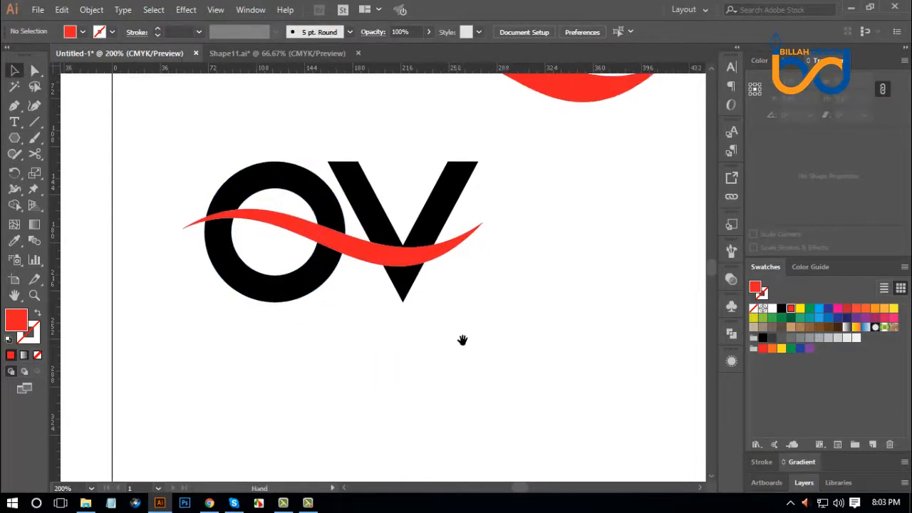
left_click_drag(442, 259, 443, 253)
left_click(521, 334)
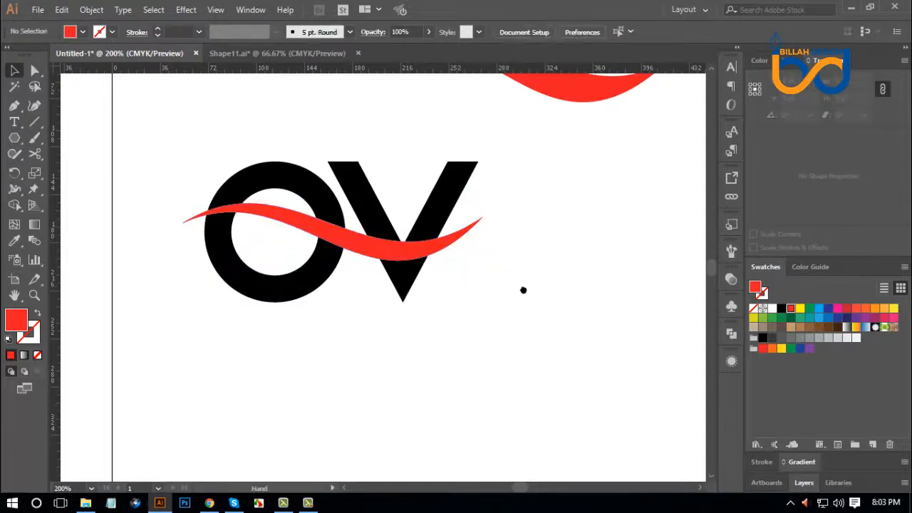
left_click_drag(523, 289, 529, 322)
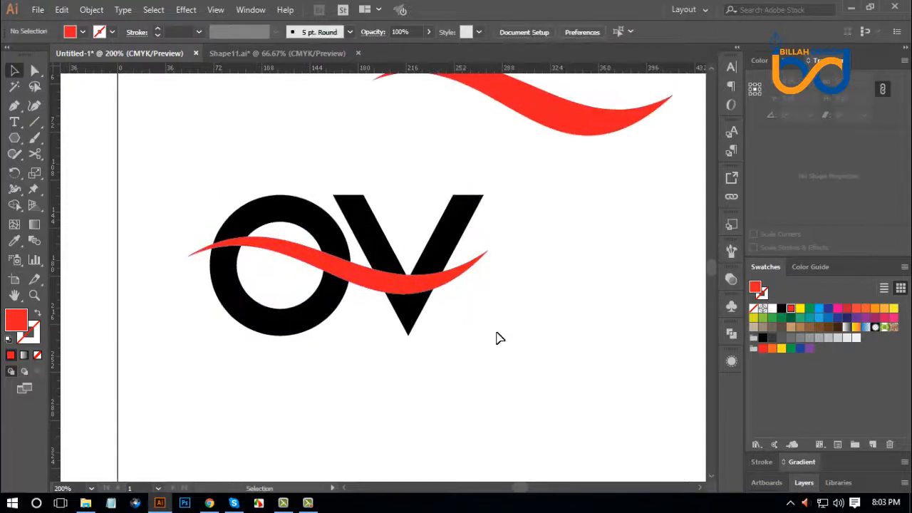
Rotate the wave over the letters counterclockwise to about 5.2° and move the spare red wave down about 25 pt.
left_click(466, 269)
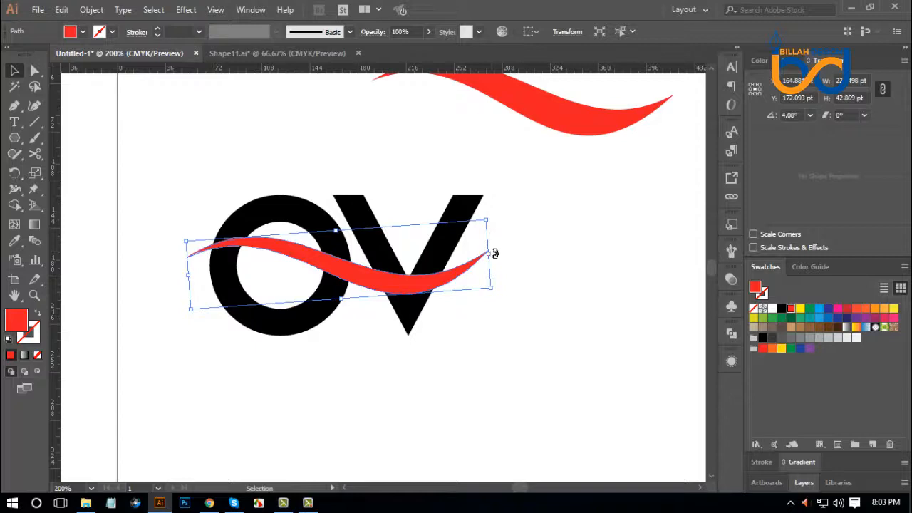
left_click(545, 309)
left_click_drag(559, 126, 593, 233)
left_click(580, 175)
scroll(499, 313, "down", 3)
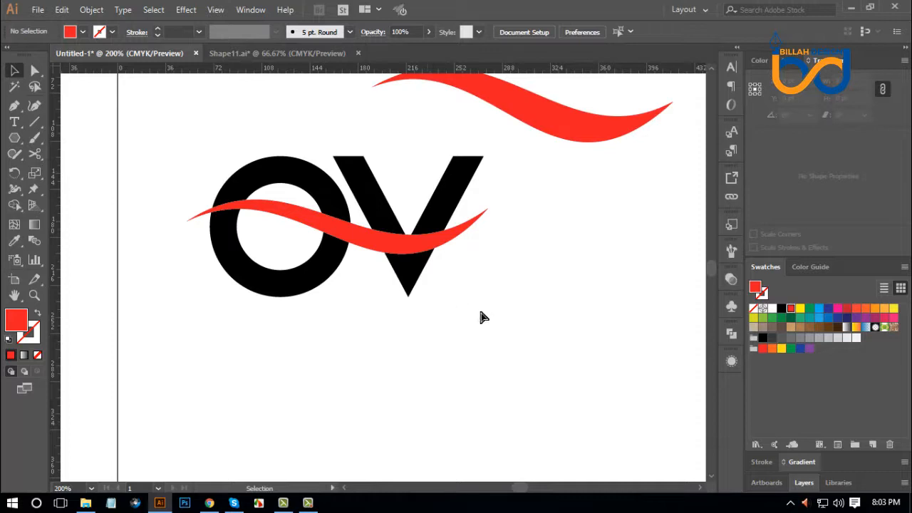
Duplicate the red wave over the letters about 6 pt straight down and fill the copy with light blue.
key("ctrl+equal")
scroll(513, 316, "up", 1)
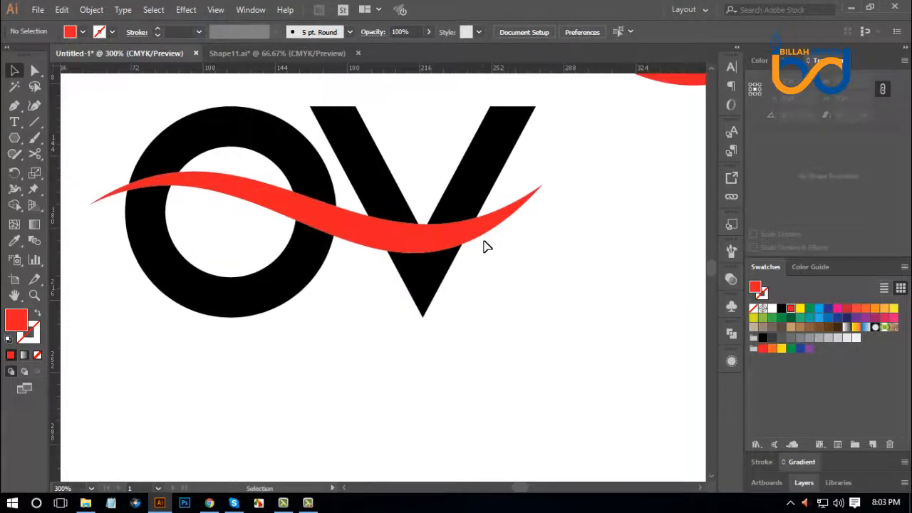
left_click(482, 237)
left_click(541, 354)
scroll(542, 354, "left", 1)
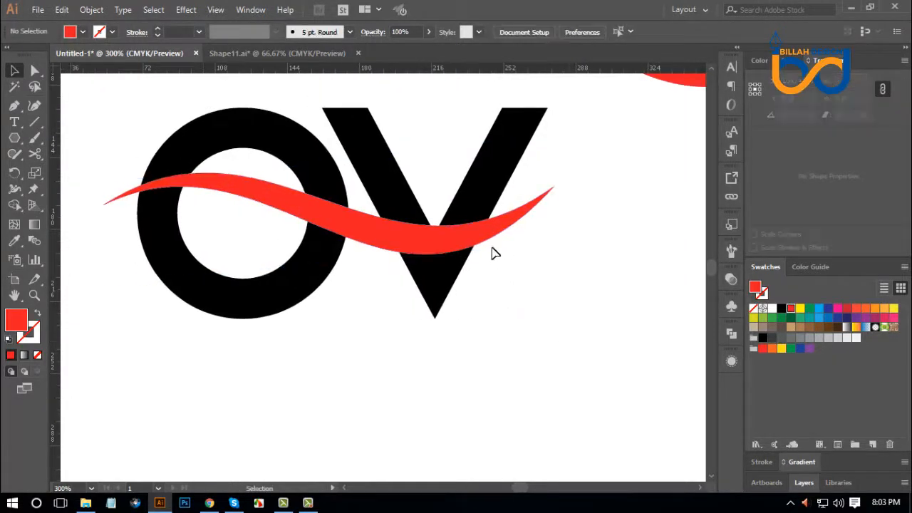
left_click_drag(491, 245, 495, 254)
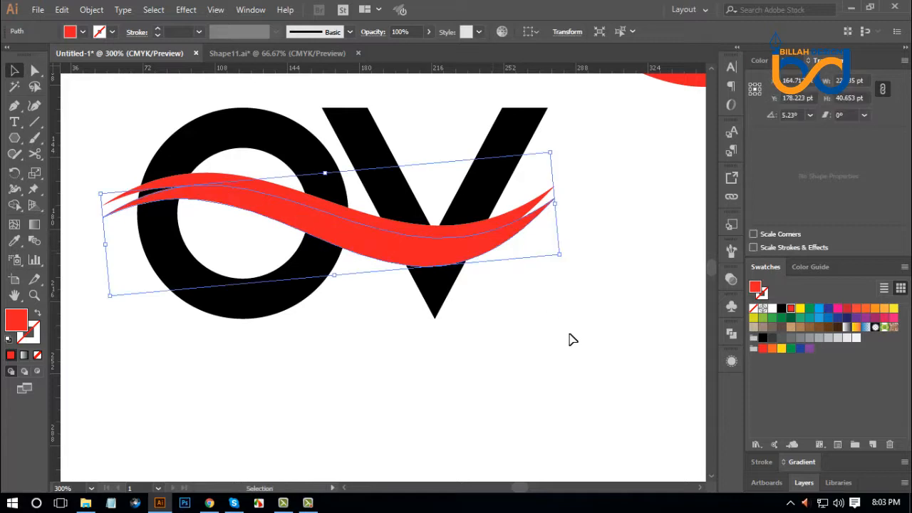
left_click(818, 309)
left_click(539, 325)
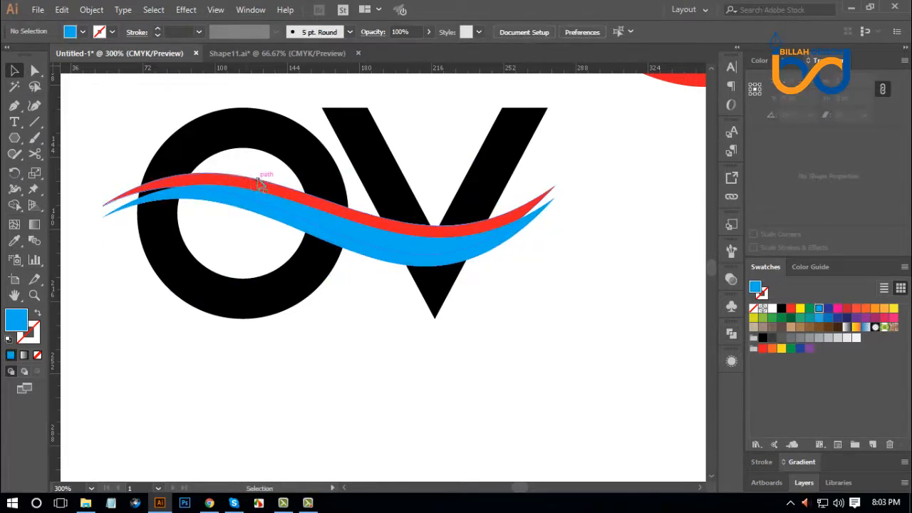
Bring the original red wave to the front so it overlaps the blue copy.
left_click(247, 182)
right_click(247, 182)
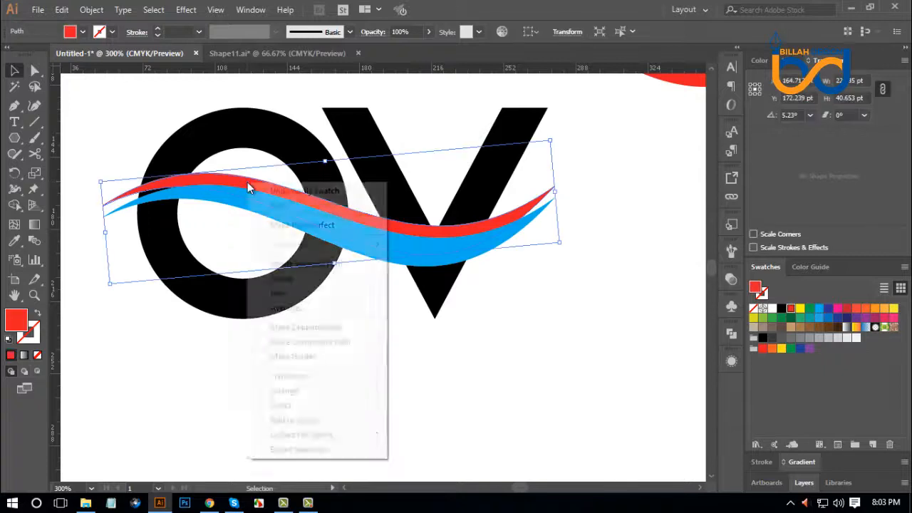
mouse_move(374, 392)
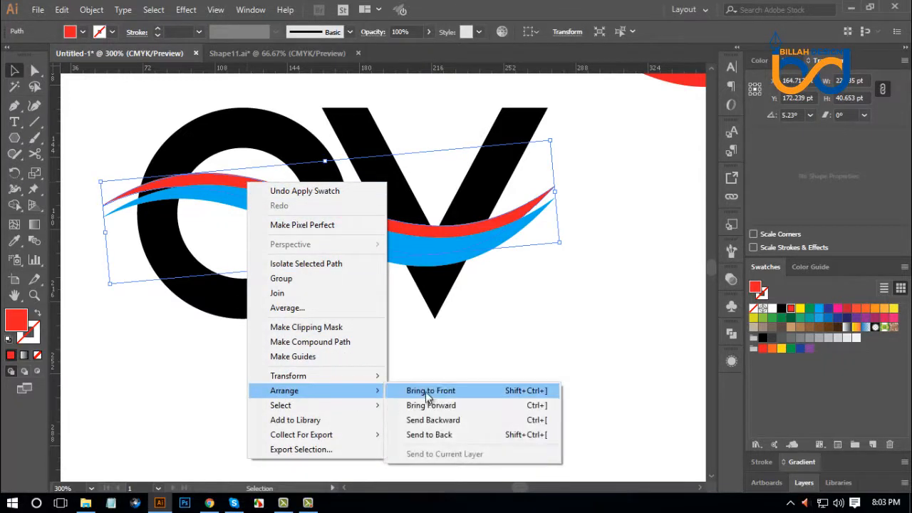
left_click(427, 390)
left_click(549, 357)
scroll(554, 331, "up", 1)
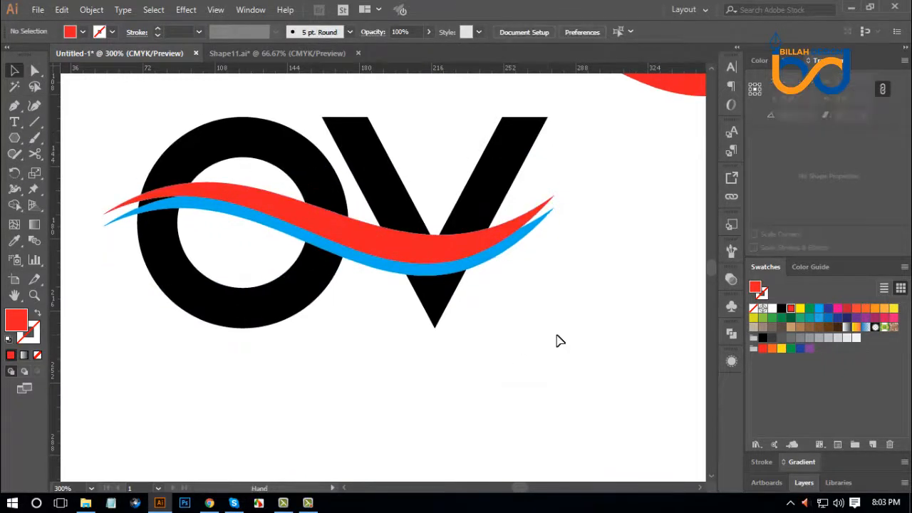
Offset the red wave's path by 3 pt with Miter joins and fill the offset shape with white.
left_click(423, 249)
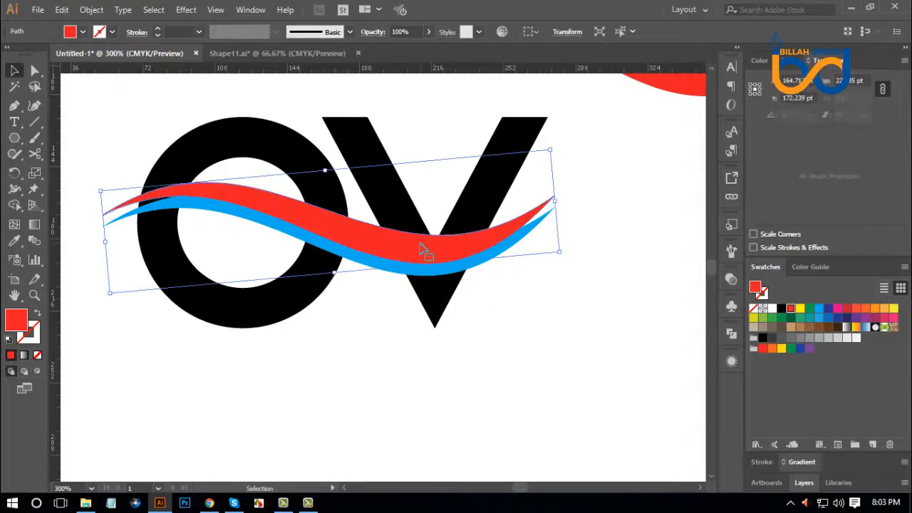
left_click(91, 9)
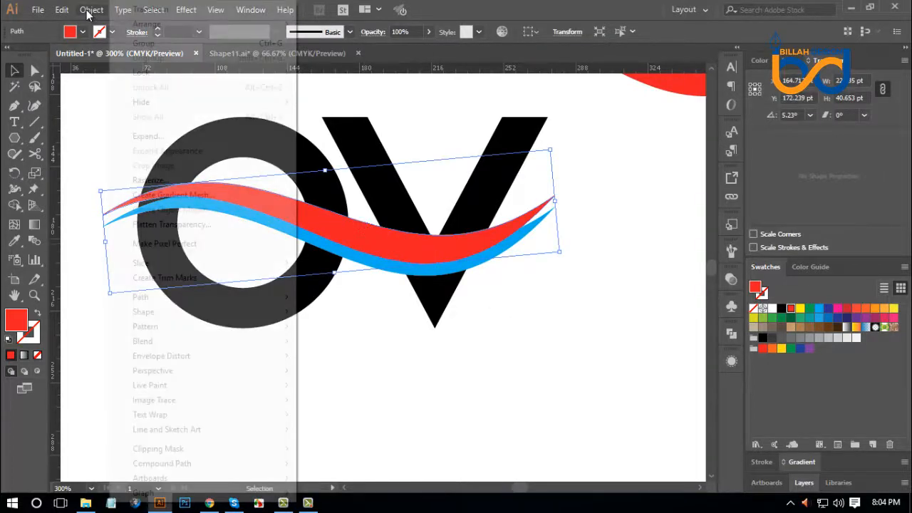
mouse_move(267, 304)
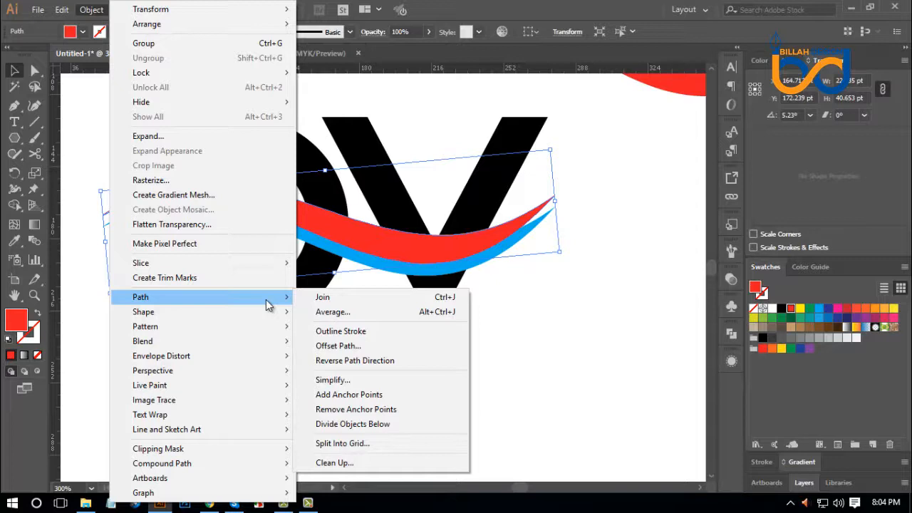
left_click(340, 347)
left_click(645, 240)
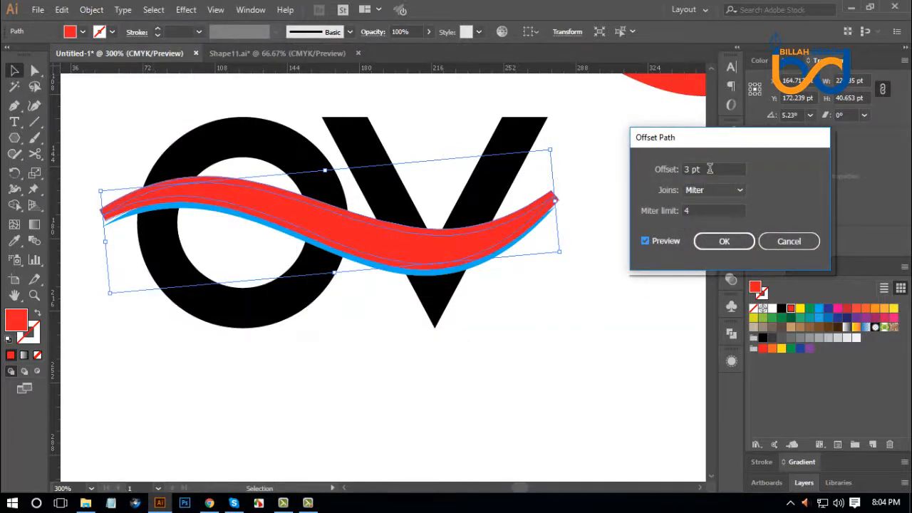
left_click(724, 242)
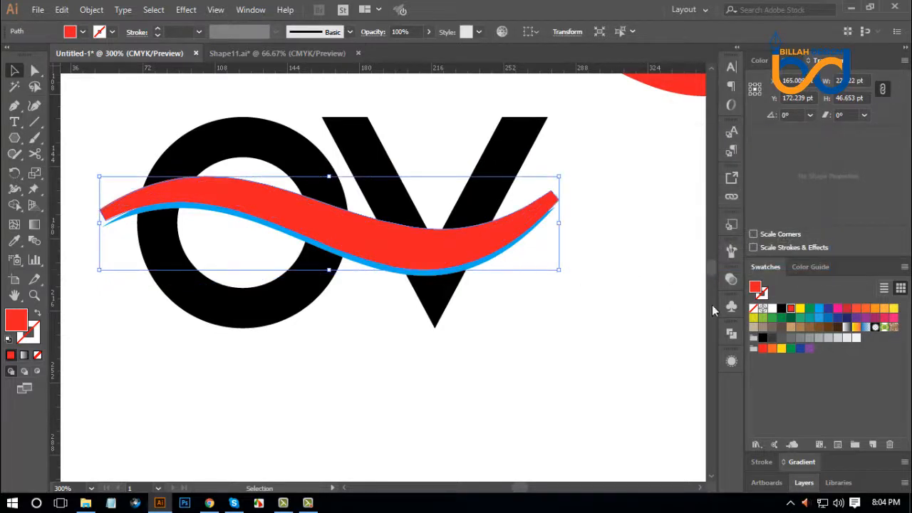
left_click(772, 308)
left_click(555, 351)
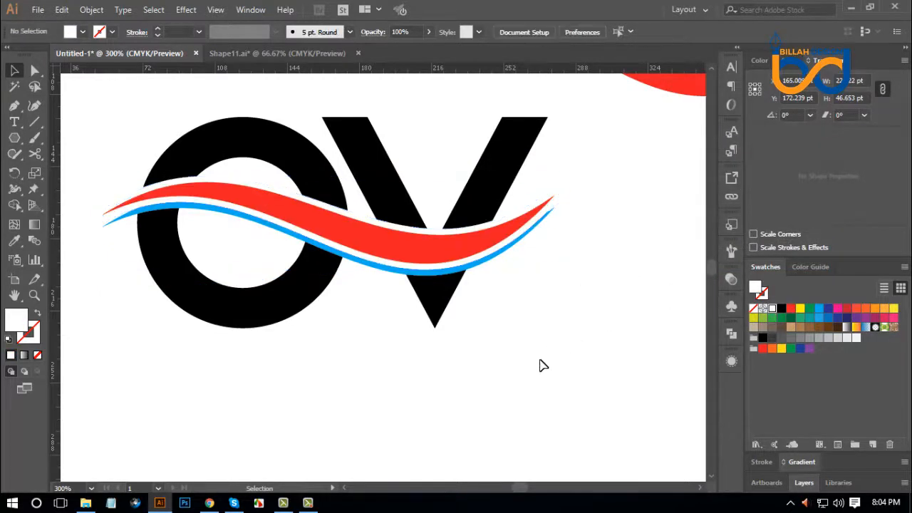
Move the blue wave's right end anchor about 6 pt left and 4 pt down with Direct Selection.
left_click_drag(536, 349, 542, 359)
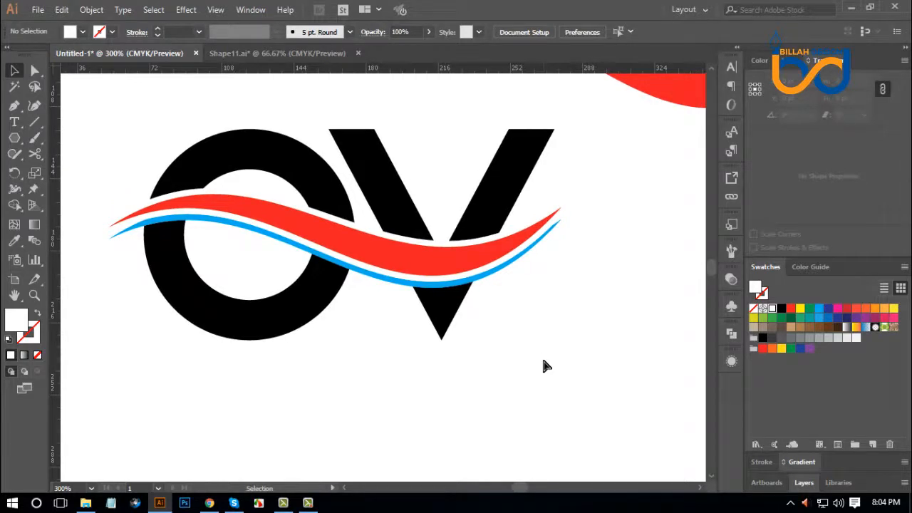
key("ctrl+plus")
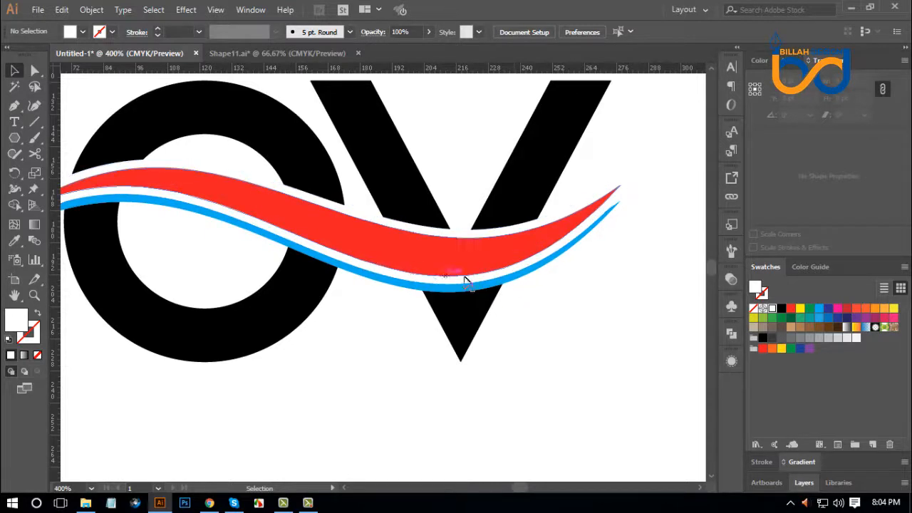
left_click_drag(573, 354, 558, 363)
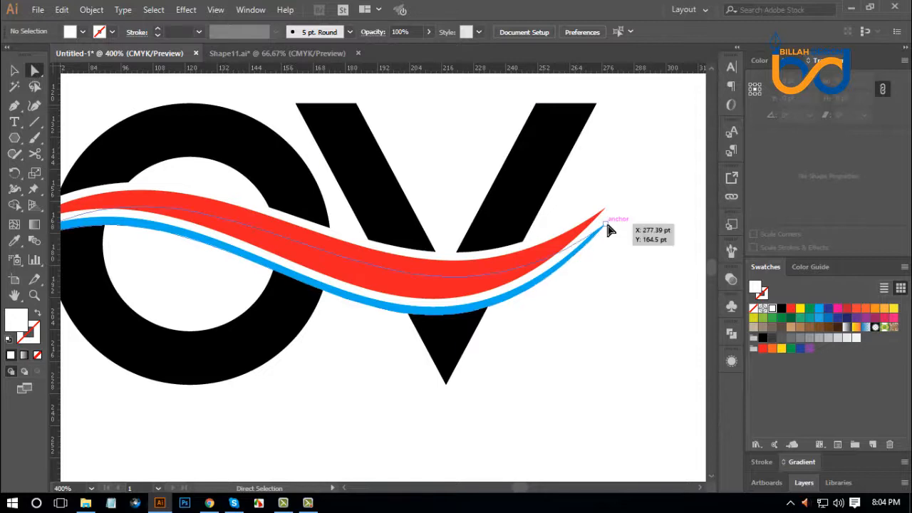
left_click_drag(608, 229, 591, 240)
left_click(610, 340)
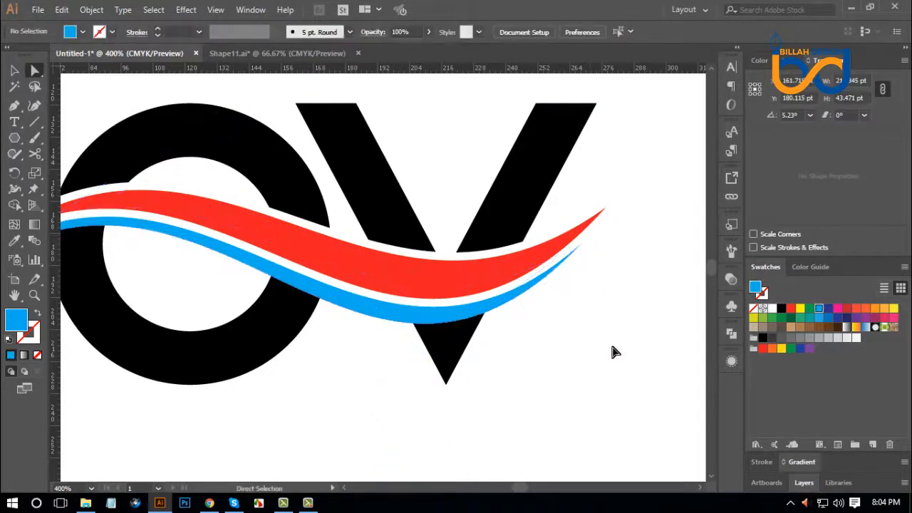
Raise the left end's direction handle on the blue wave's lower curve to thin the band across the O.
left_click_drag(596, 345, 624, 334)
left_click_drag(171, 269, 269, 265)
left_click(232, 212)
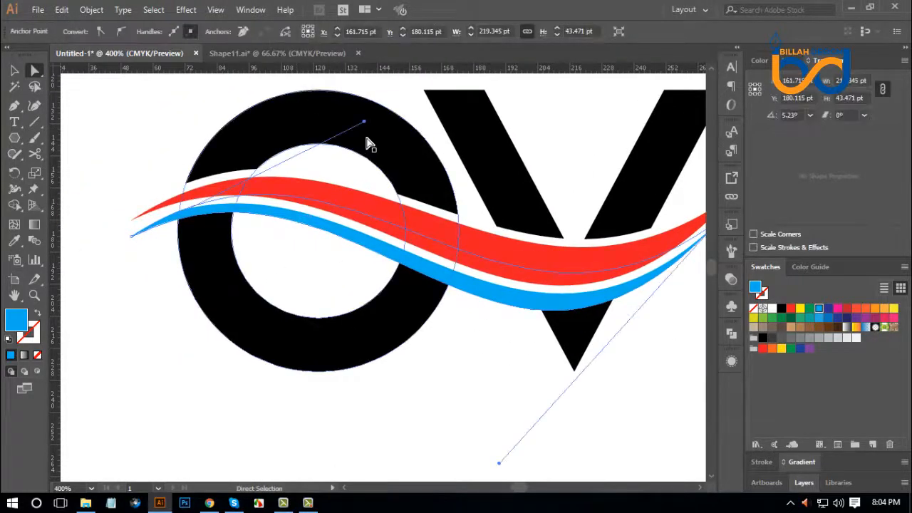
left_click_drag(365, 120, 364, 93)
left_click(497, 366)
Nudge the right end's direction handle on the blue wave's lower curve up and left to slim the band under the V.
scroll(491, 370, "right", 4)
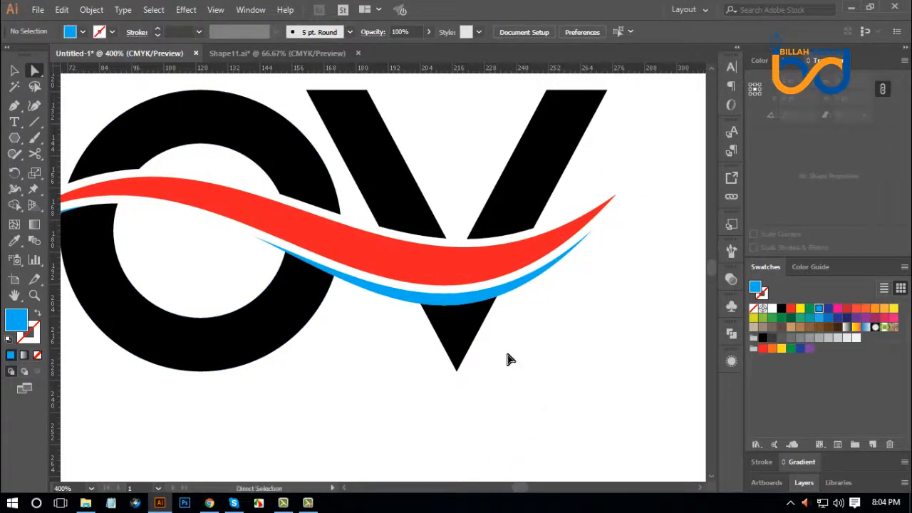
left_click(464, 309)
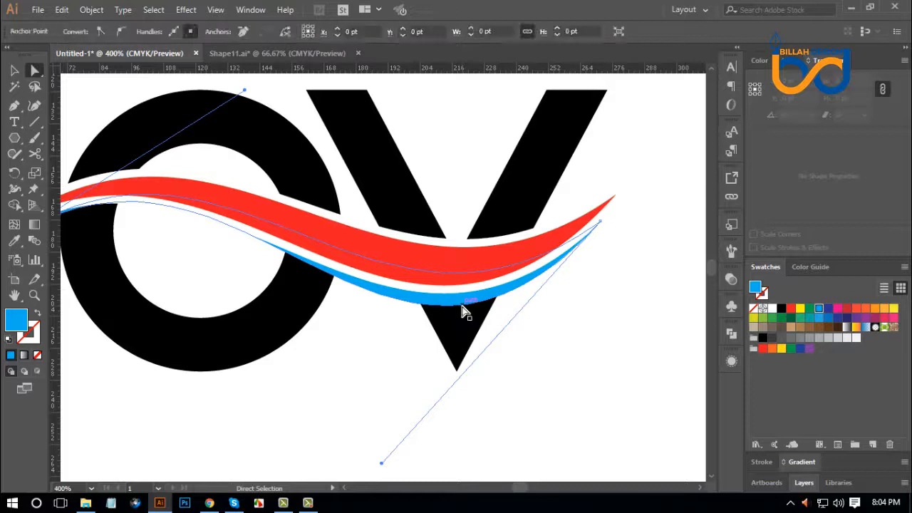
left_click(382, 462)
left_click_drag(383, 462, 377, 461)
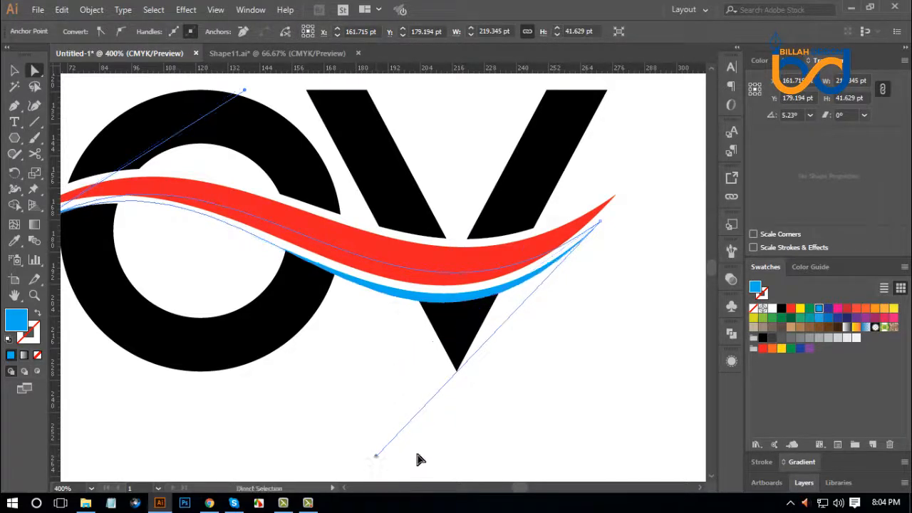
left_click(603, 404)
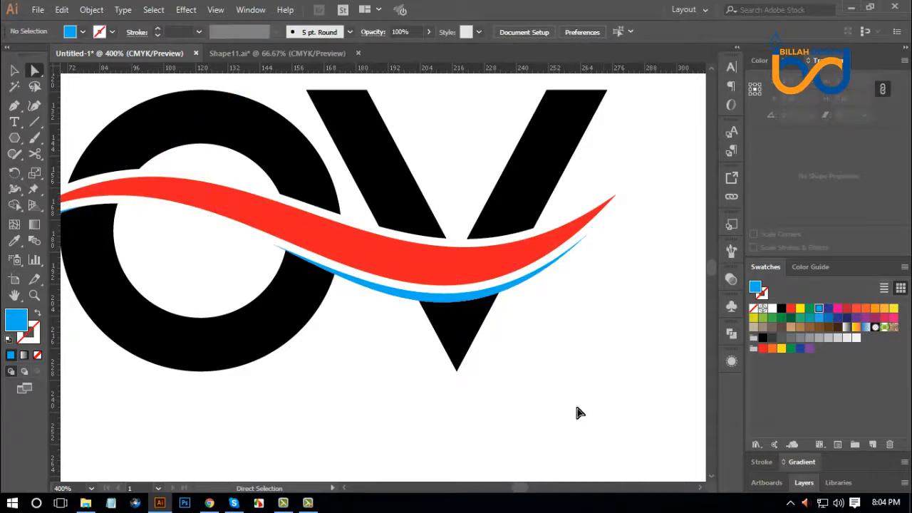
Lower the left end's direction handle on the blue wave slightly to extend the blue band farther into the O.
left_click_drag(456, 411, 537, 431)
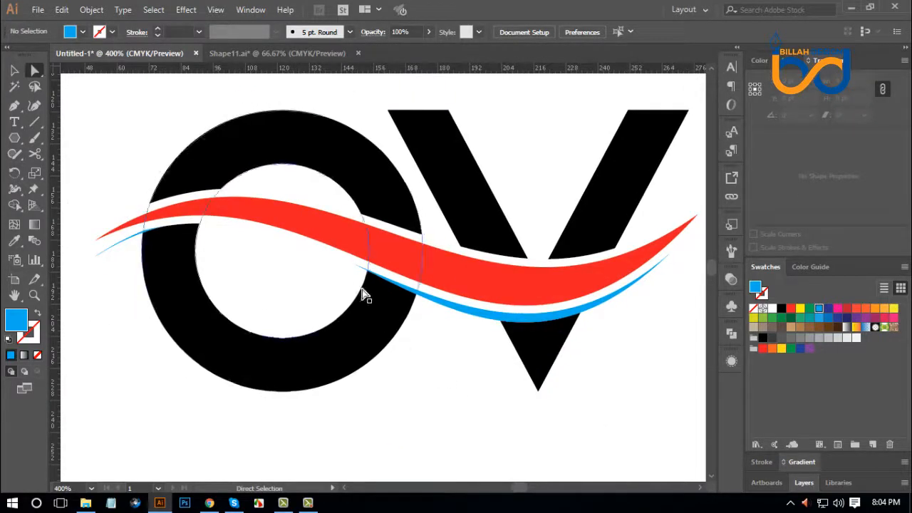
left_click(443, 314)
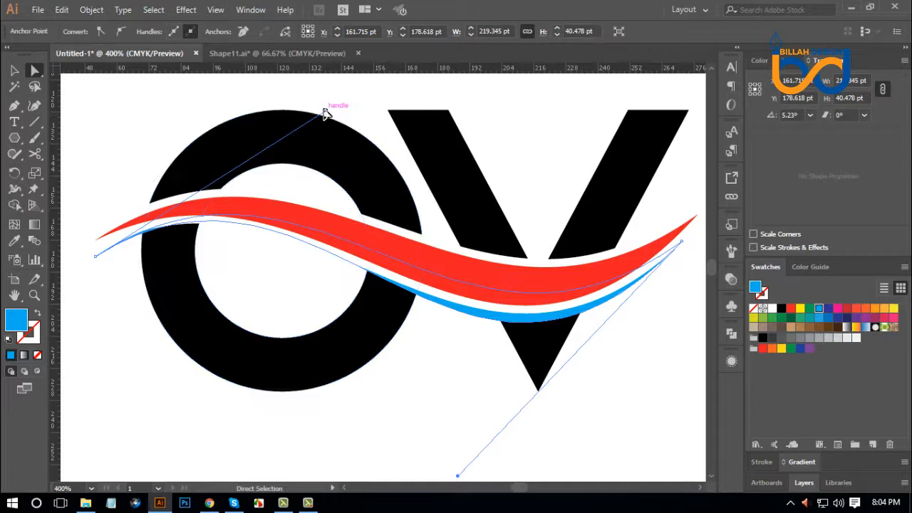
left_click_drag(324, 112, 322, 113)
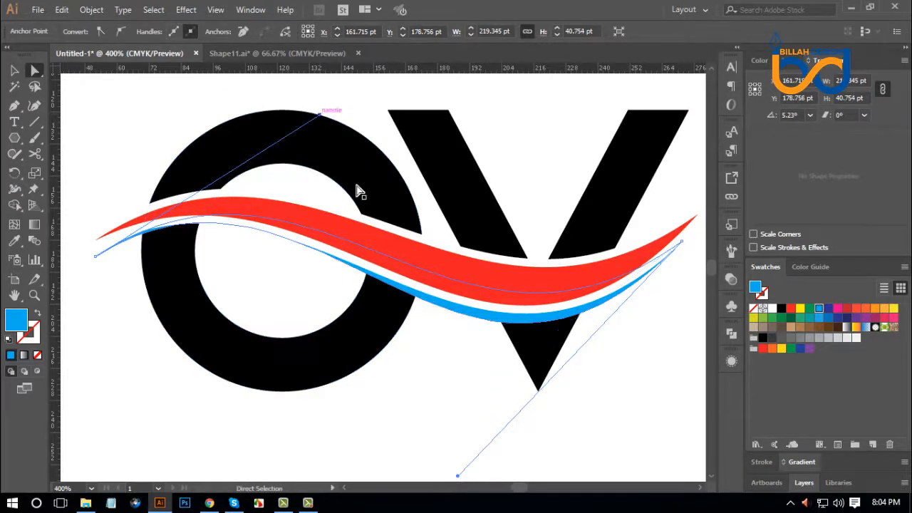
left_click(411, 393)
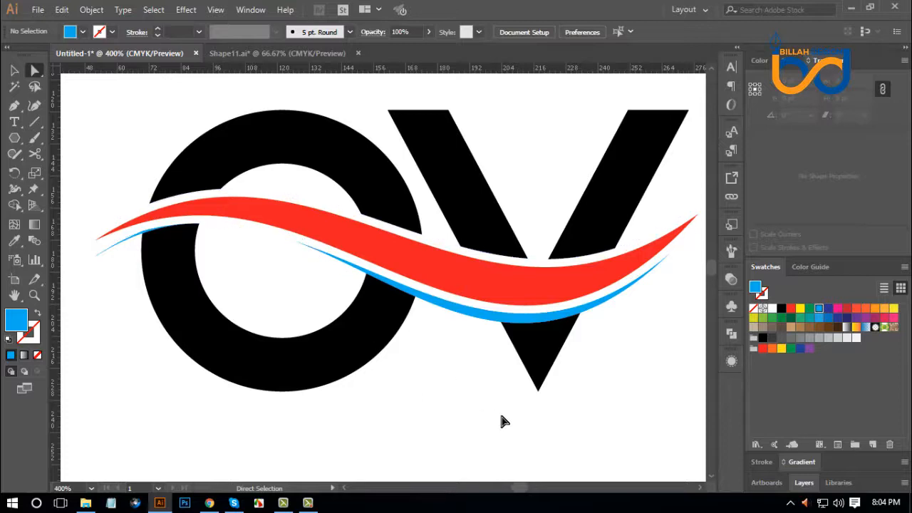
Adjust the right end's direction handle on the blue wave's lower curve slightly to thicken the band under the V.
key("ctrl+1")
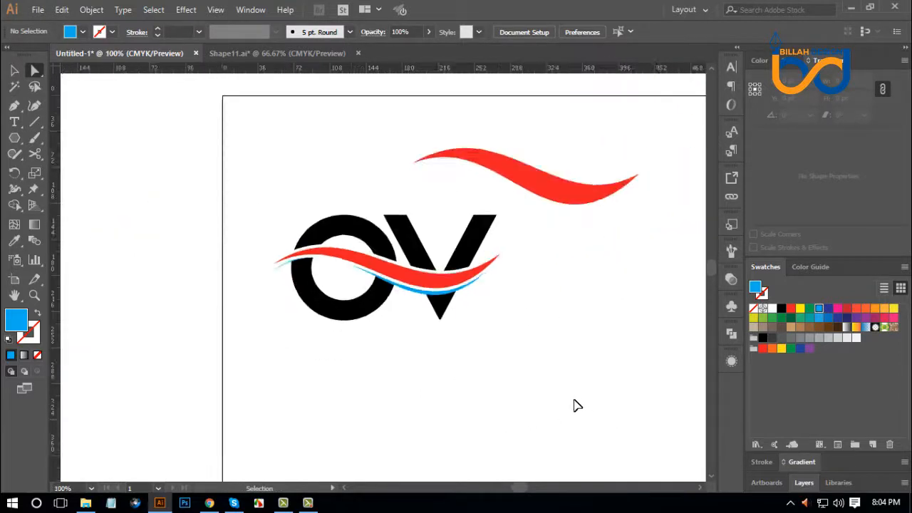
key("ctrl+plus")
key("ctrl+plus")
key("ctrl+plus")
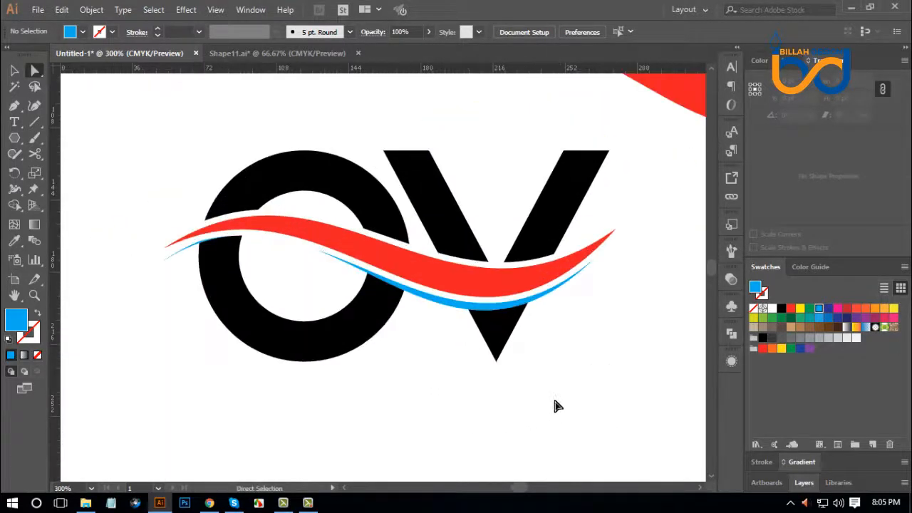
left_click(455, 315)
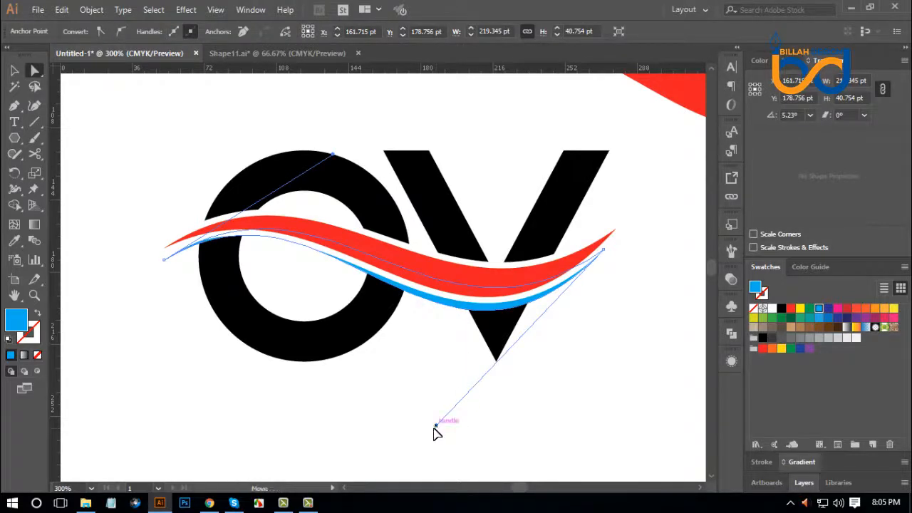
left_click(574, 419)
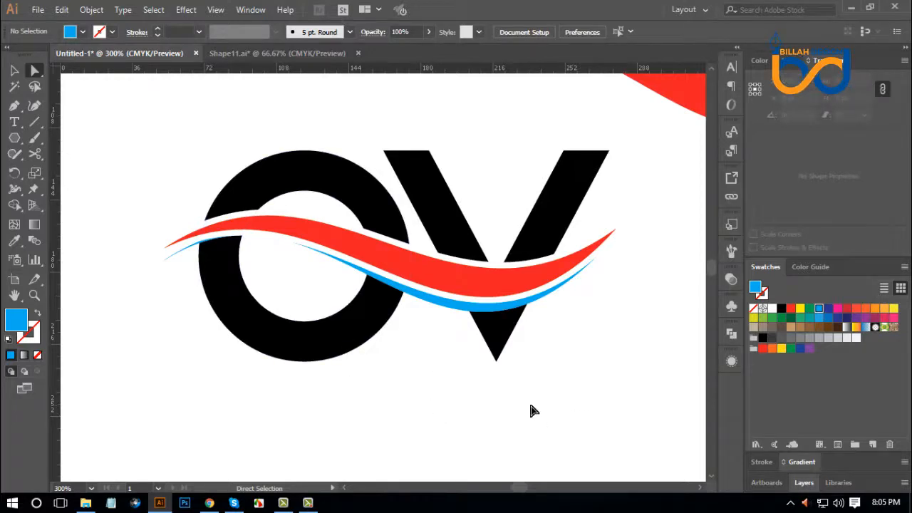
Subtract the white offset wave from the blue wave with Minus Front and delete the leftover blue sliver over the O's left side.
scroll(536, 352, "right", 1)
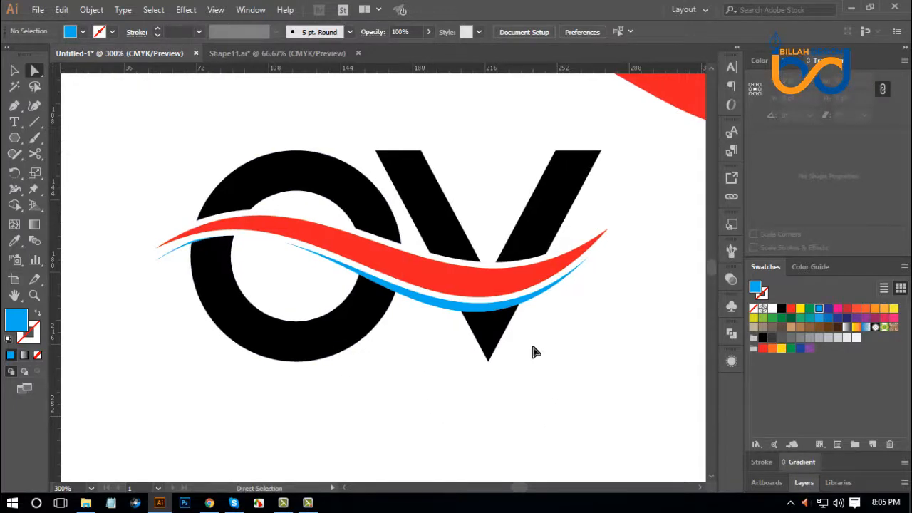
left_click(563, 258)
left_click(590, 318)
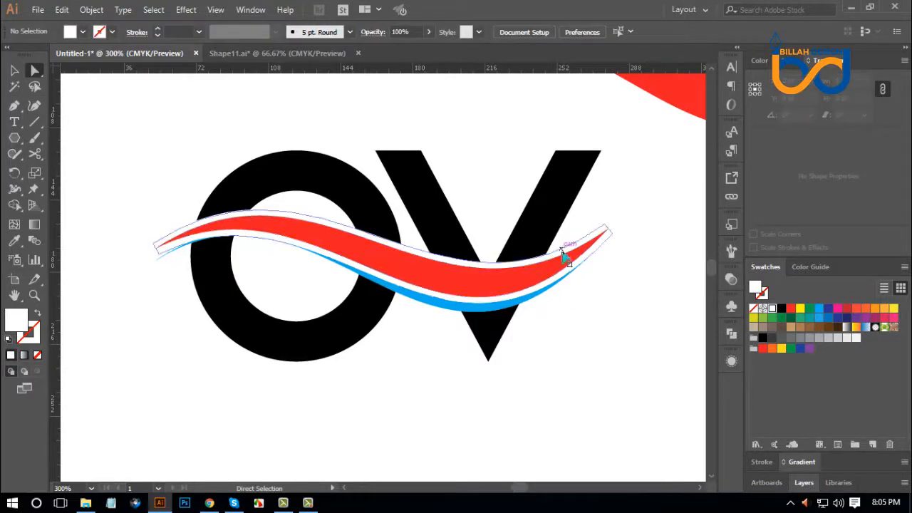
left_click(561, 252)
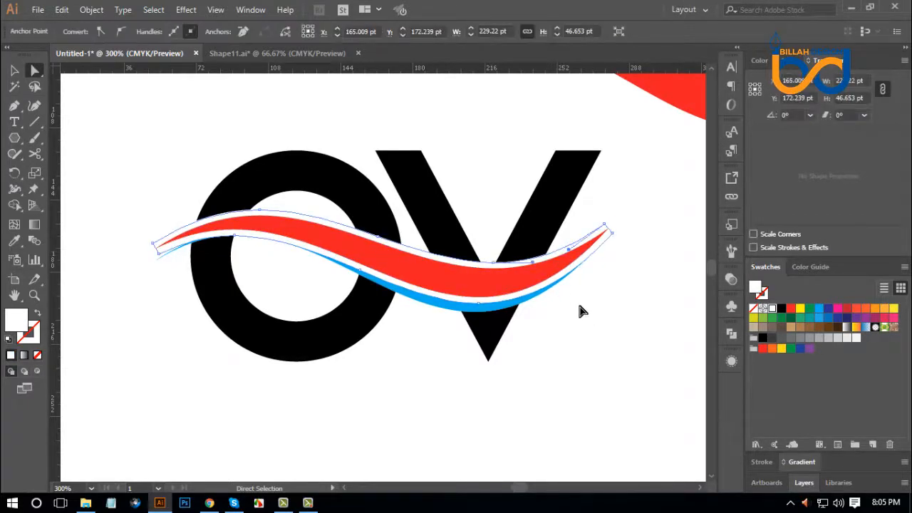
left_click(530, 305)
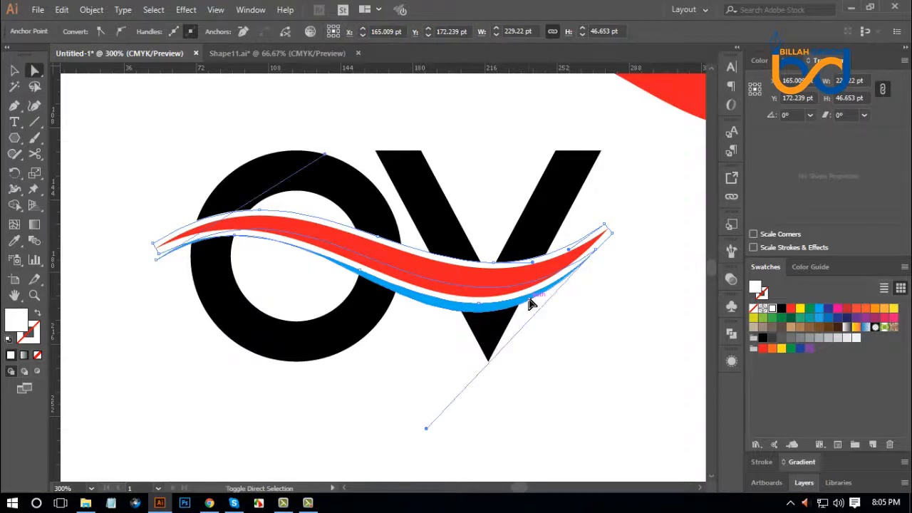
left_click(591, 329)
left_click_drag(590, 313, 570, 302)
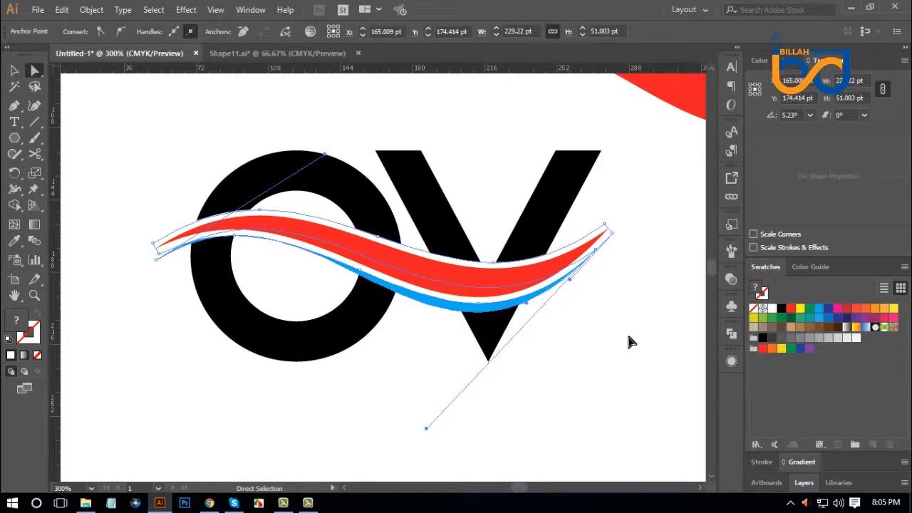
left_click(731, 334)
left_click(604, 360)
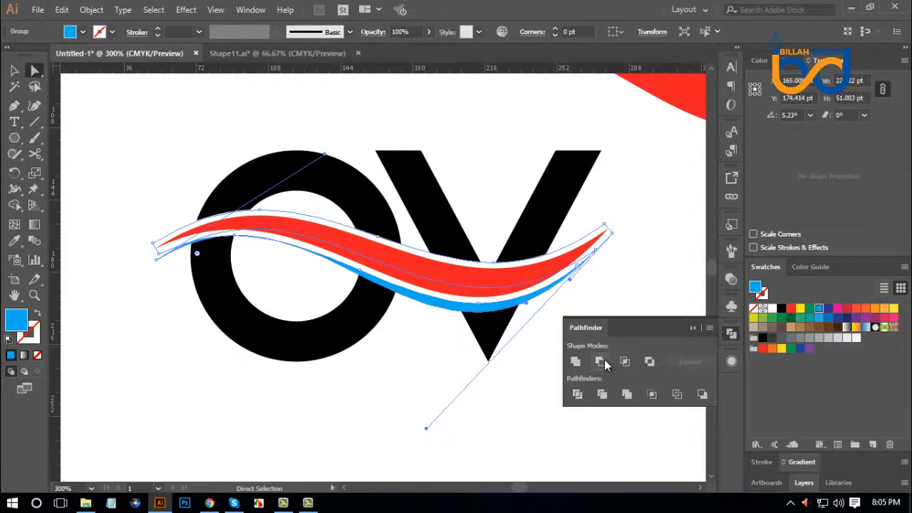
left_click(730, 333)
left_click(548, 356)
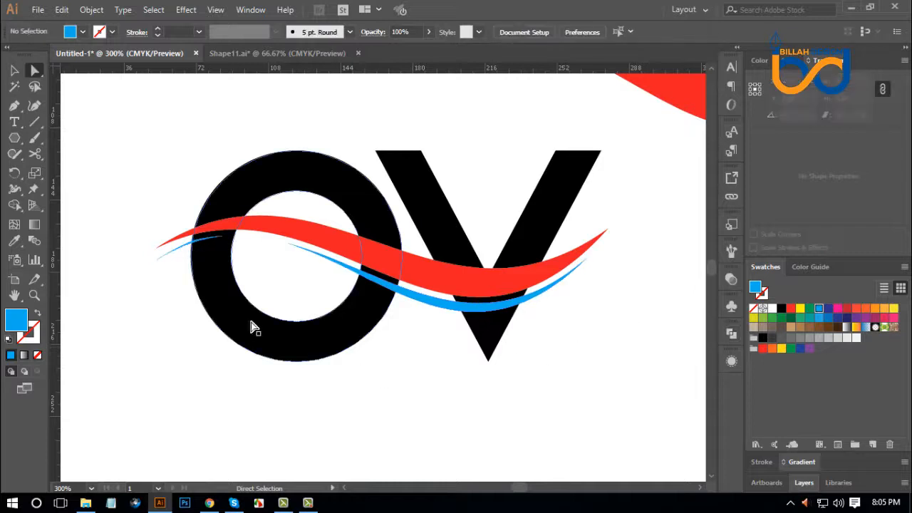
left_click(168, 259)
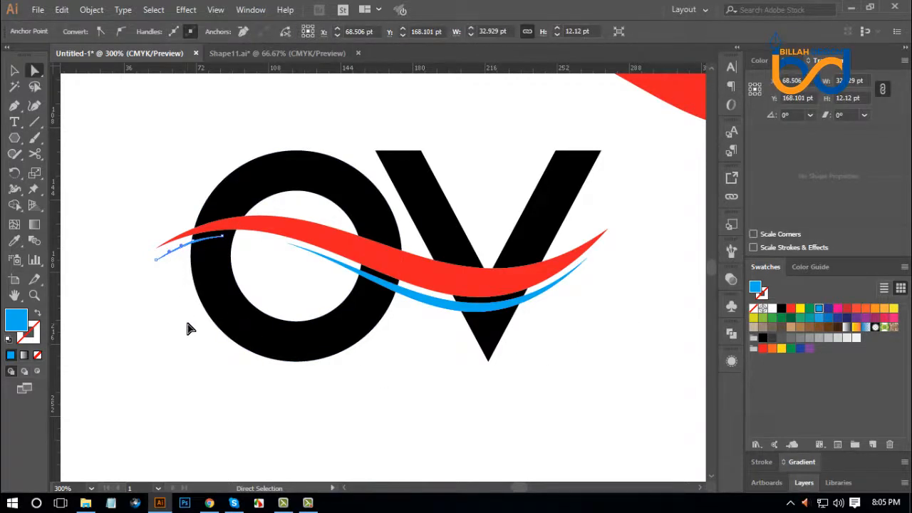
left_click(187, 328)
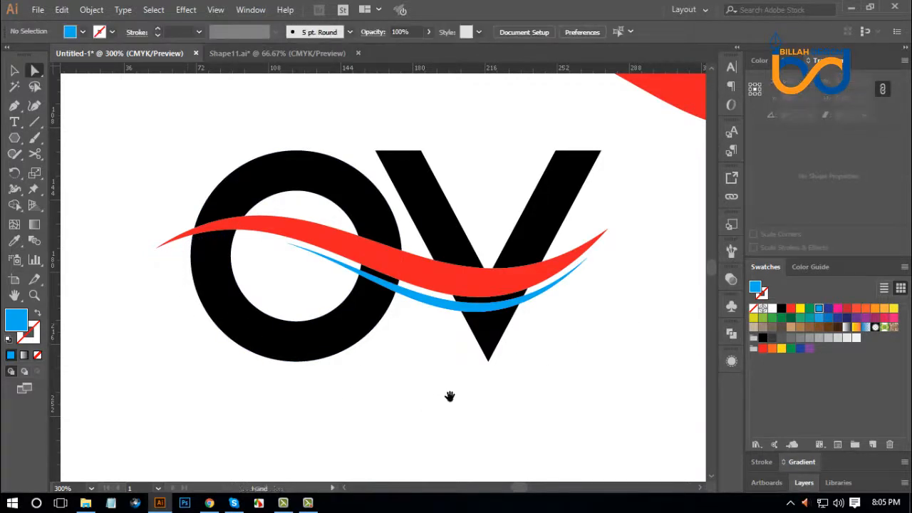
Move the spare red wave farther up and right of the logo, and place a copy of the OV logo off the artboard's left edge.
scroll(459, 399, "down", 5)
scroll(508, 369, "up", 2)
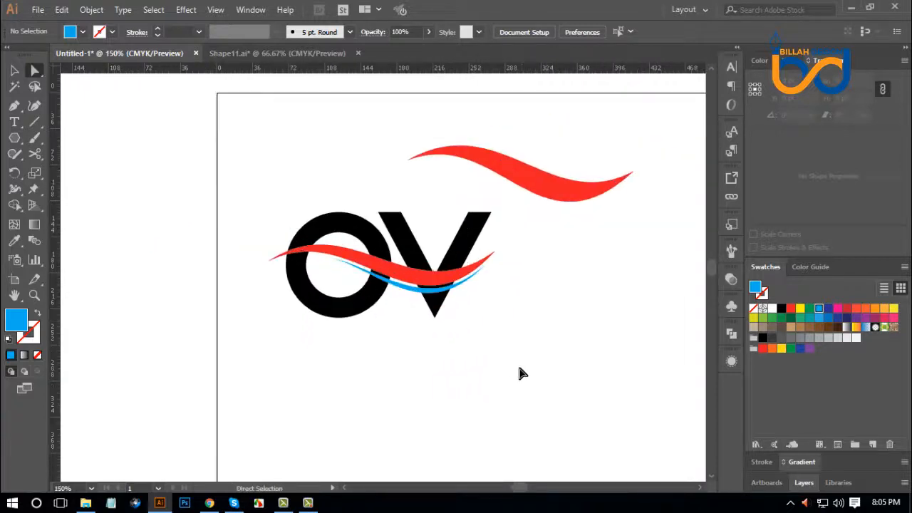
left_click(14, 70)
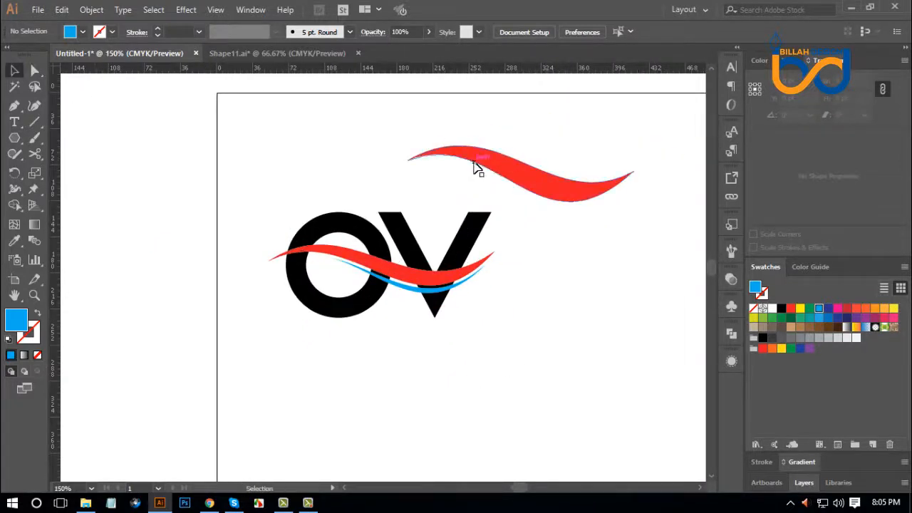
left_click_drag(478, 166, 539, 133)
left_click_drag(347, 315, 346, 317)
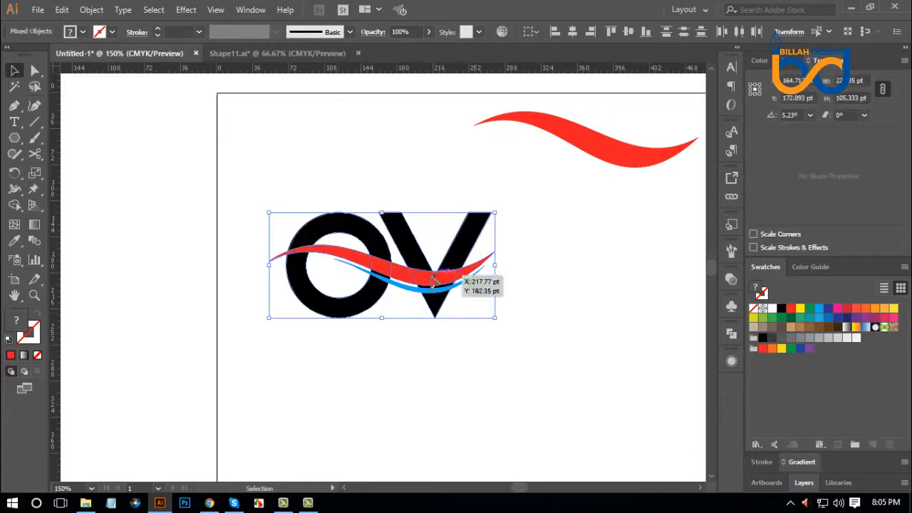
left_click_drag(458, 281, 149, 240)
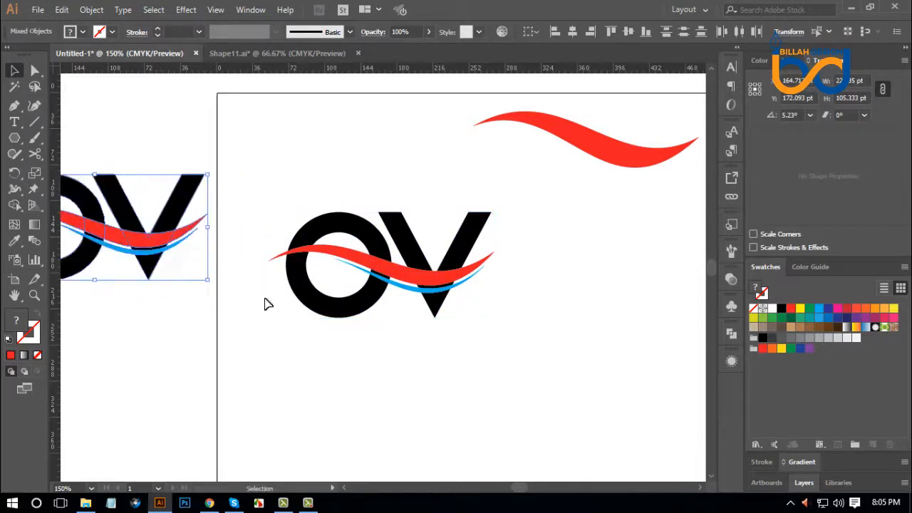
left_click(460, 361)
Switch to Chrome and examine the winning Our Velocity logo on the DesignCrowd job page as a reference.
left_click_drag(471, 361, 491, 363)
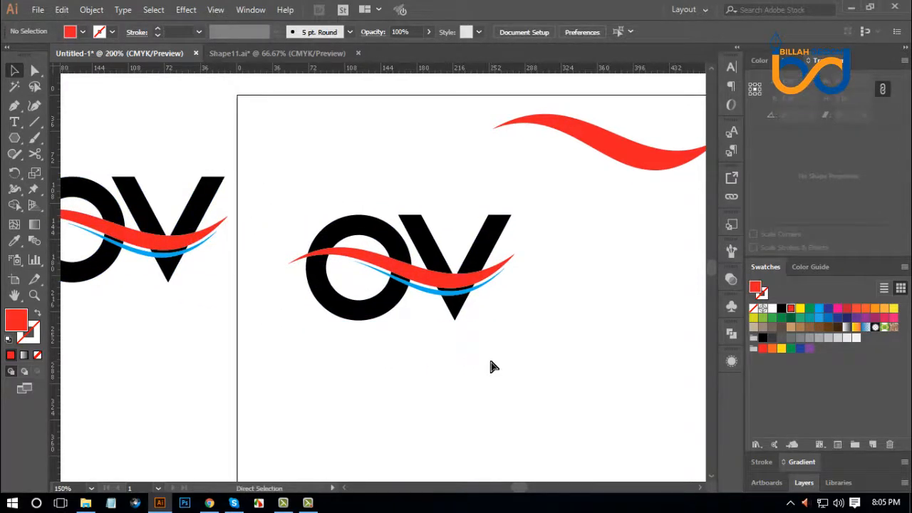
key("ctrl+equal")
key("ctrl+equal")
left_click_drag(596, 392, 547, 388)
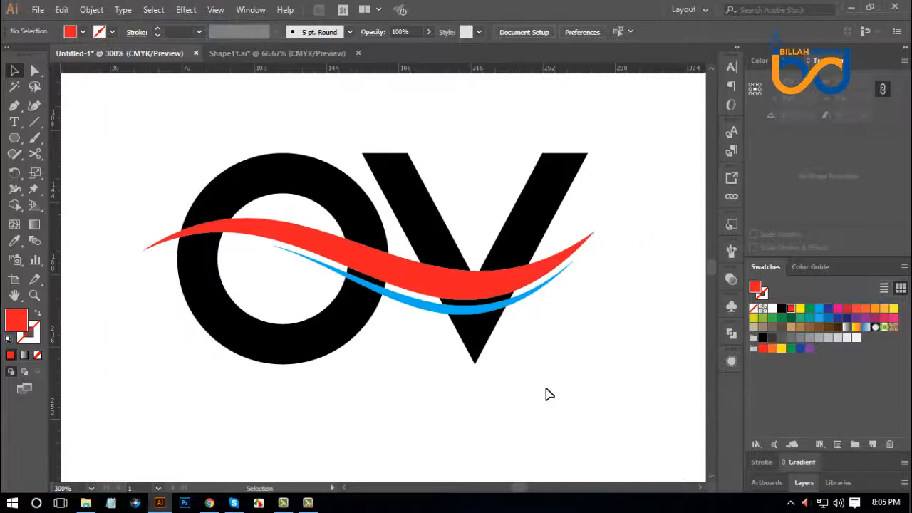
left_click(208, 503)
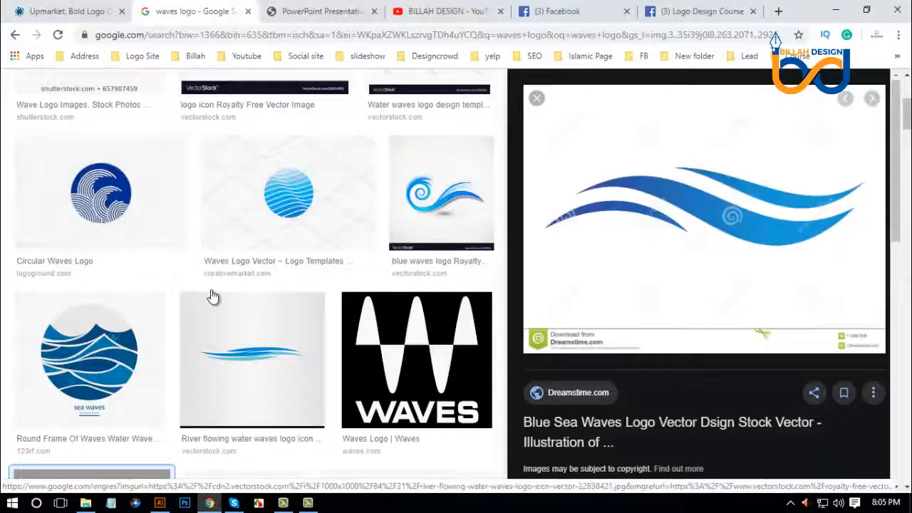
left_click(97, 16)
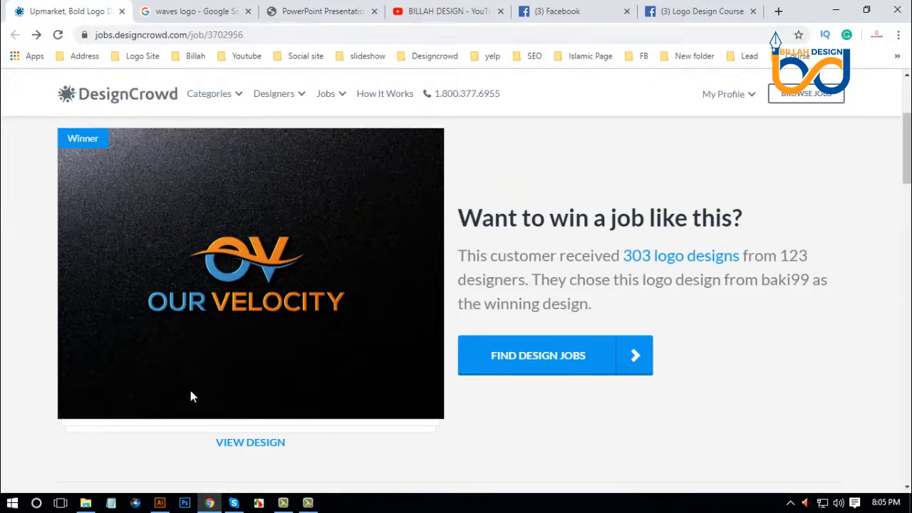
Switch to Illustrator and remove the black slivers of the O and V between the red and blue waves with Shape Builder.
left_click(159, 503)
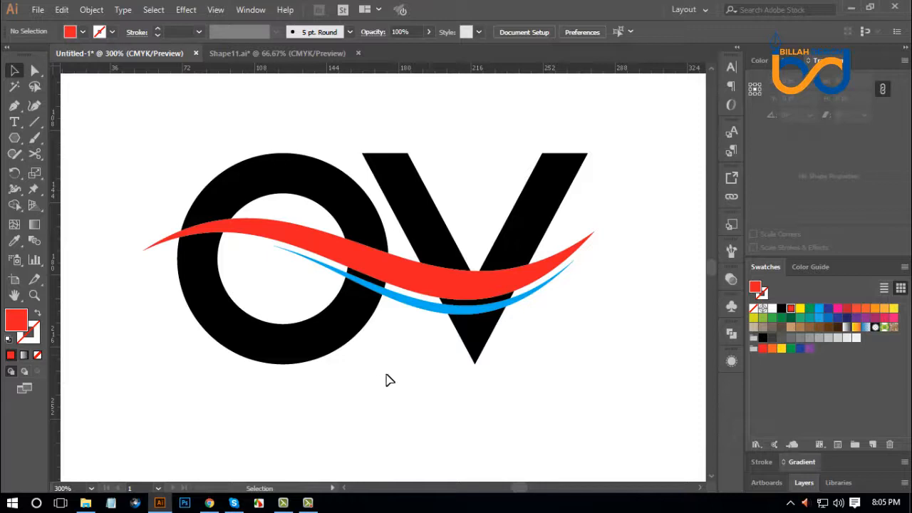
left_click_drag(330, 387, 506, 246)
key("ctrl+plus")
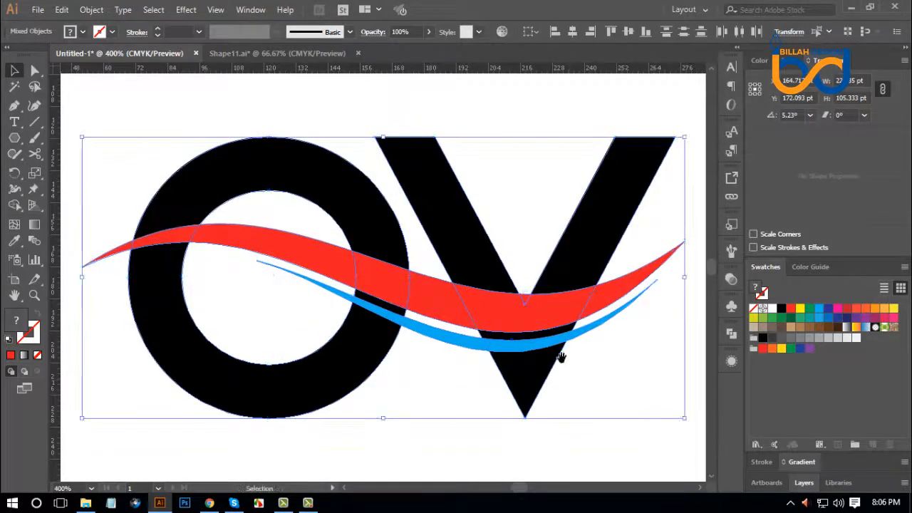
left_click_drag(562, 358, 545, 325)
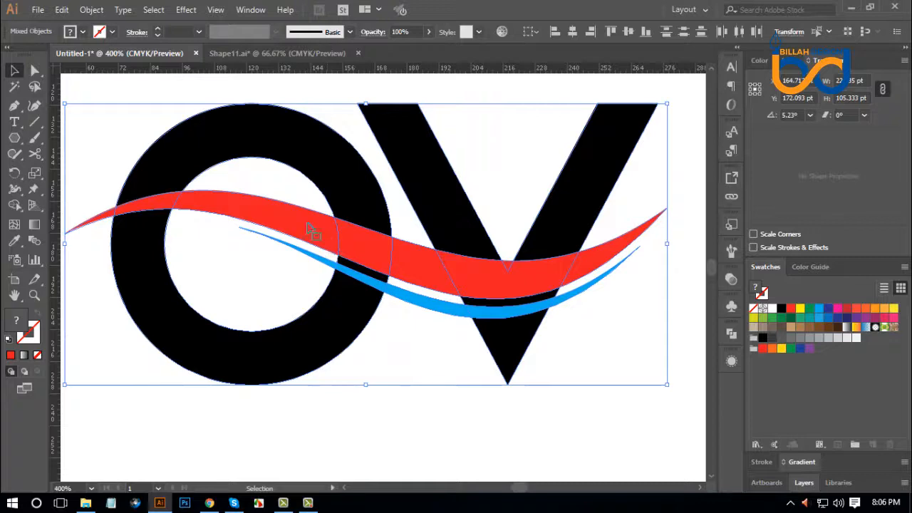
left_click(14, 205)
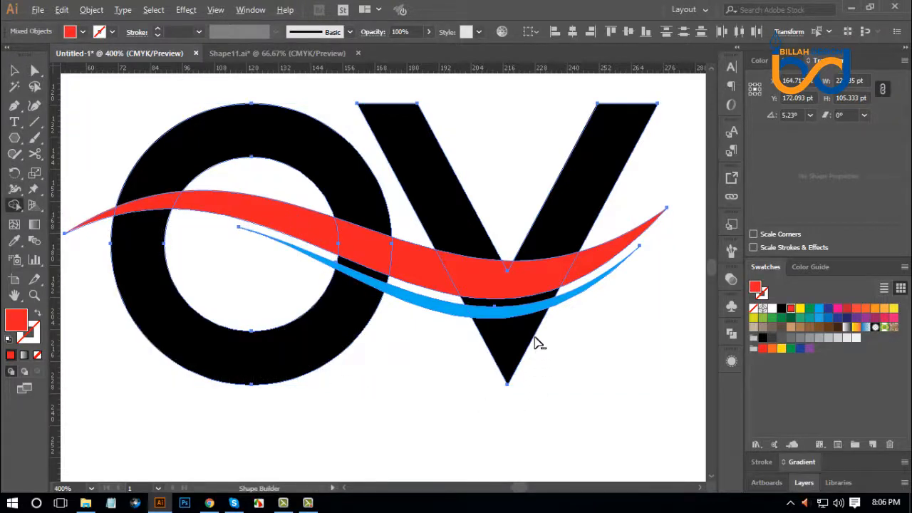
left_click(518, 303)
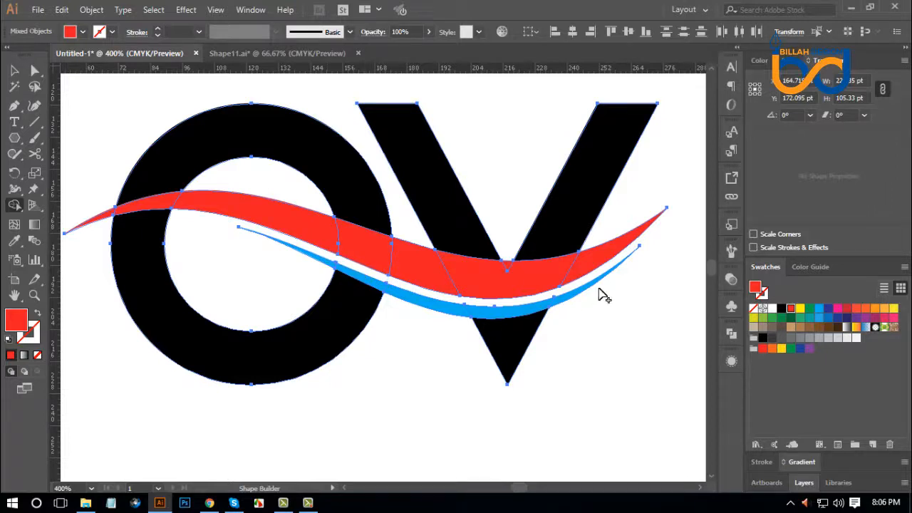
left_click(35, 69)
left_click(268, 298)
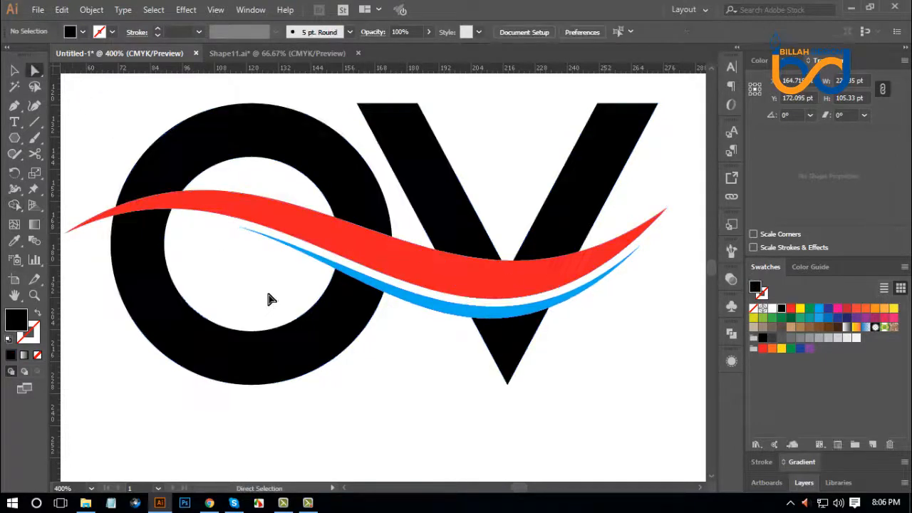
Offset the red wave's path by 3 pt with miter joins.
scroll(268, 298, "left", 2)
left_click(299, 223)
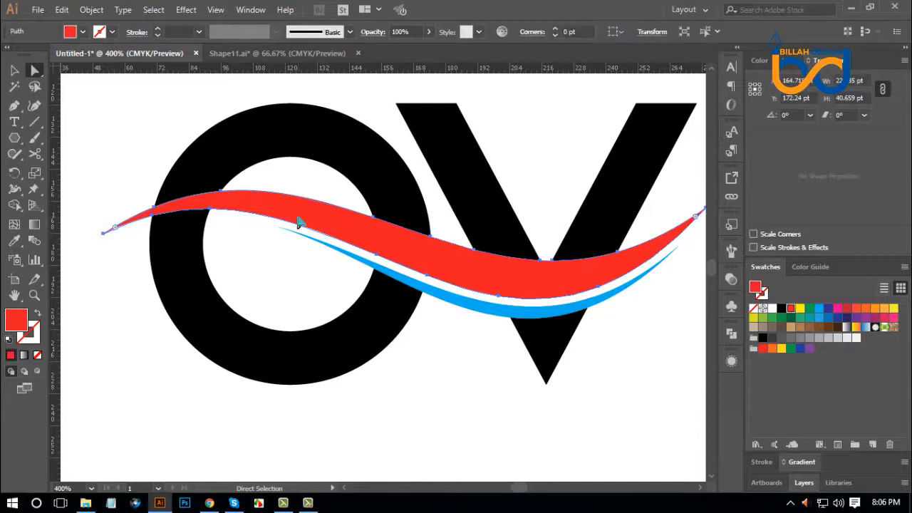
left_click(91, 9)
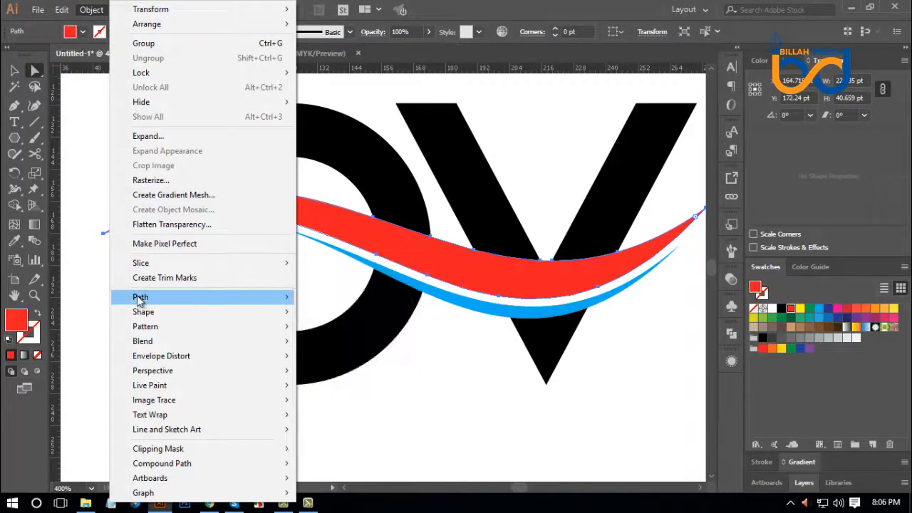
mouse_move(143, 297)
left_click(368, 344)
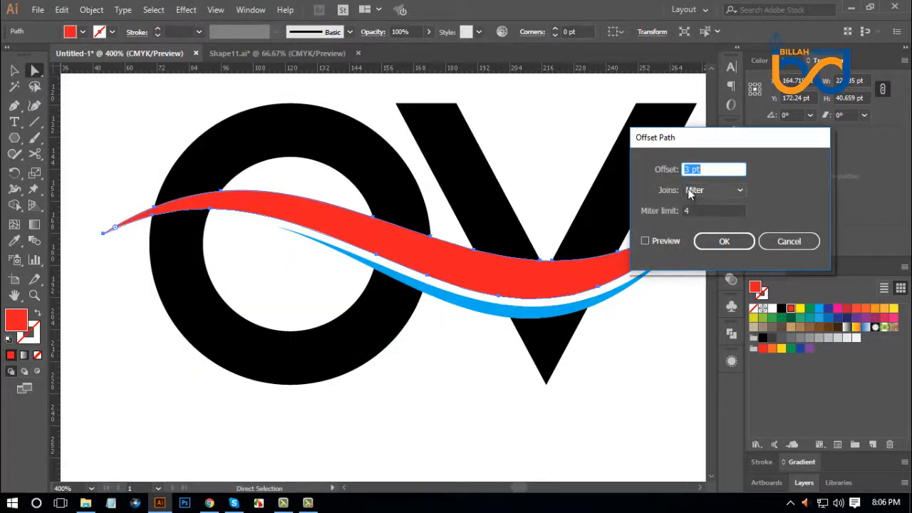
left_click(724, 242)
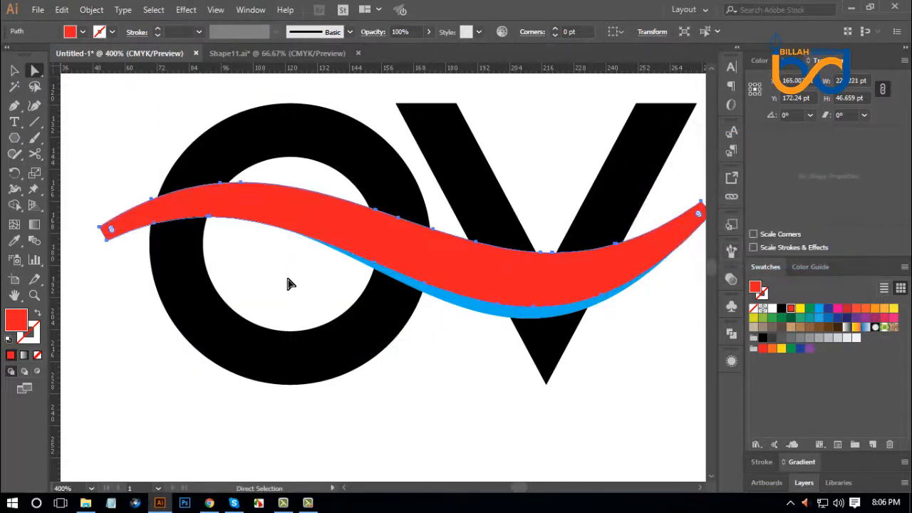
Use Shape Builder to cut out the strip under the wave's original lower edge where it crosses the O's left side.
left_click_drag(139, 155, 264, 283)
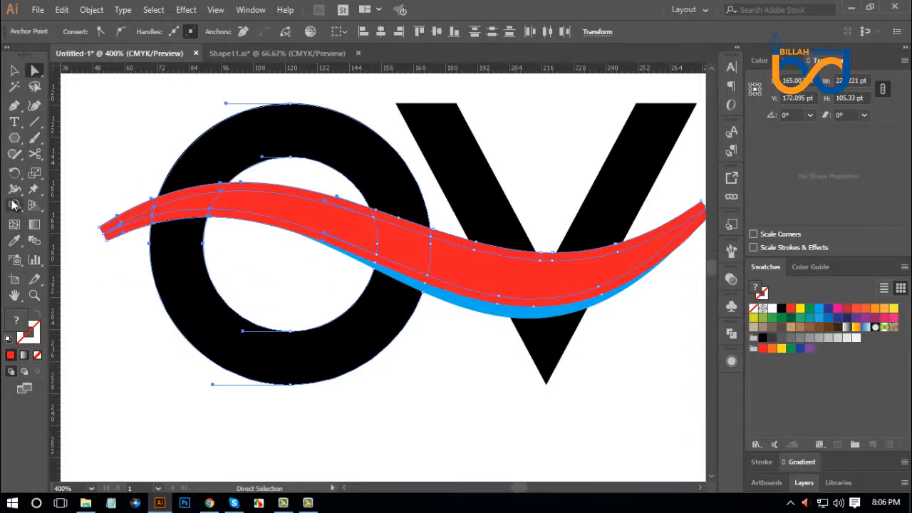
left_click(14, 206)
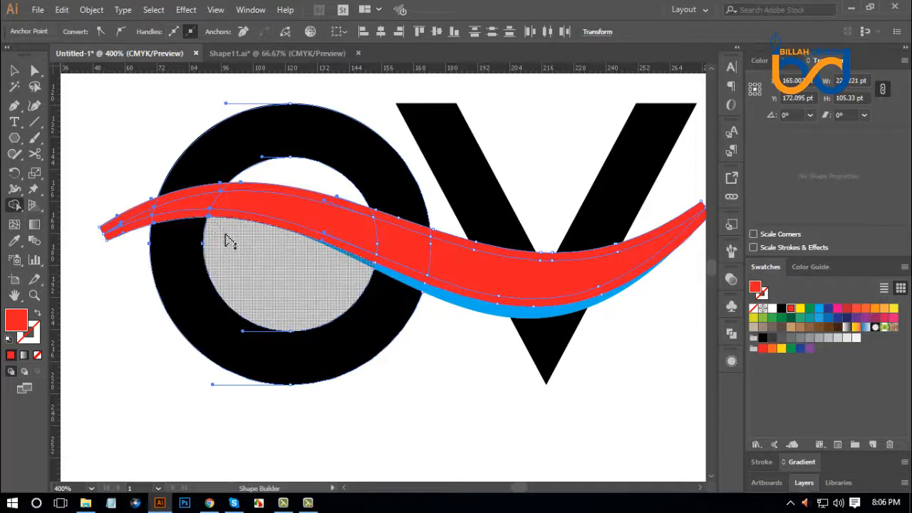
left_click(202, 219, "alt")
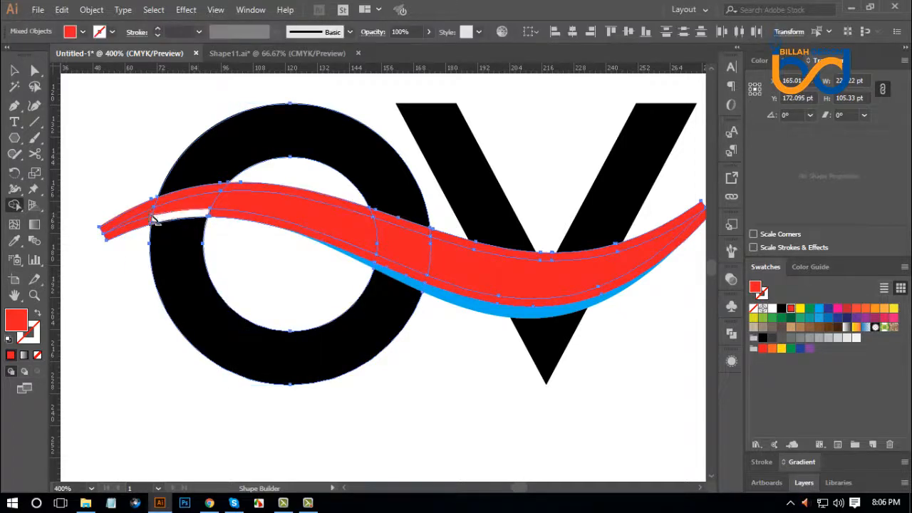
left_click(35, 71)
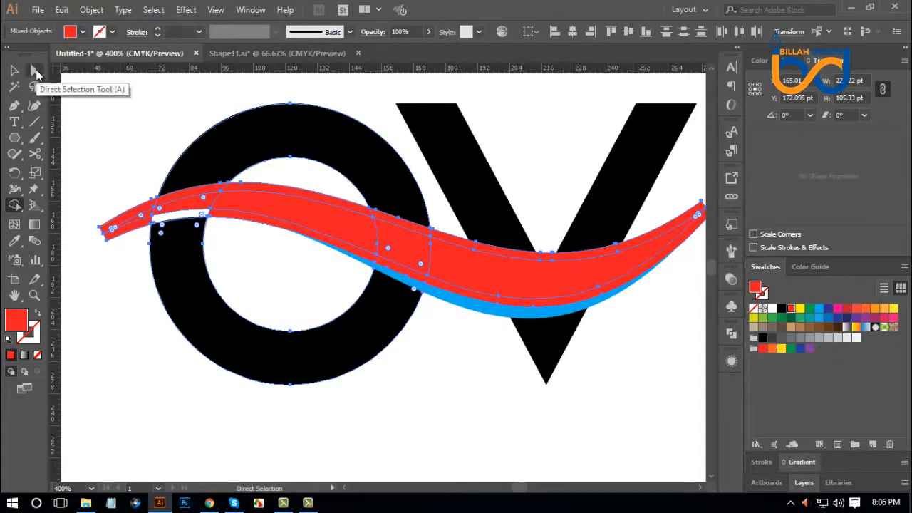
left_click(82, 114)
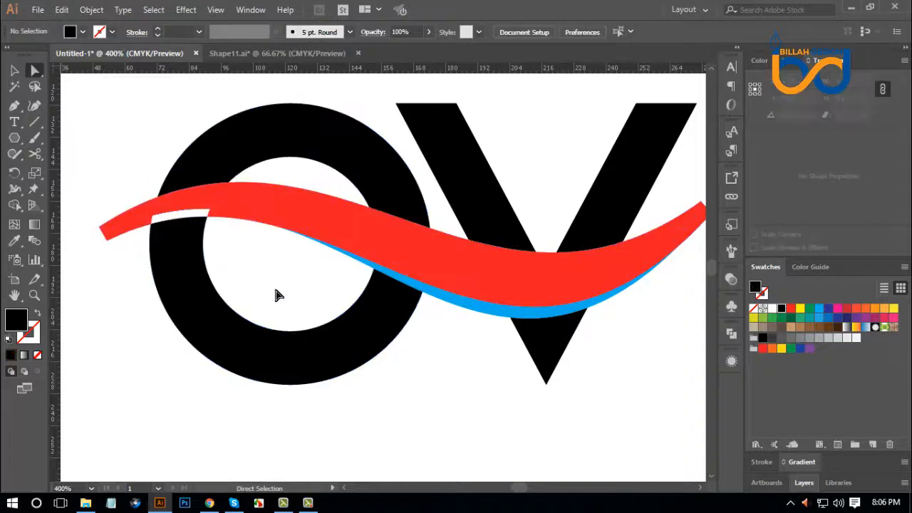
key("space")
left_click_drag(605, 370, 596, 379)
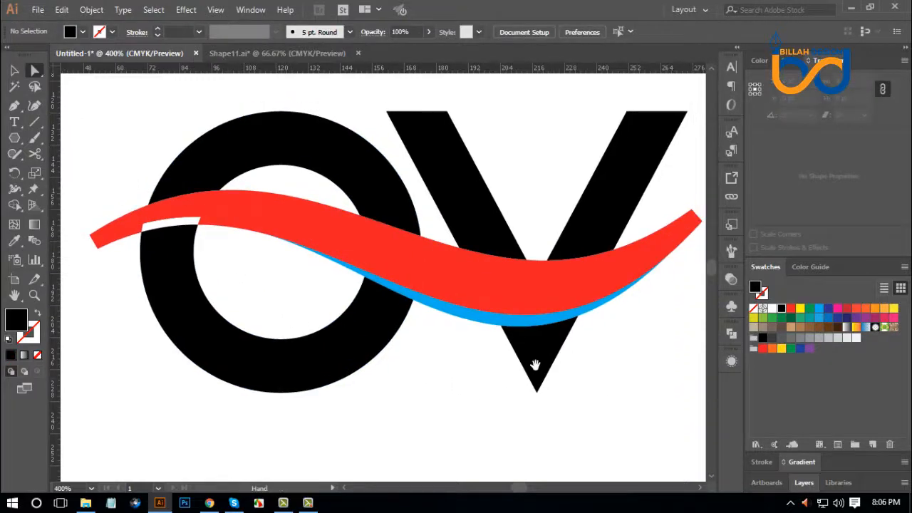
Check the reference logo in Chrome, return to Illustrator, and place a copy of the OV logo directly below the original.
left_click(209, 503)
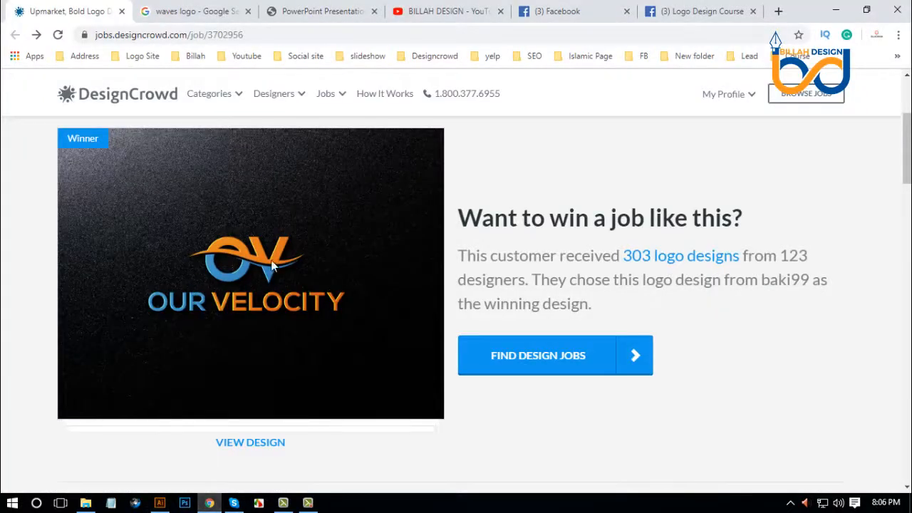
left_click(159, 503)
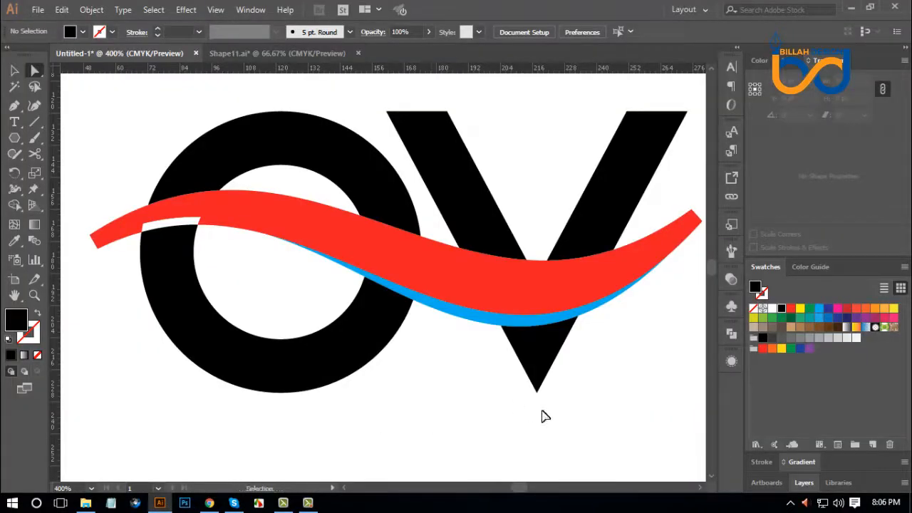
key("ctrl+minus")
key("ctrl+minus")
key("ctrl+minus")
left_click(14, 70)
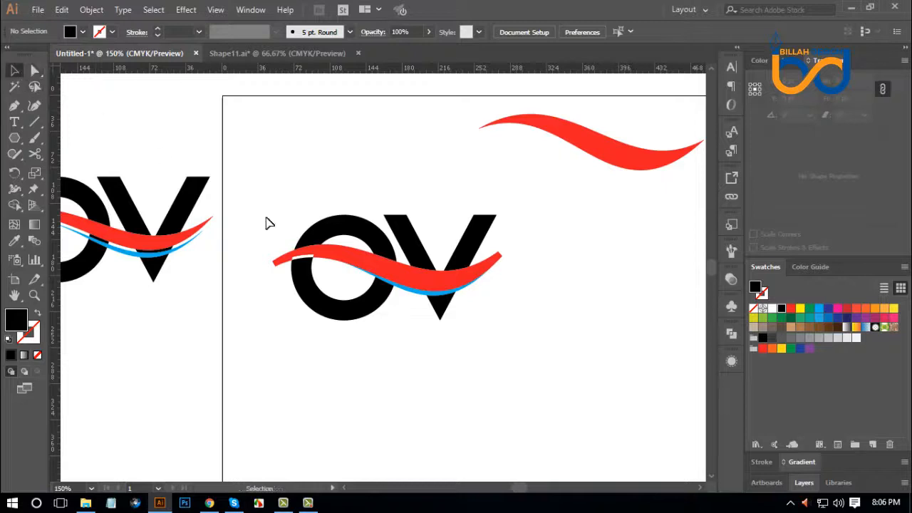
left_click_drag(265, 190, 530, 363)
left_click_drag(462, 267, 463, 406)
Delete the thick offset red wave from the upper OV logo.
left_click(563, 352)
left_click_drag(502, 263, 529, 318)
key("Delete")
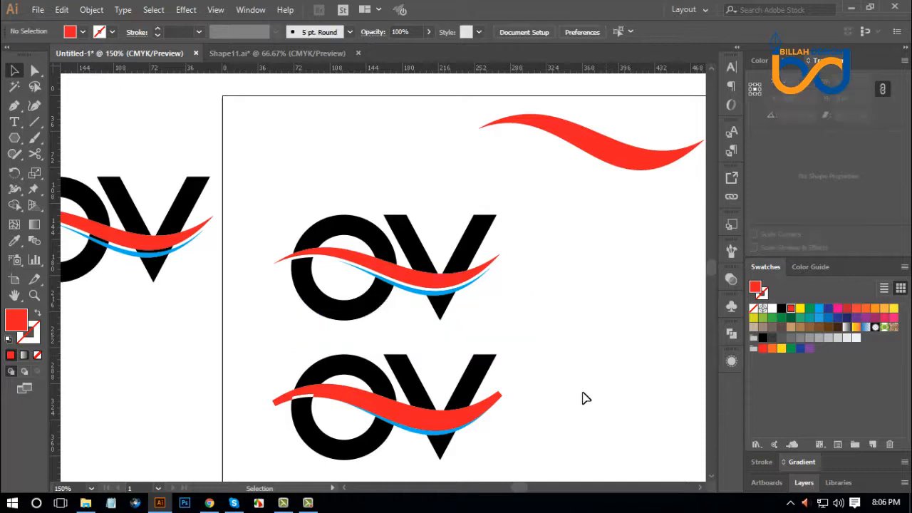
Use Shape Builder to cut out the strips above the wave over the O's right side and both V arms in the lower logo.
left_click_drag(582, 399, 590, 299)
key("ctrl+equal")
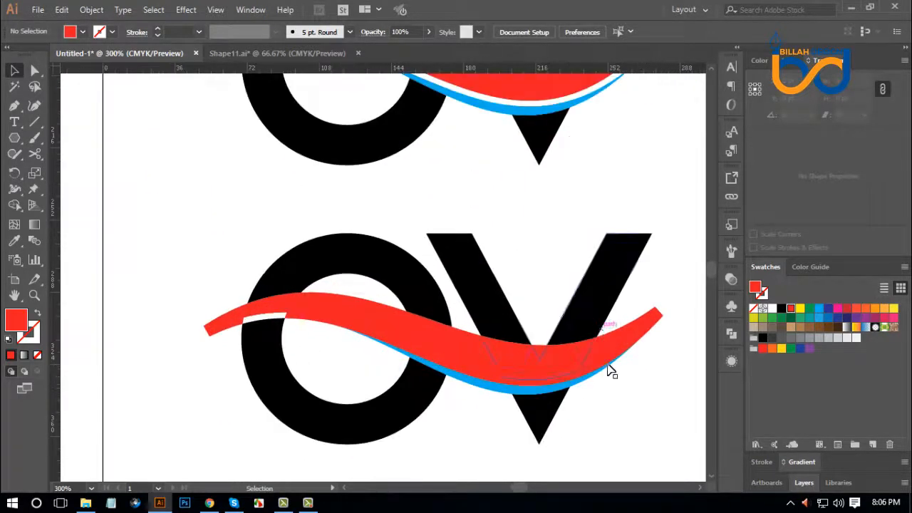
key("v")
left_click(423, 280)
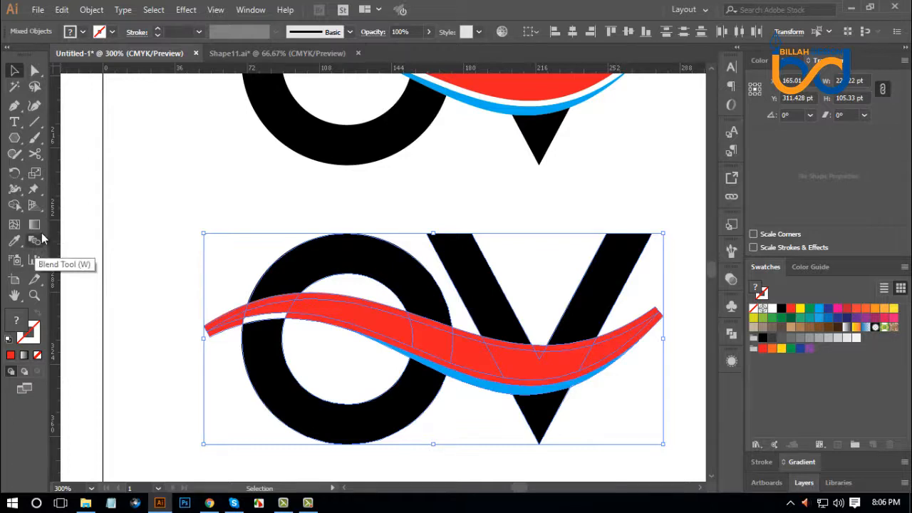
left_click(15, 205)
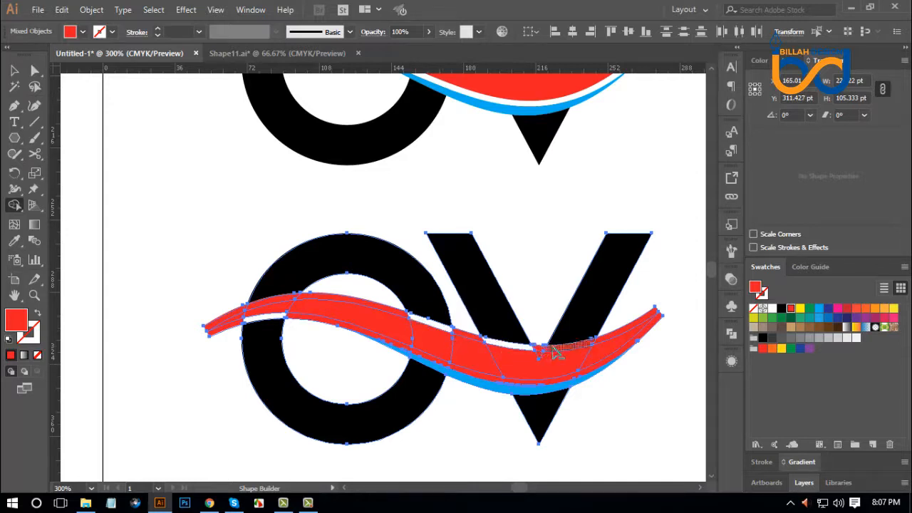
left_click(34, 70)
left_click(200, 203)
Delete the thick offset red wave from the lower OV logo.
left_click(357, 304)
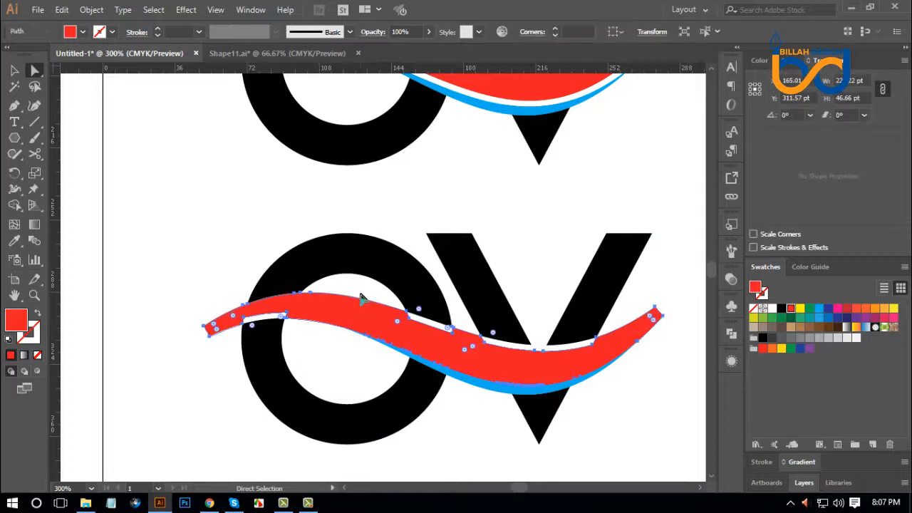
key("Delete")
key("space")
left_click_drag(463, 452, 467, 437)
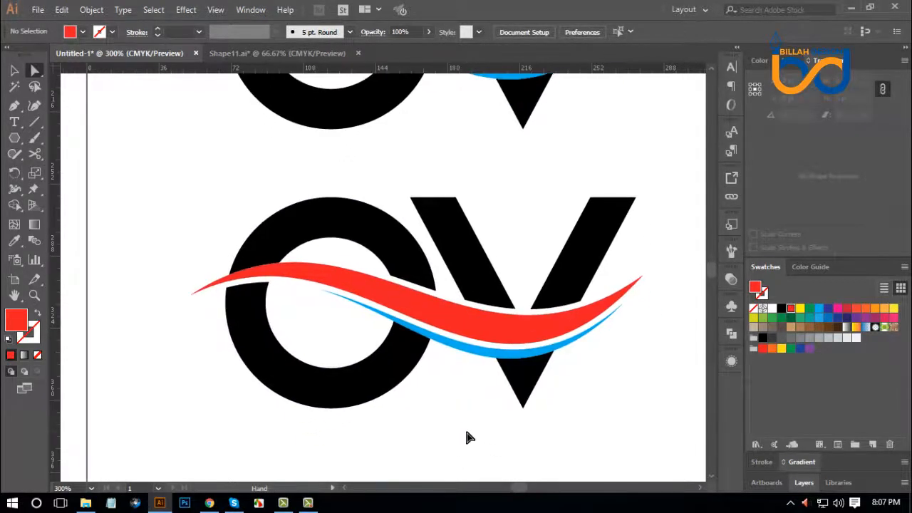
key("ctrl+minus")
key("ctrl+minus")
left_click_drag(548, 292, 554, 301)
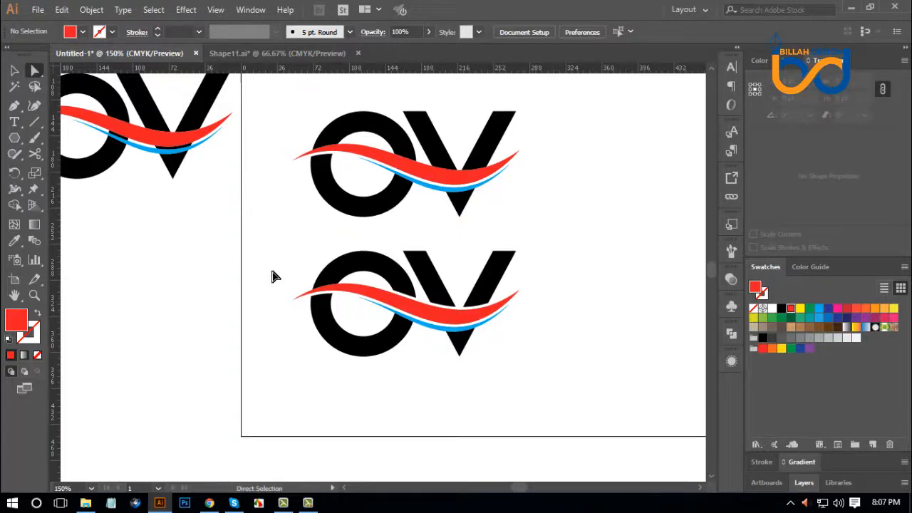
Check the reference logo in Chrome, return to Illustrator, and merge all shapes of the upper OV logo with Pathfinder Unite.
left_click(209, 503)
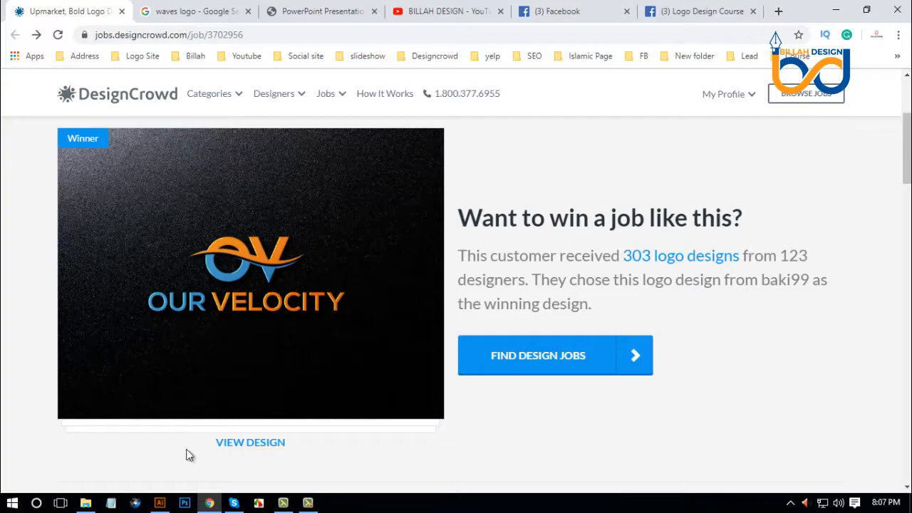
left_click(160, 502)
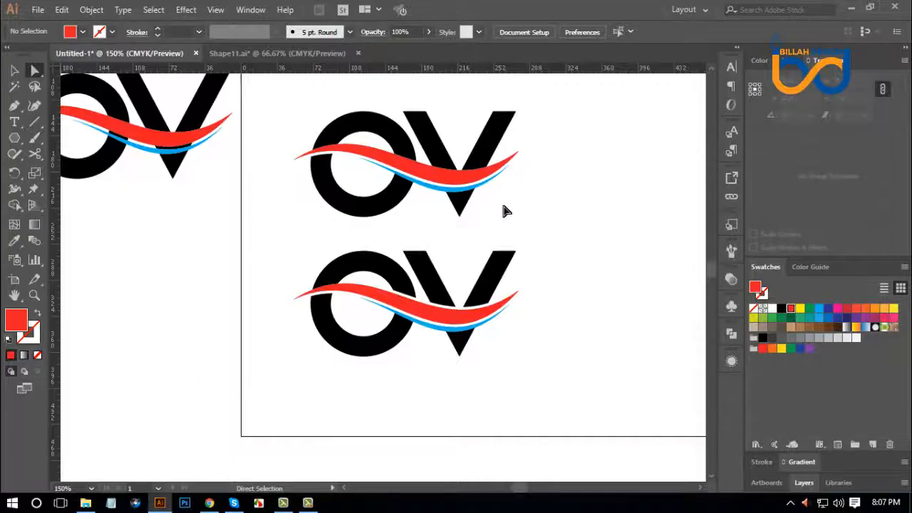
left_click_drag(542, 188, 560, 238)
left_click_drag(333, 141, 569, 259)
left_click(567, 230)
left_click_drag(571, 140, 335, 268)
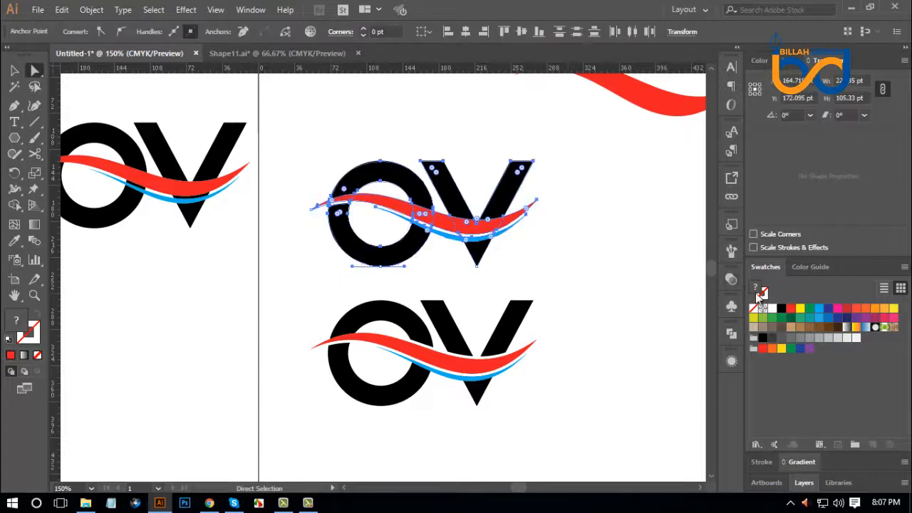
left_click(731, 334)
left_click(575, 363)
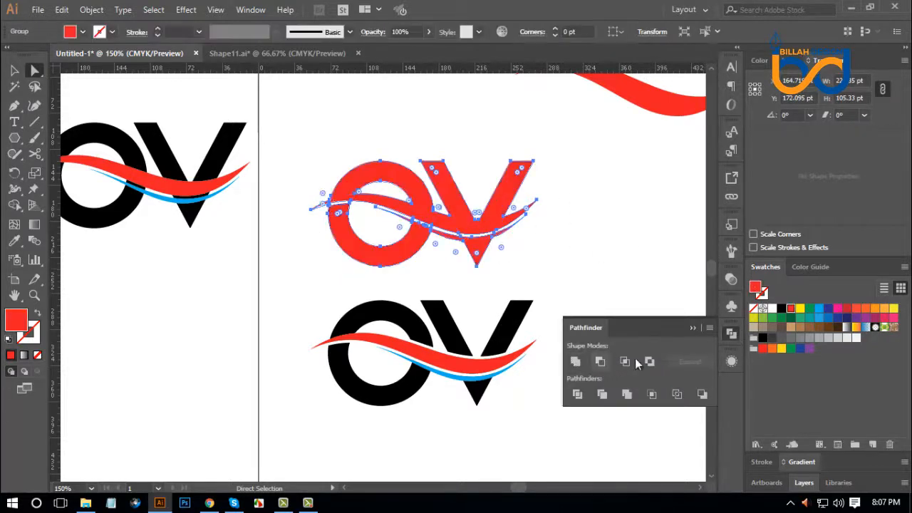
left_click(730, 334)
left_click(549, 416)
Merge the letters and both waves of the lower OV logo into one shape group with Pathfinder Unite.
left_click_drag(549, 416, 545, 377)
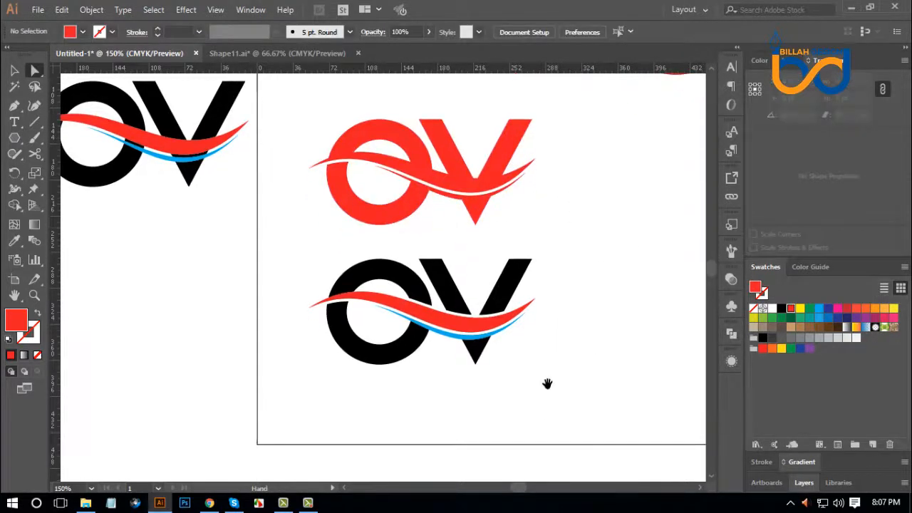
left_click_drag(298, 393, 563, 262)
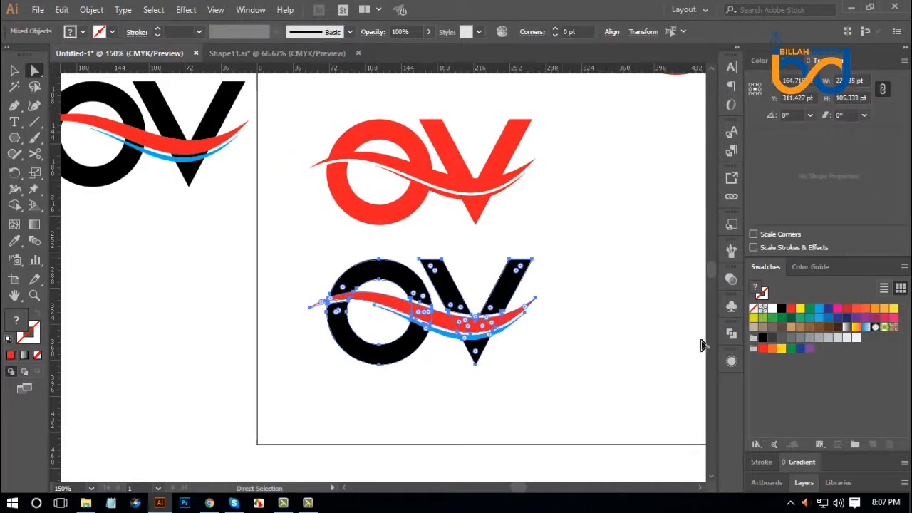
left_click(731, 334)
left_click(575, 361)
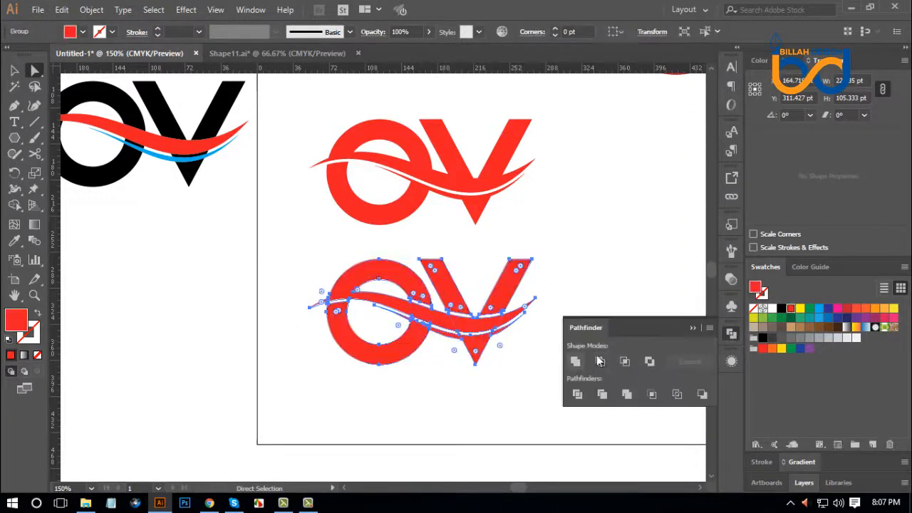
left_click(730, 332)
left_click(639, 335)
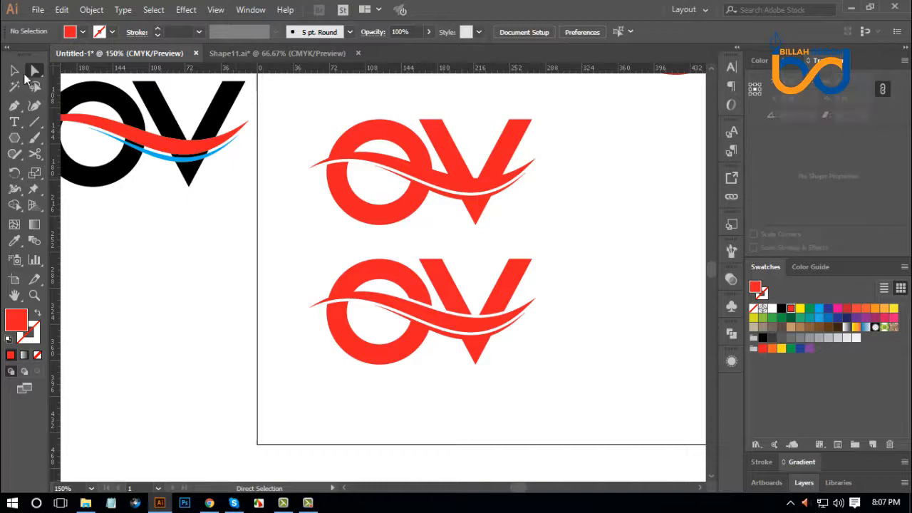
key("ctrl+minus")
key("ctrl+minus")
key("ctrl+minus")
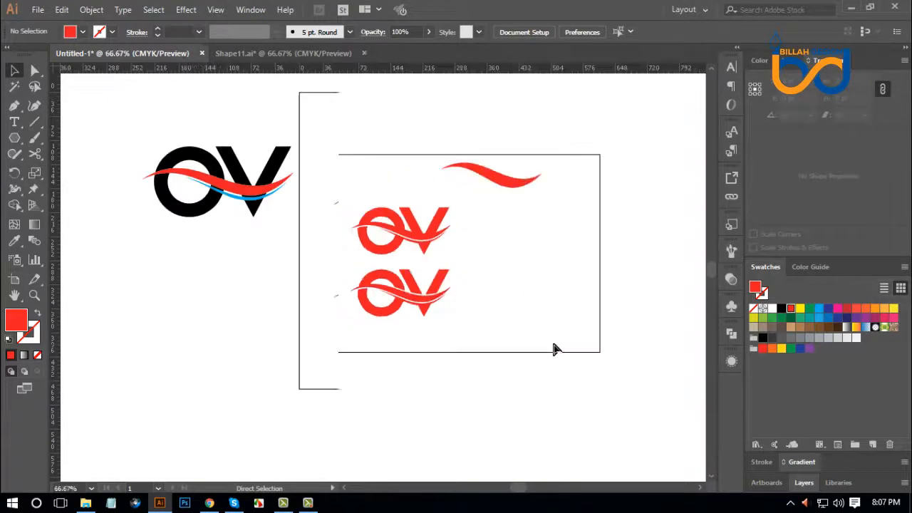
Delete the original black OV artwork beside the artboard and the spare red wave above the logos.
key("ctrl+equal")
key("ctrl+equal")
key("ctrl+equal")
left_click_drag(606, 253, 641, 296)
left_click_drag(122, 260, 240, 144)
key("Delete")
left_click_drag(640, 186, 519, 260)
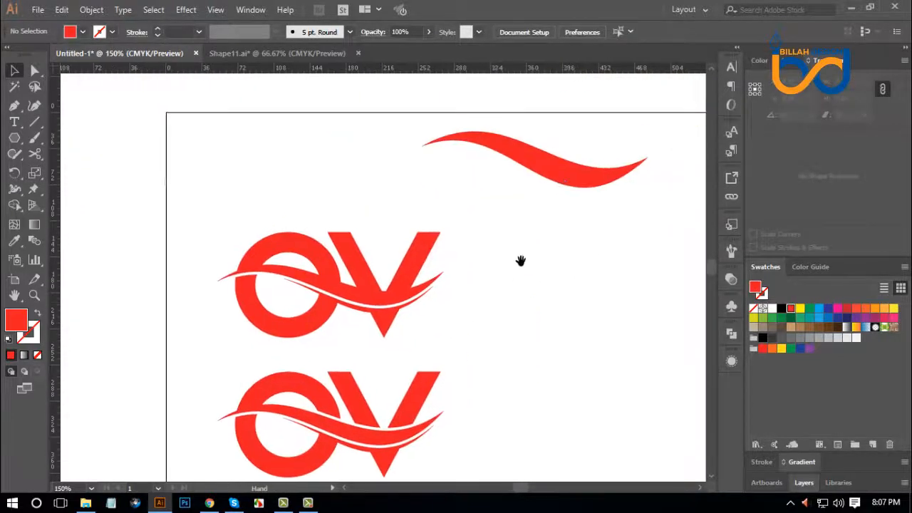
left_click(609, 187)
key("Delete")
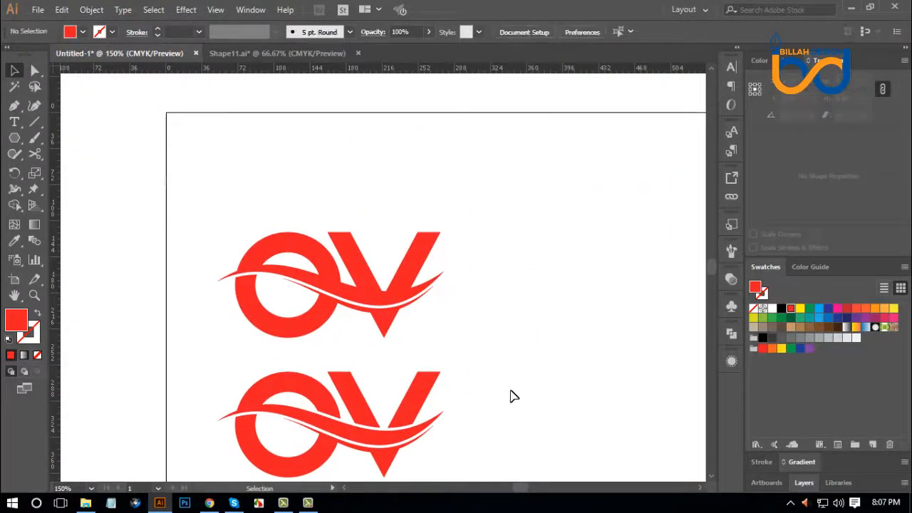
Switch to Chrome, find the customer's Colors section of the DesignCrowd job, and copy a screenshot of swatches 0692cd, 0355a3 and fdfdfd.
left_click_drag(510, 394, 506, 338)
left_click(208, 503)
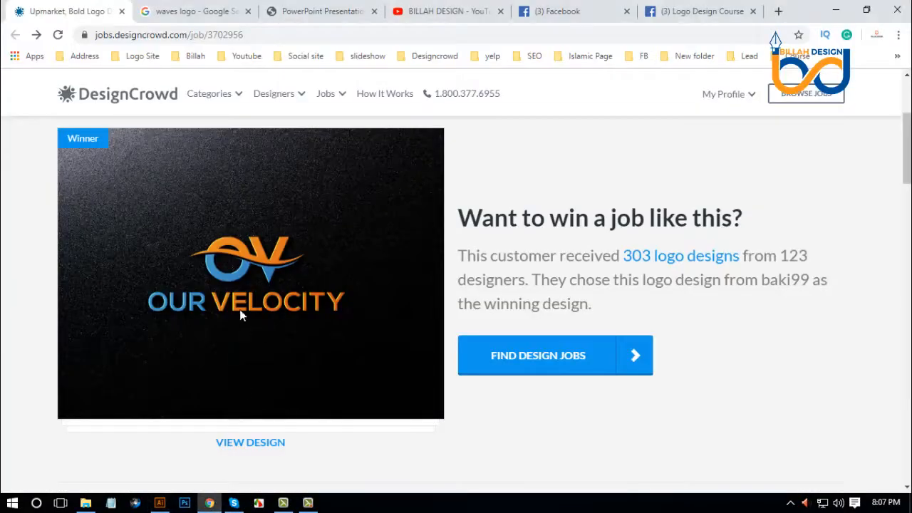
scroll(128, 235, "down", 4)
scroll(125, 237, "down", 10)
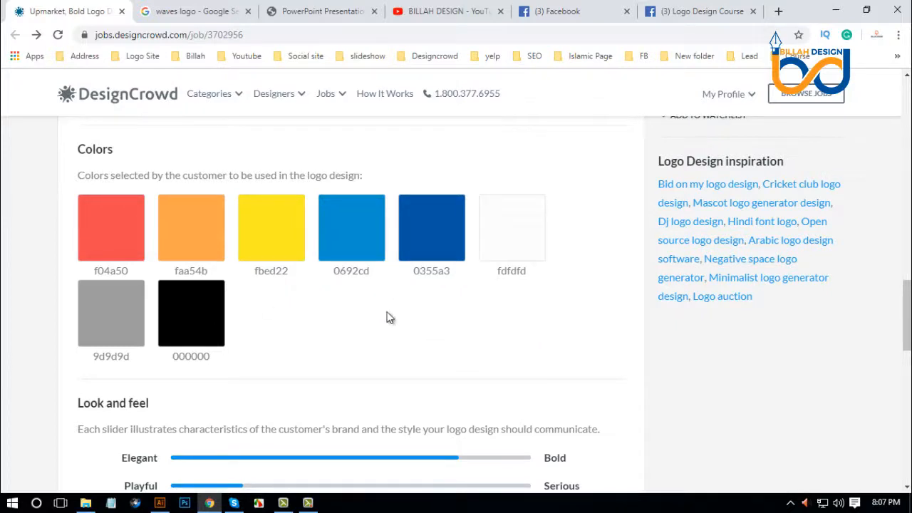
left_click(435, 306)
key("Print")
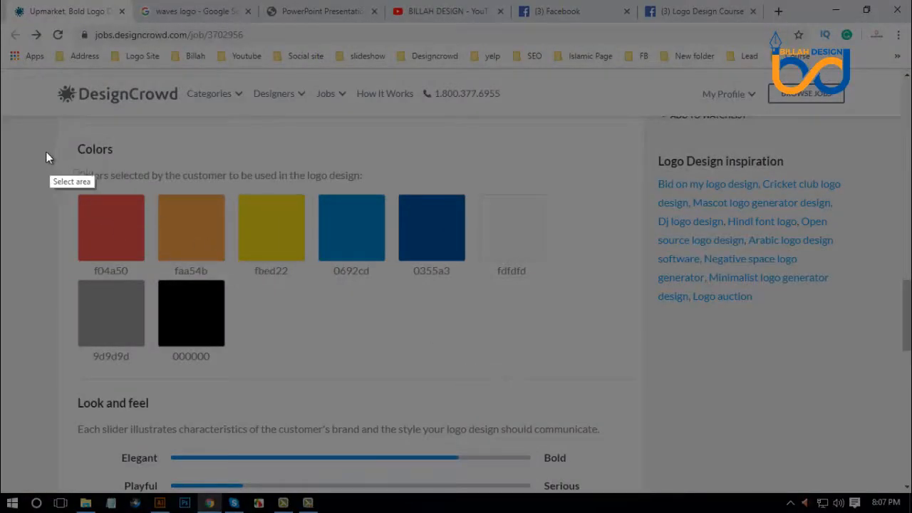
left_click_drag(292, 151, 538, 310)
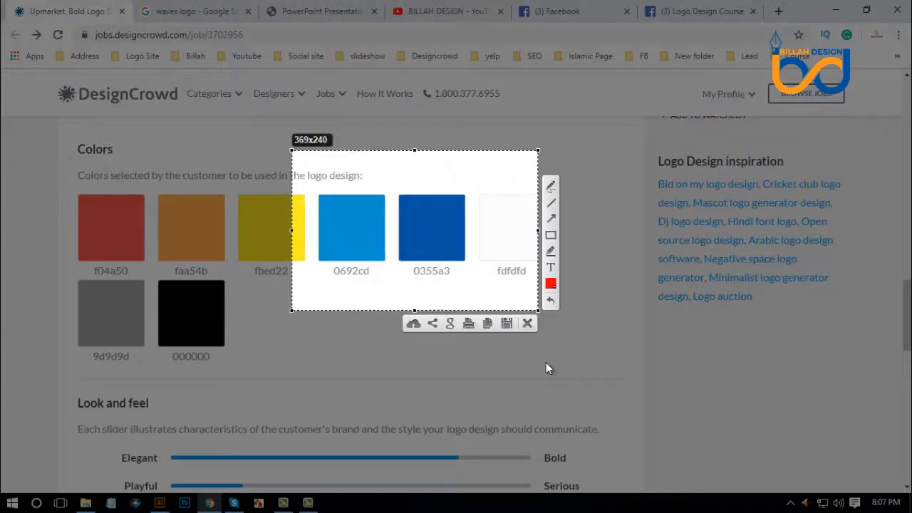
left_click(487, 324)
Switch to Illustrator, paste the swatch screenshot, shrink it to about 152 pt high, and place it beside the upper OV logo.
left_click(160, 503)
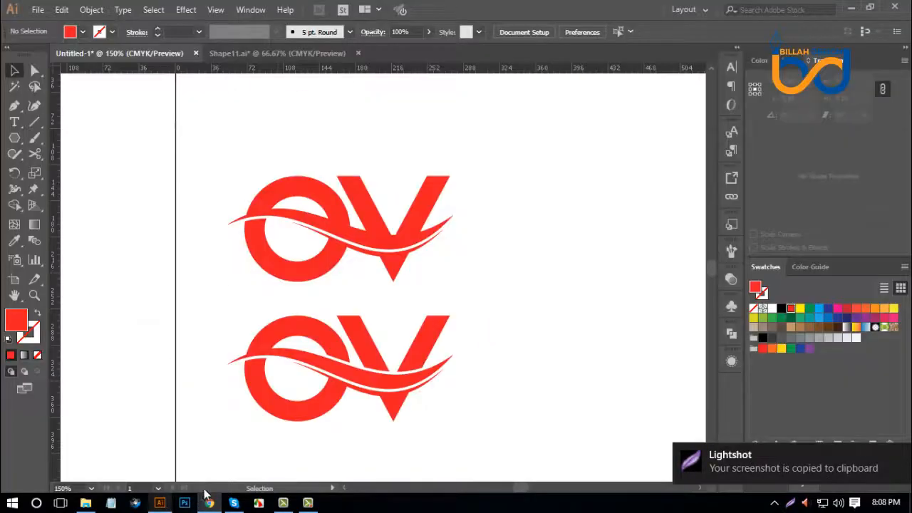
key("ctrl+v")
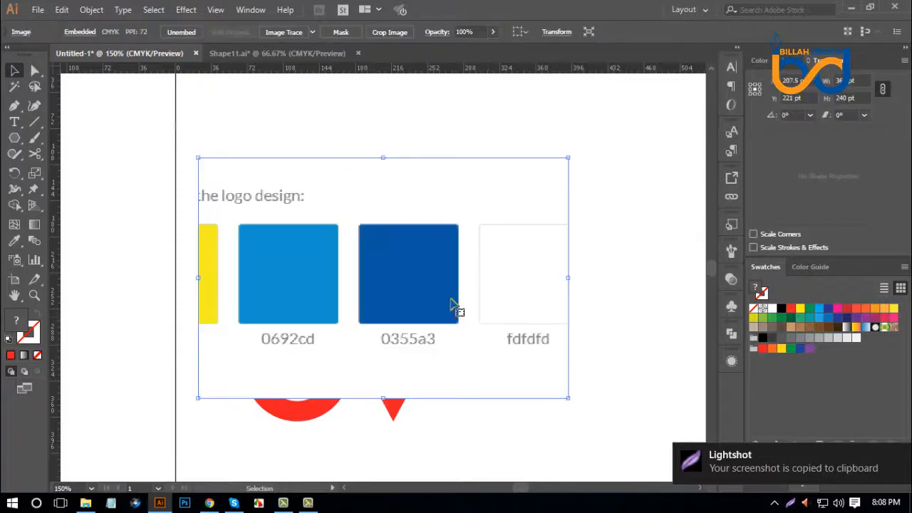
left_click_drag(452, 305, 513, 212)
left_click_drag(529, 141, 534, 179)
left_click_drag(531, 267, 601, 205)
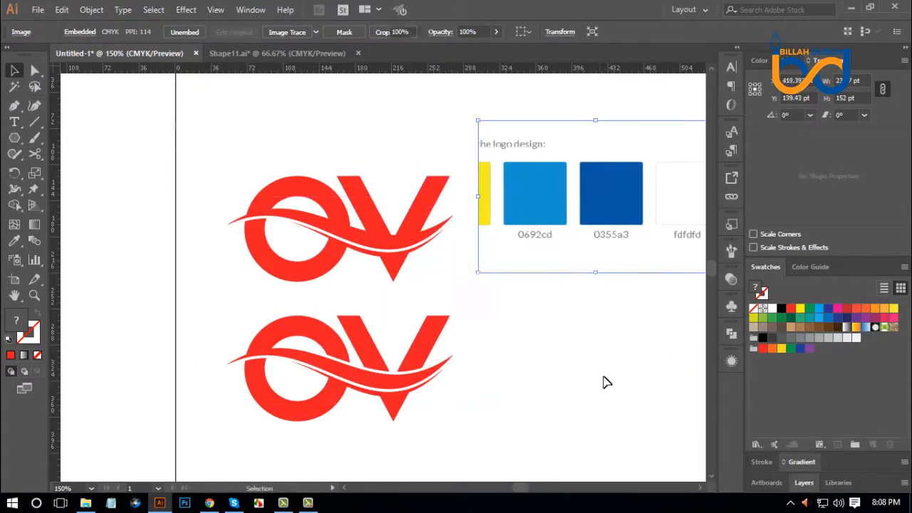
left_click(604, 381)
key("space")
left_click_drag(626, 351, 547, 345)
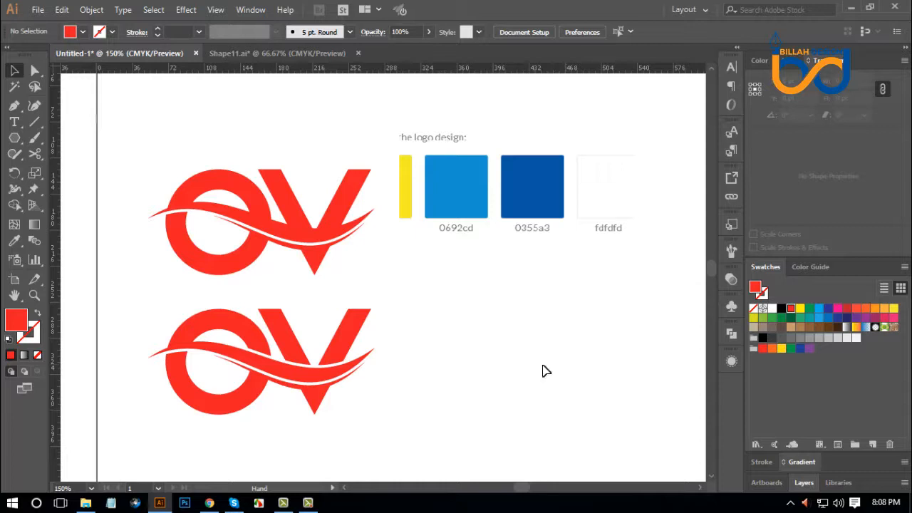
Fill the whole upper OV logo with the dark blue 0355a3 sampled from the swatch image.
left_click(321, 249)
key("i")
left_click(509, 206)
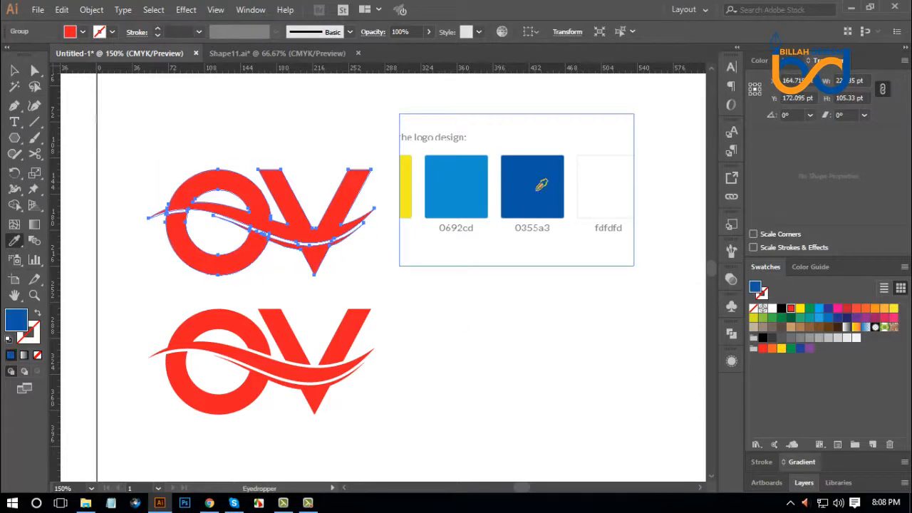
Recolor only the part of the upper logo below the wave gap with the light blue 0692cd from the swatch image.
left_click(34, 72)
left_click(224, 199)
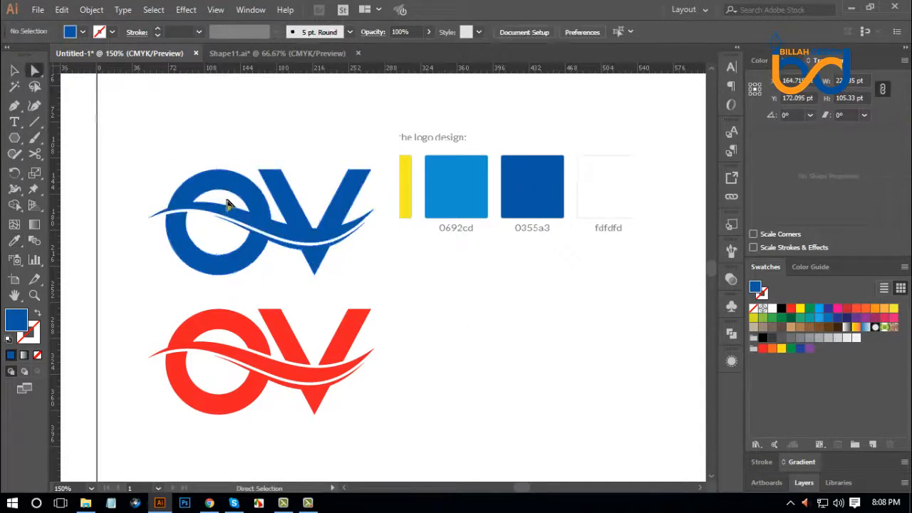
left_click(250, 249)
left_click(14, 241)
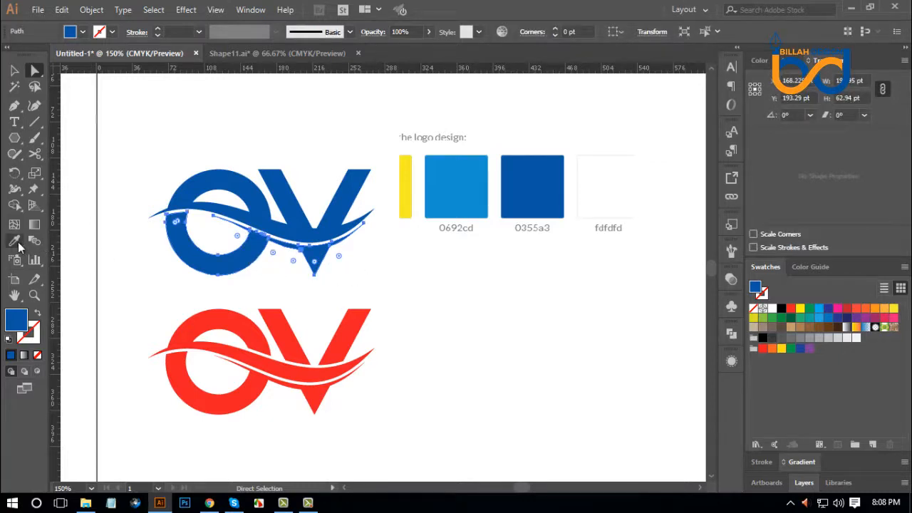
left_click(455, 187)
left_click(34, 70)
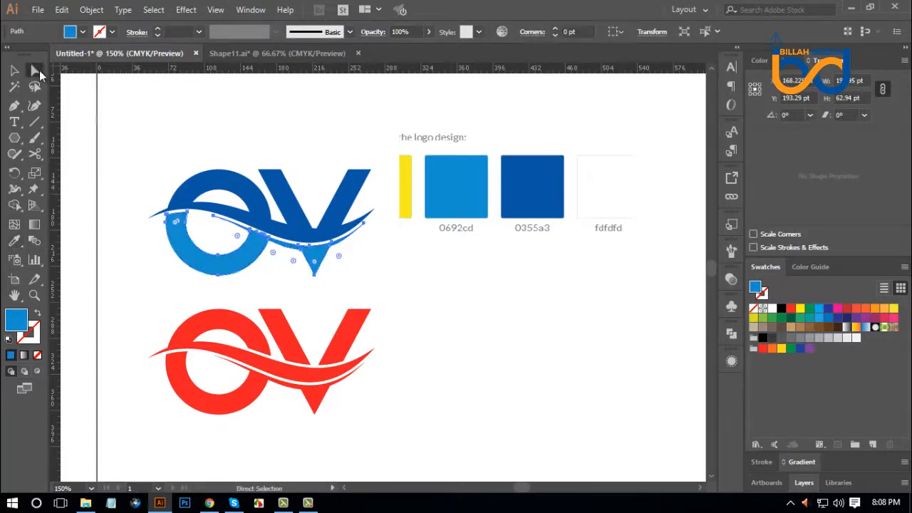
left_click(429, 328)
Fill the entire lower OV logo with the dark blue 0355a3 sampled from the swatch image.
scroll(435, 326, "down", 2)
left_click_drag(187, 388, 389, 283)
left_click(15, 240)
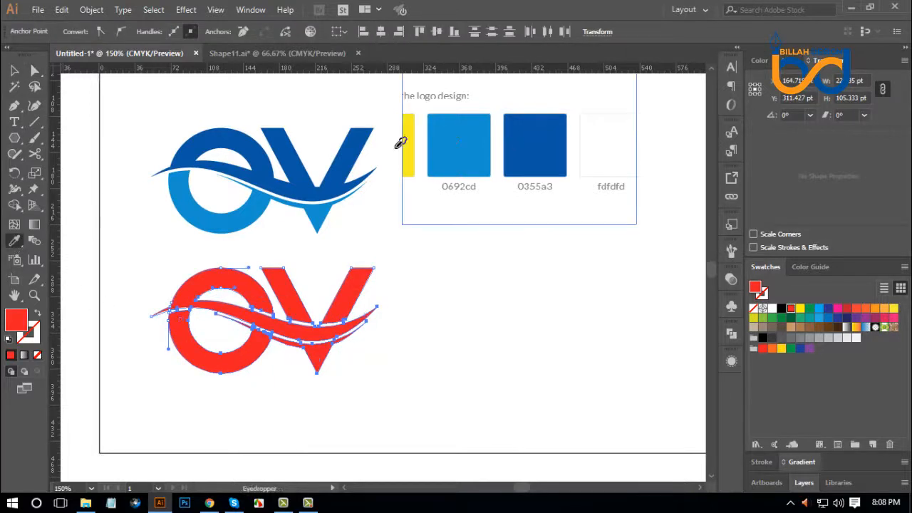
left_click(534, 142)
left_click(35, 70)
left_click(224, 378)
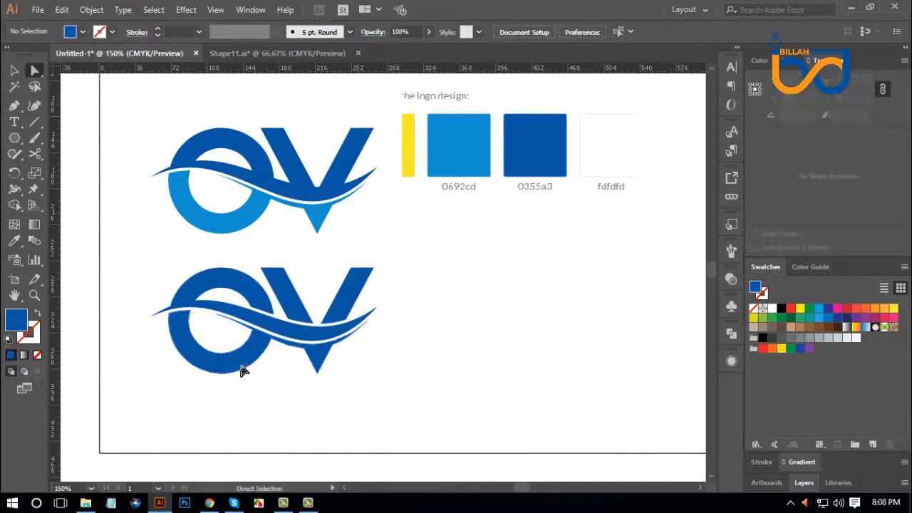
Recolor the lower logo's upper O arc and main wave with the light blue sampled from the upper logo.
left_click(242, 370)
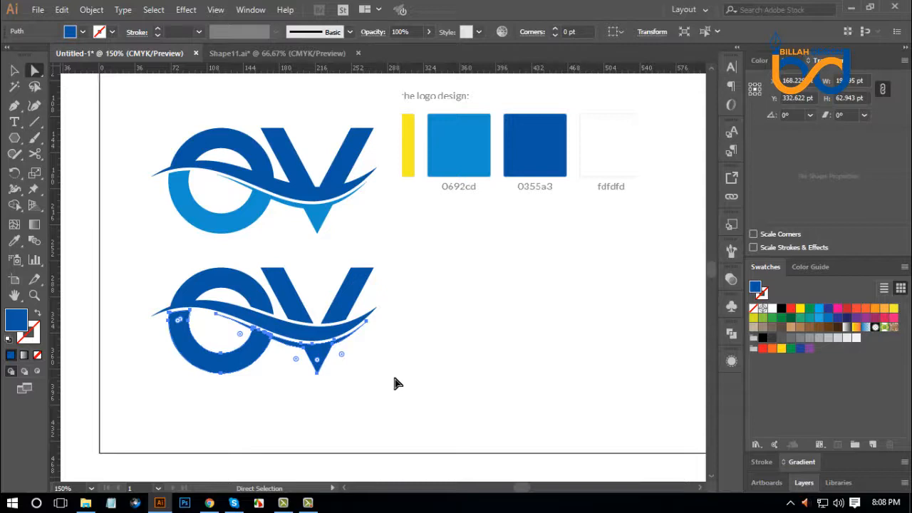
left_click(397, 382)
left_click(296, 341)
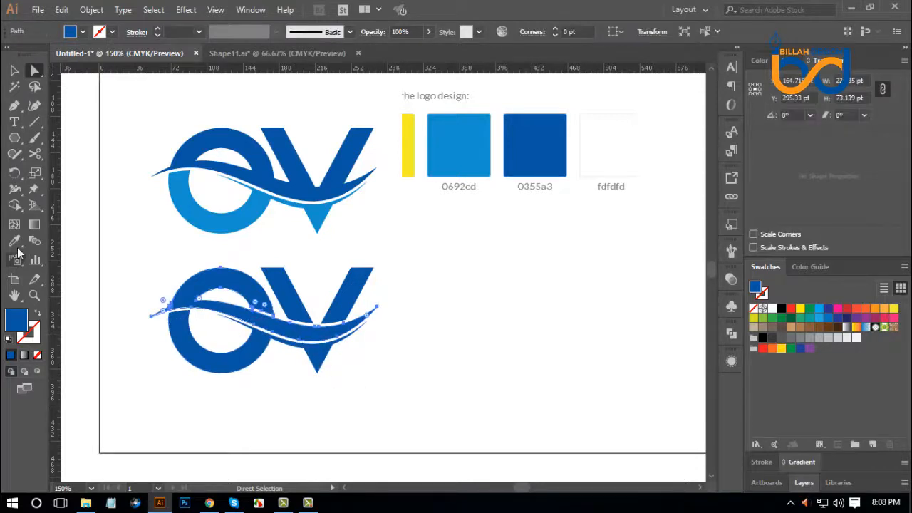
left_click(15, 241)
left_click(222, 214)
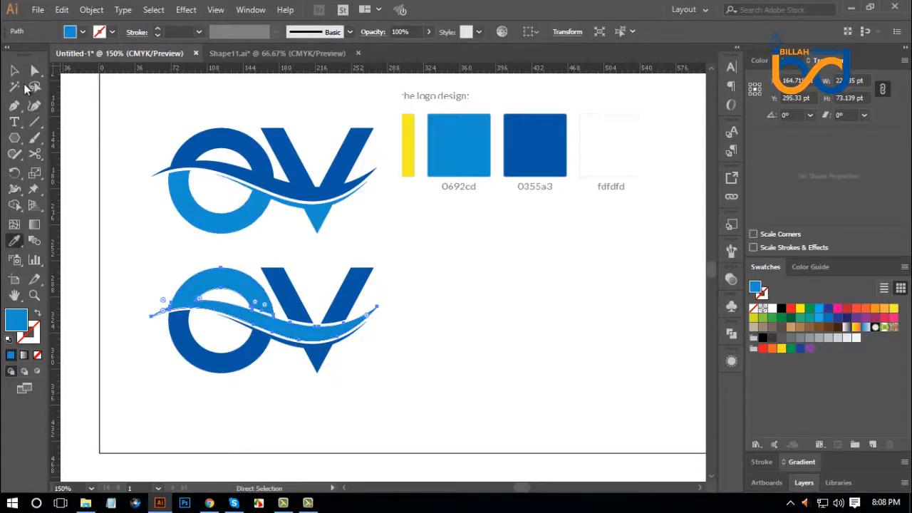
key("v")
left_click(490, 324)
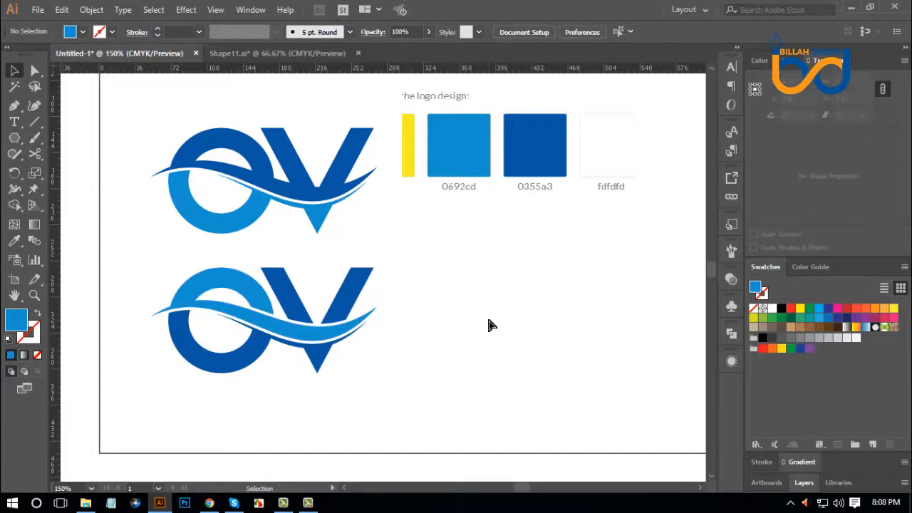
Delete the pasted swatch image from the artboard.
key("ctrl+minus")
left_click_drag(500, 329, 503, 343)
left_click_drag(470, 219, 500, 263)
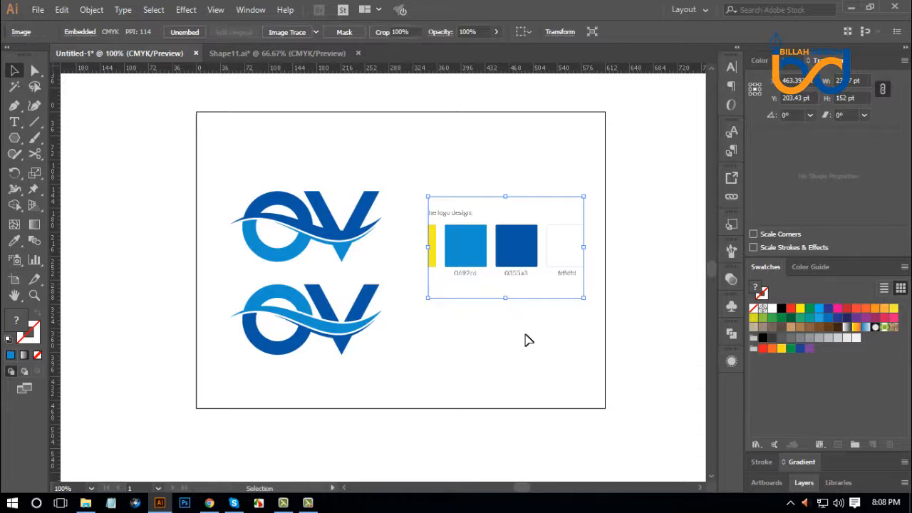
key("Delete")
Arrange the two OV logos one above the other near the middle of the artboard, with more space between them.
left_click_drag(348, 332, 543, 308)
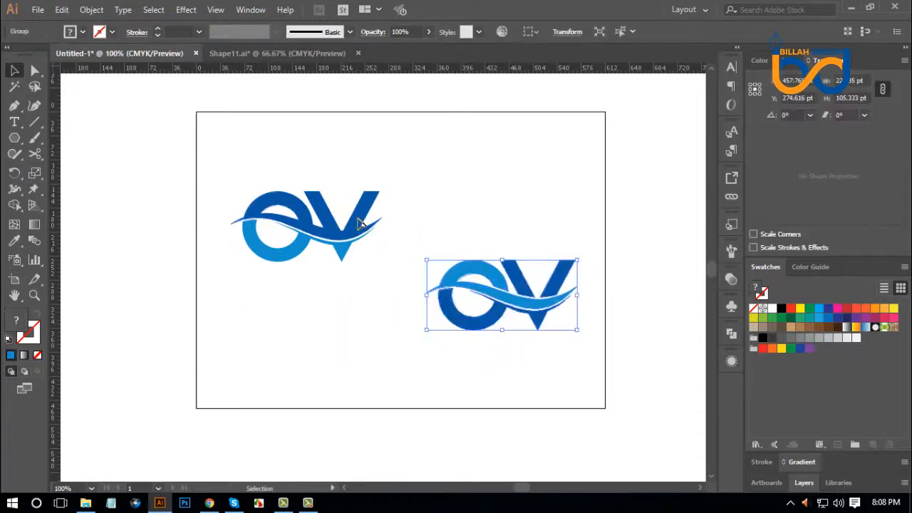
left_click_drag(360, 222, 444, 188)
left_click_drag(527, 282, 429, 296)
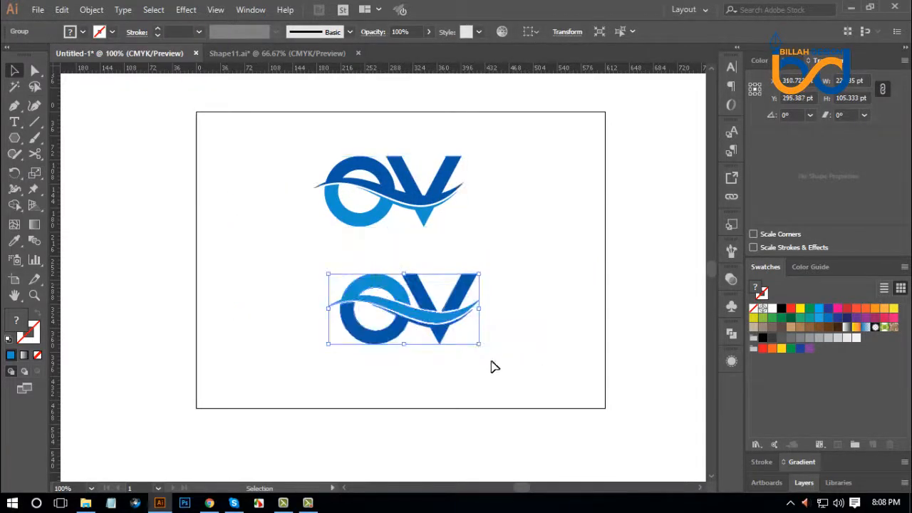
left_click(298, 418)
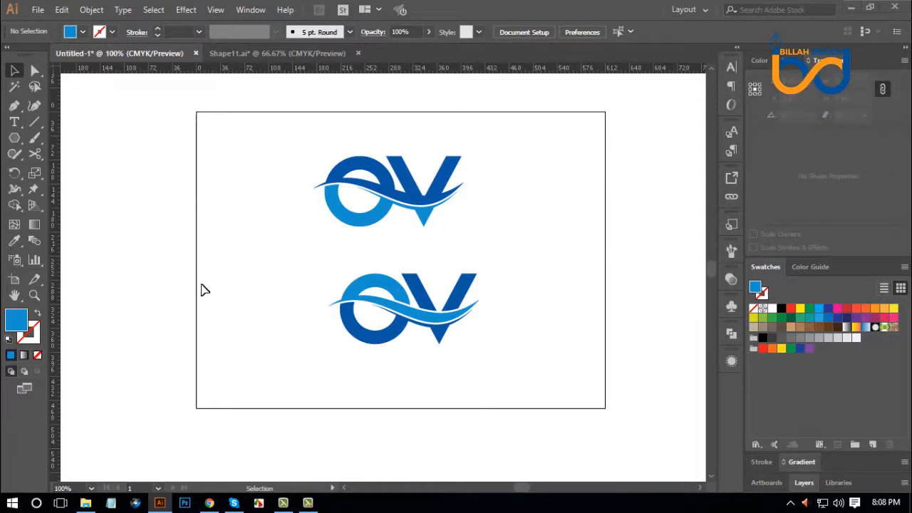
Open Photoshop and create a new blank document with the proposed settings.
left_click(184, 502)
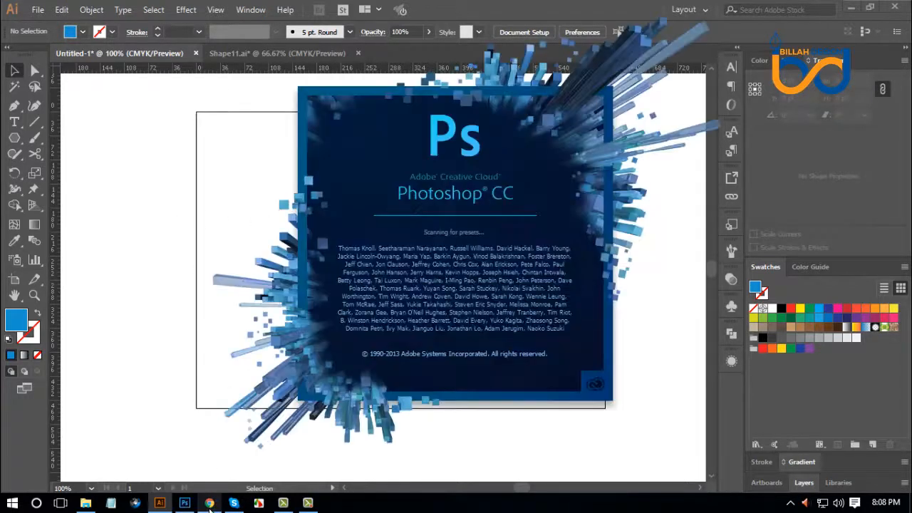
left_click(43, 8)
left_click(48, 24)
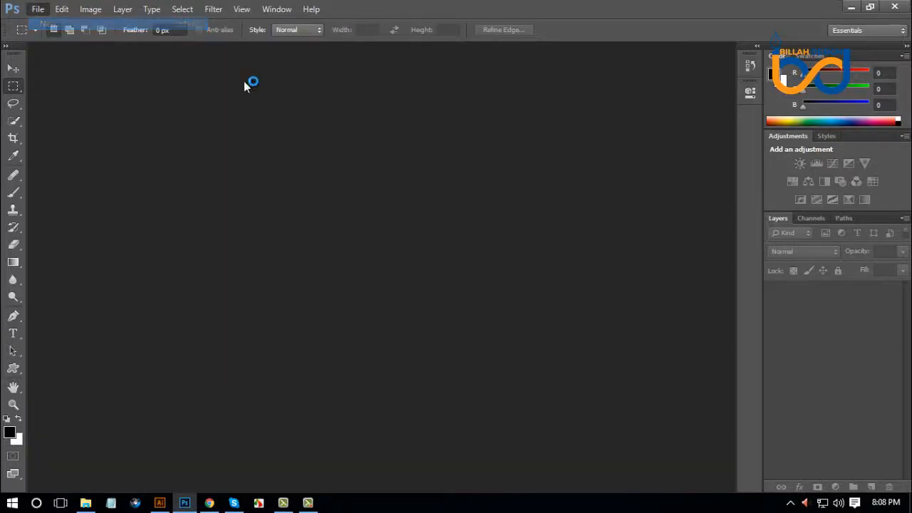
left_click(589, 117)
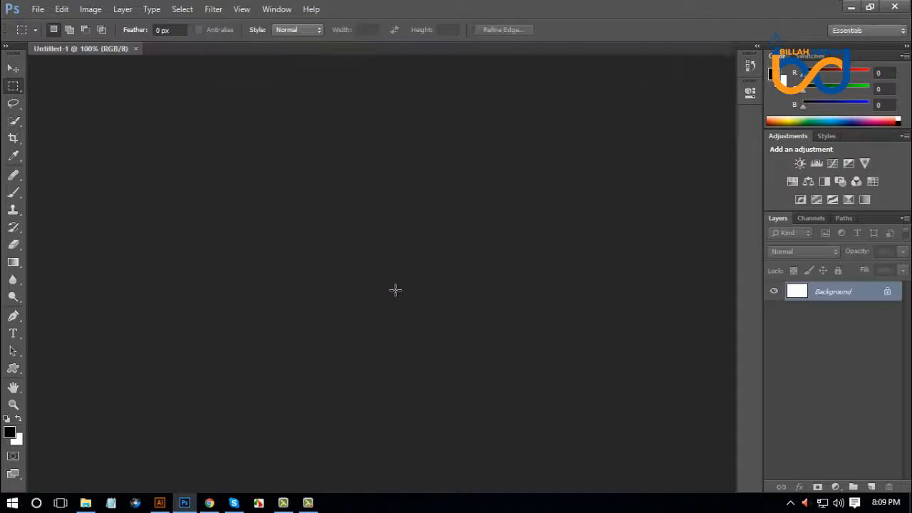
Return to the DesignCrowd color list in Chrome and copy the hex code 0355a3.
left_click(159, 502)
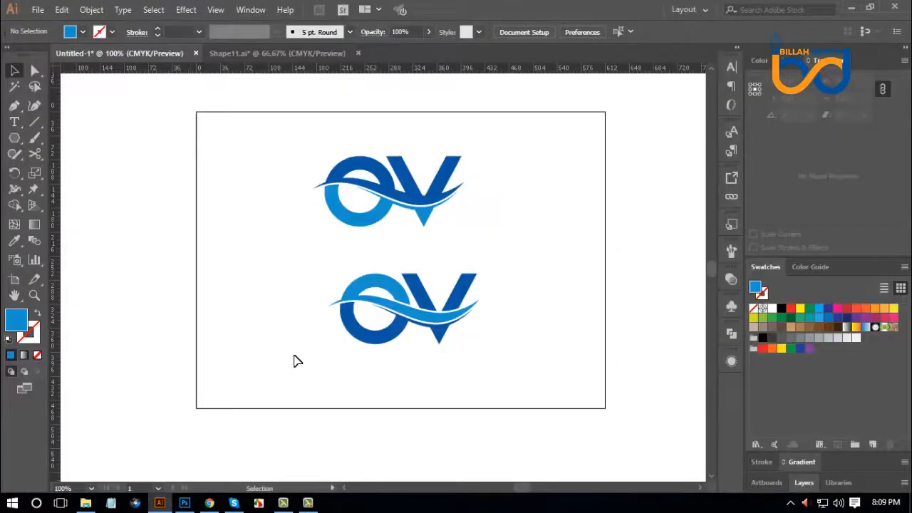
left_click(209, 502)
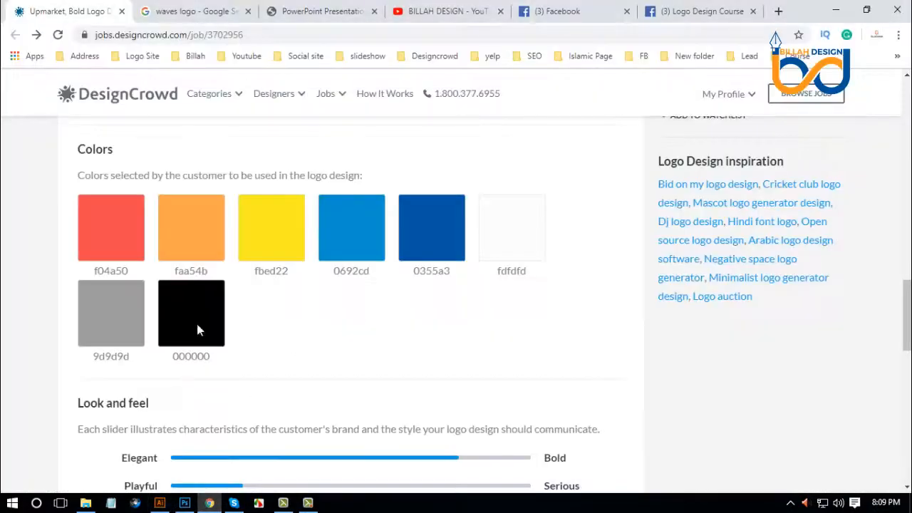
double_click(427, 274)
right_click(429, 279)
left_click(451, 287)
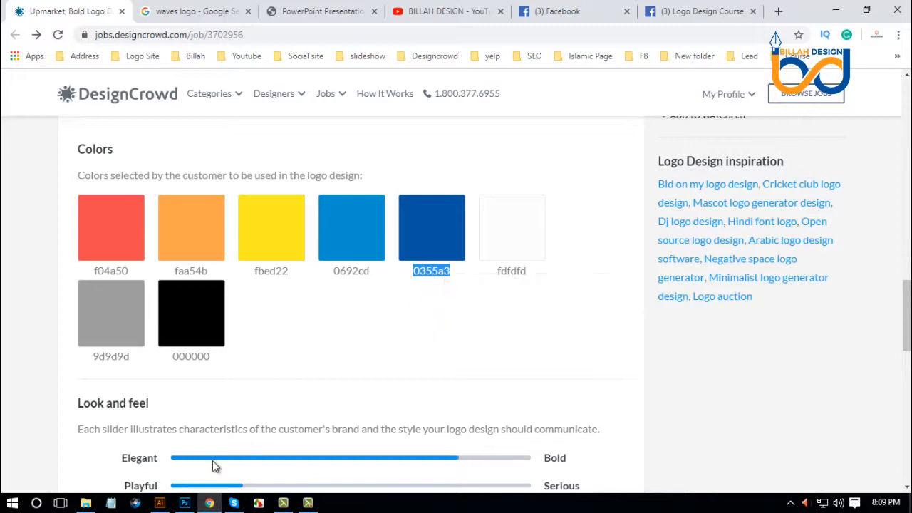
Switch to Photoshop and draw a black rectangle shape about 126 × 98 px in the middle of the canvas with the Rectangle Tool.
left_click(184, 504)
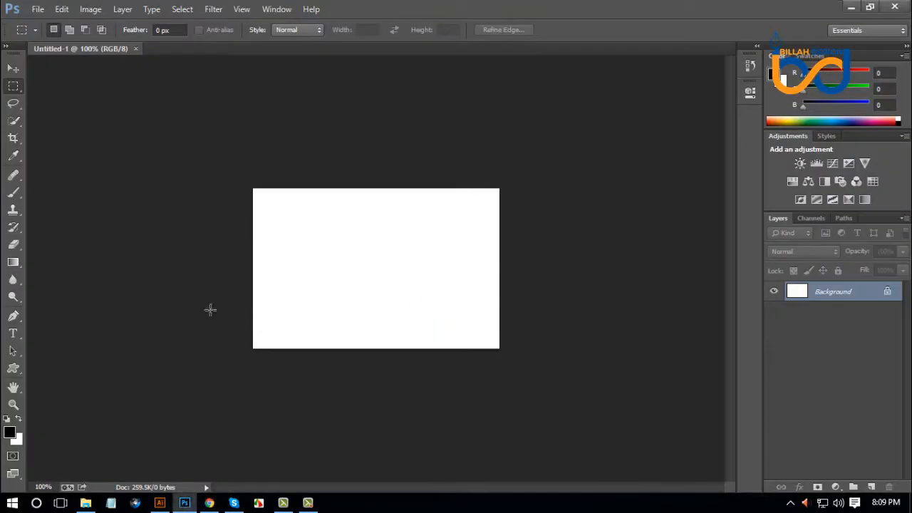
left_click(13, 316)
right_click(16, 369)
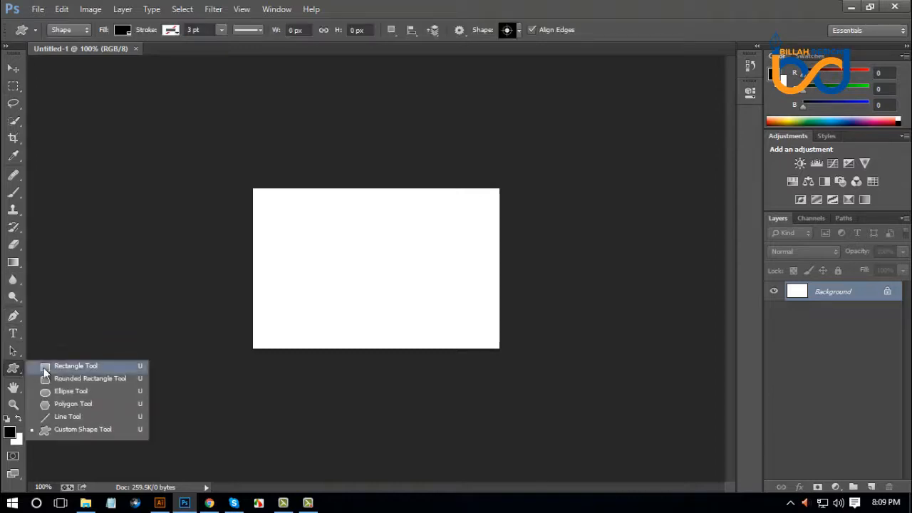
left_click(45, 369)
left_click_drag(333, 232, 418, 299)
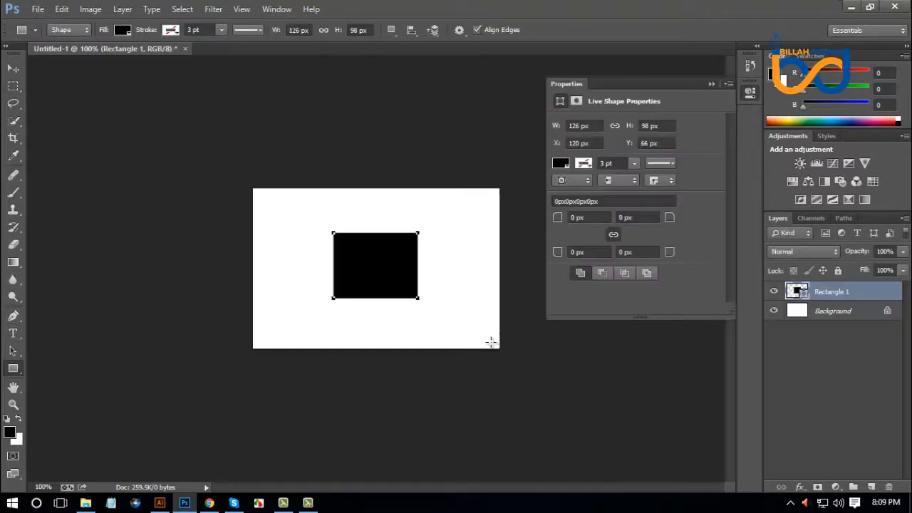
left_click(748, 97)
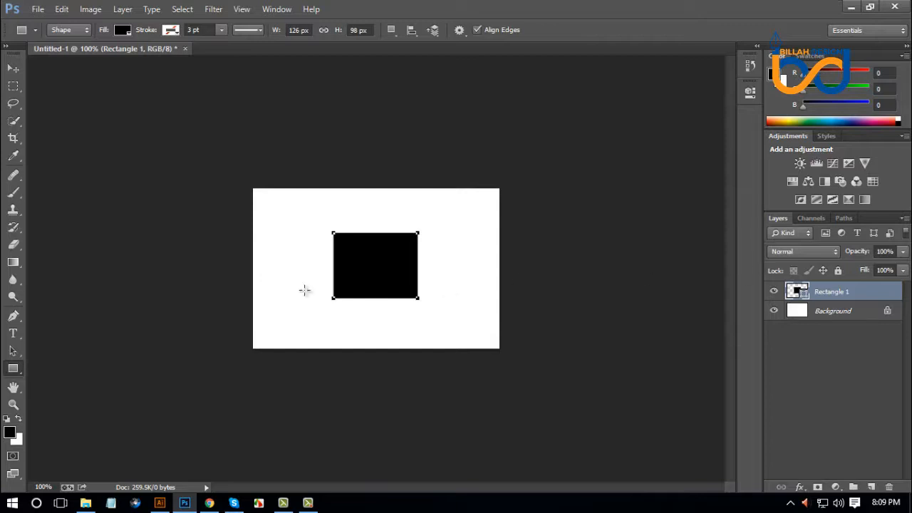
Set the rectangle shape's fill color to hex 0355a3.
double_click(803, 292)
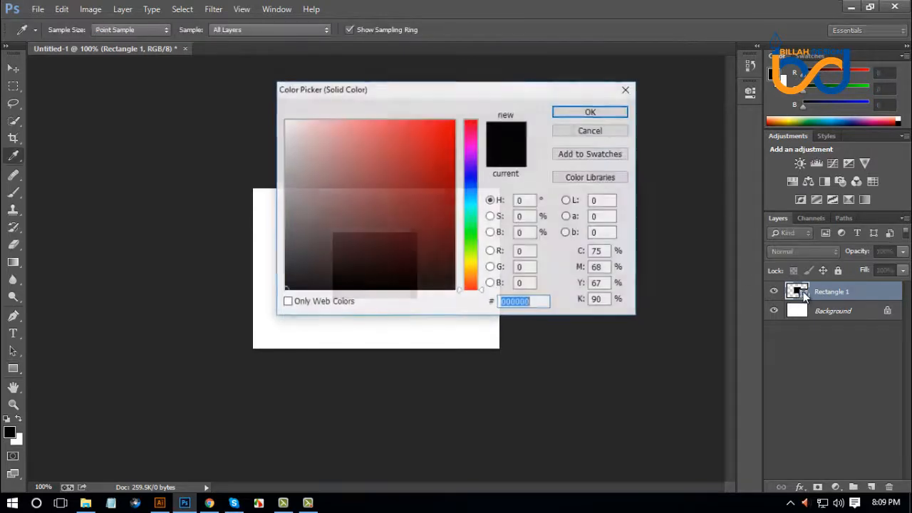
right_click(522, 301)
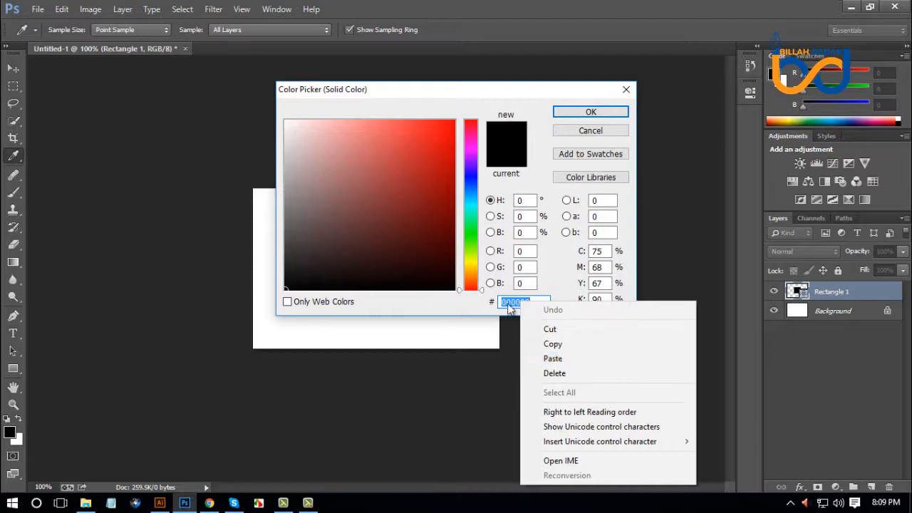
left_click(552, 358)
left_click(590, 112)
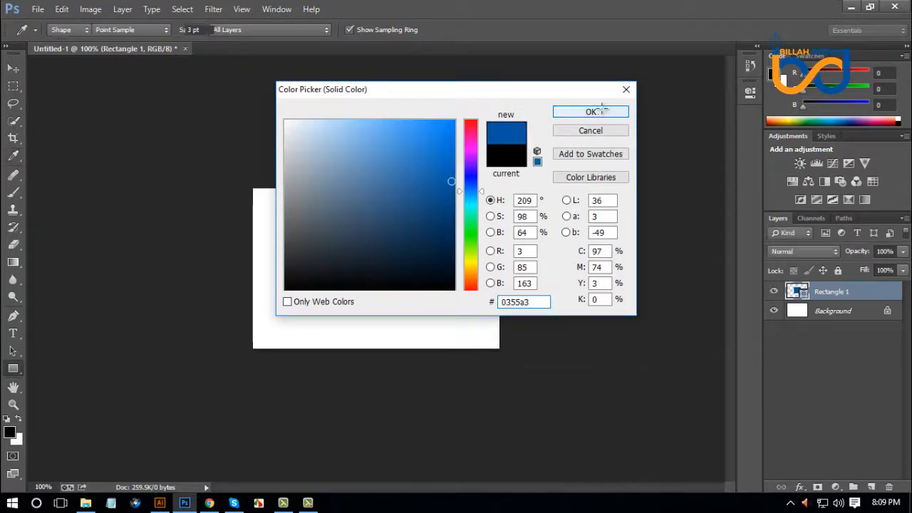
Bring the blue rectangle from Photoshop into the Illustrator document, placing it to the right of the OV logos.
left_click(12, 69)
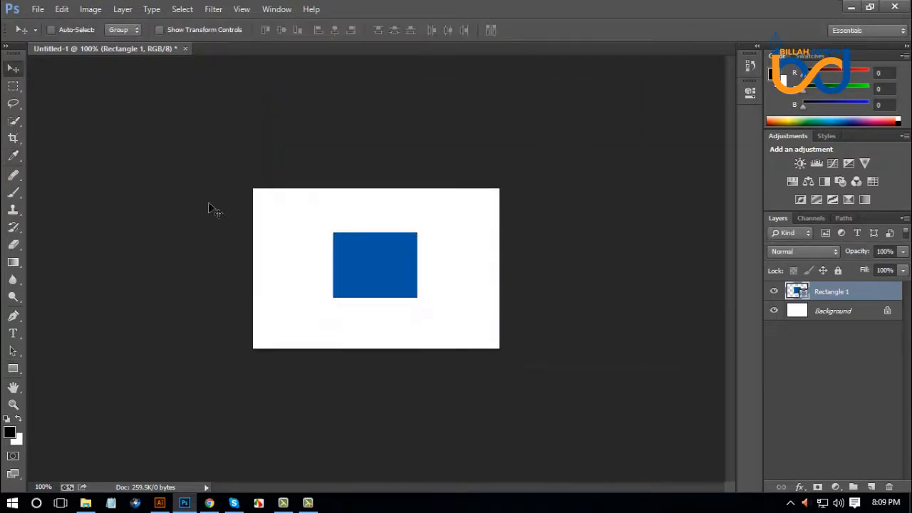
left_click_drag(377, 267, 578, 202)
left_click(78, 251)
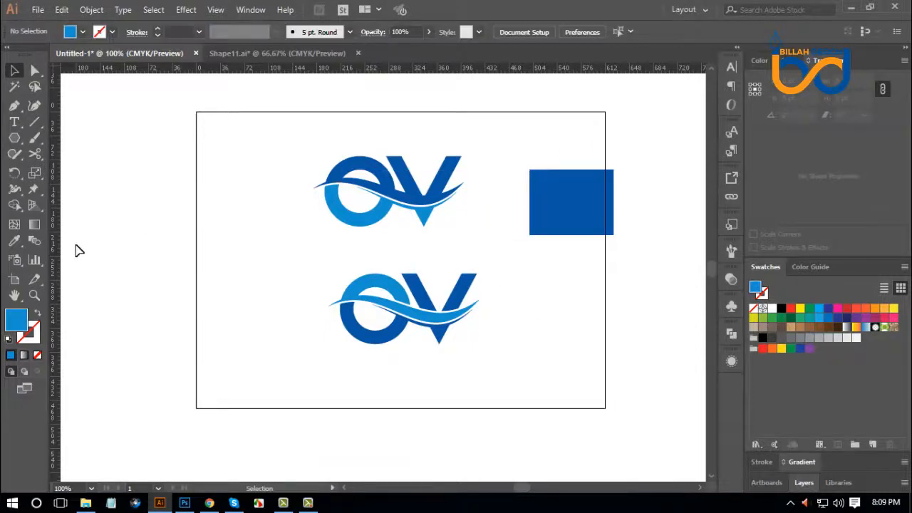
Draw a large triangle with the Polygon Tool to the left of the OV logos and move it down beside them.
left_click(20, 140)
left_click_drag(210, 169, 265, 249)
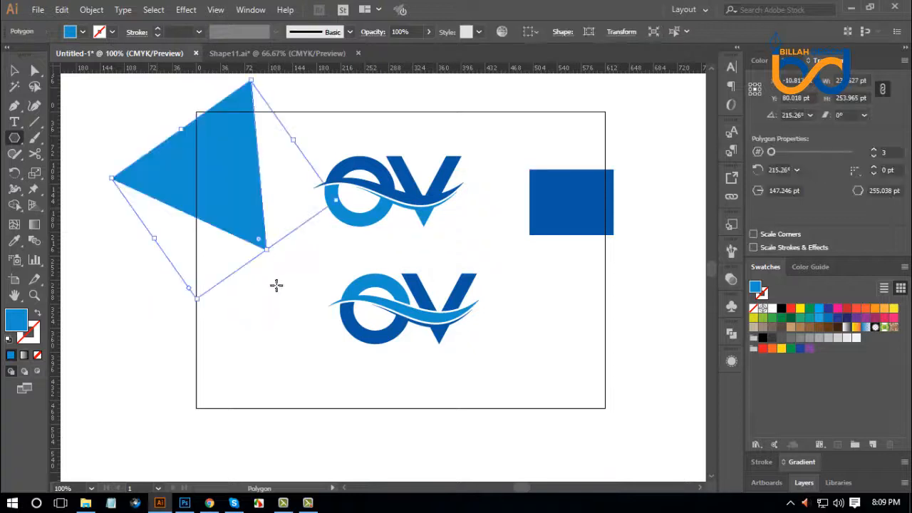
key("v")
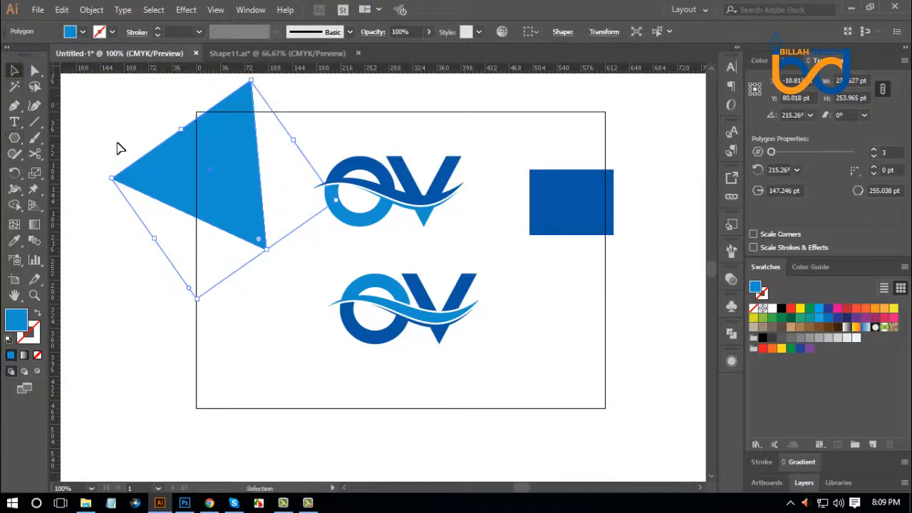
left_click_drag(242, 187, 246, 244)
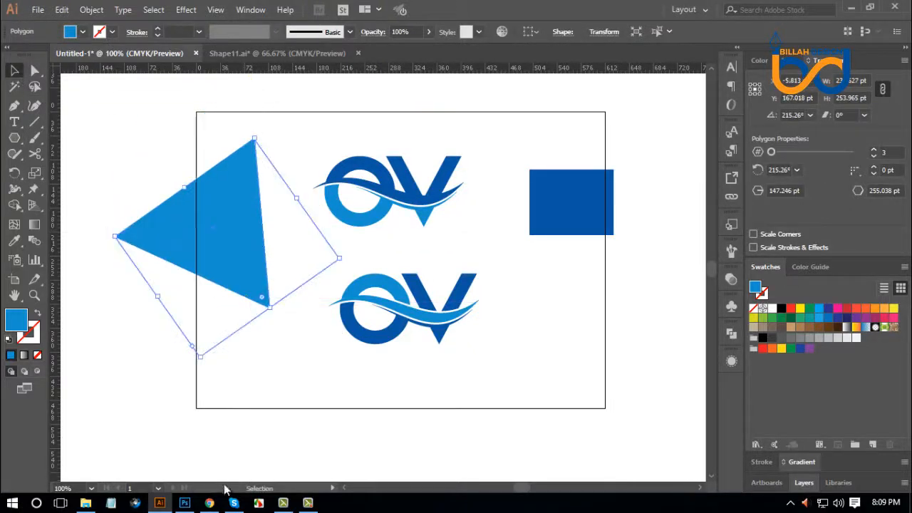
Copy the hex code fbed22 from the DesignCrowd color list in Chrome and apply it as the triangle's fill in Illustrator.
left_click(209, 503)
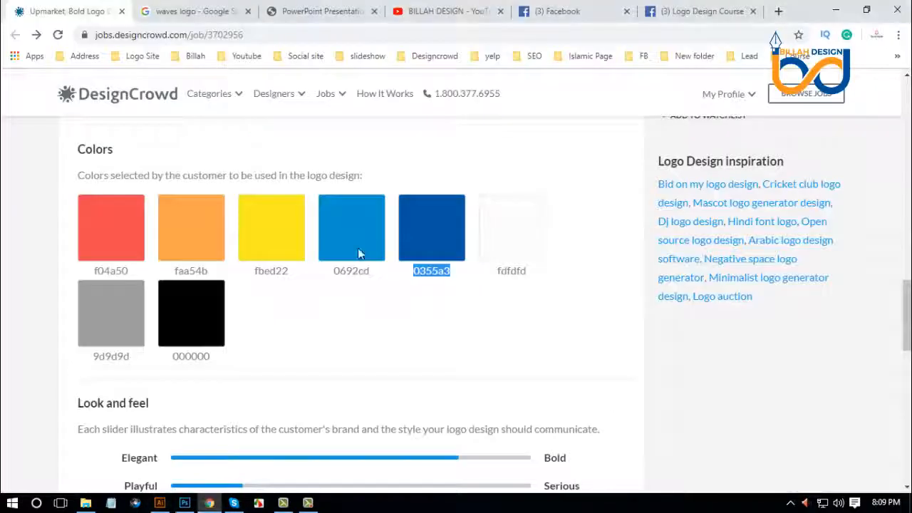
double_click(276, 276)
right_click(276, 276)
left_click(306, 287)
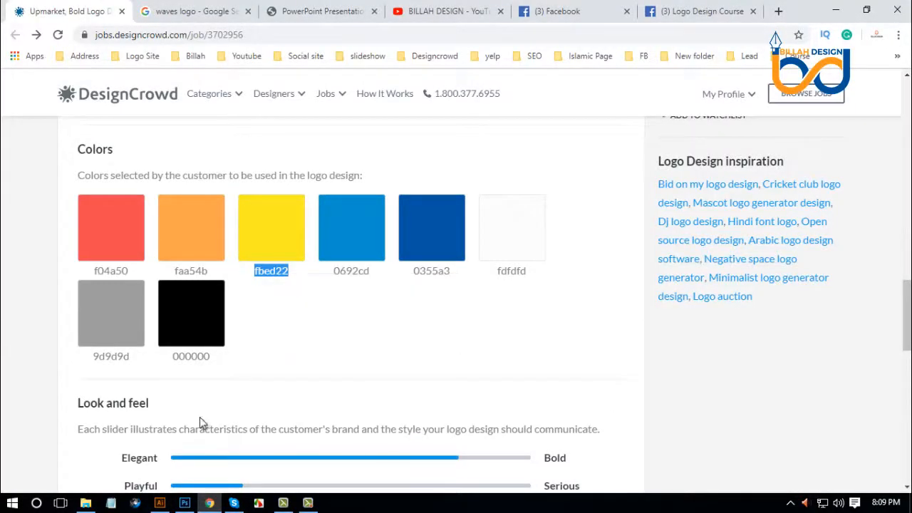
left_click(159, 503)
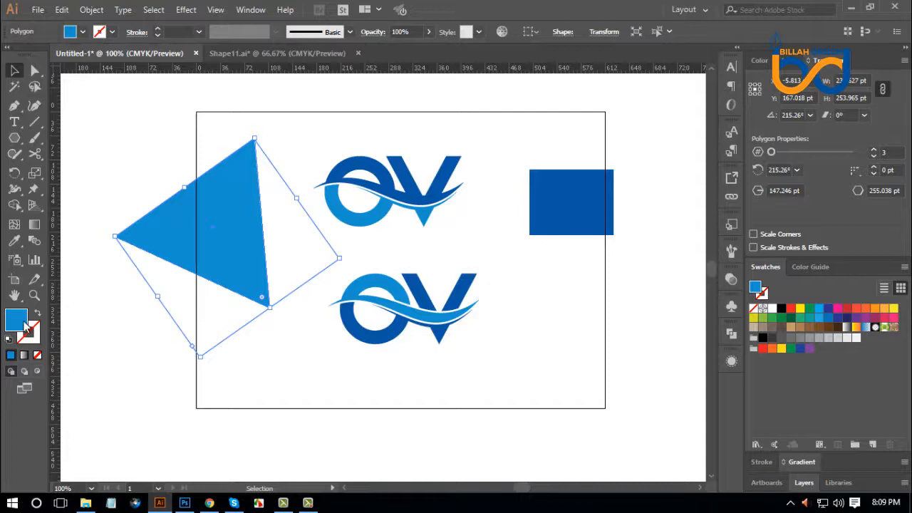
double_click(25, 324)
right_click(527, 330)
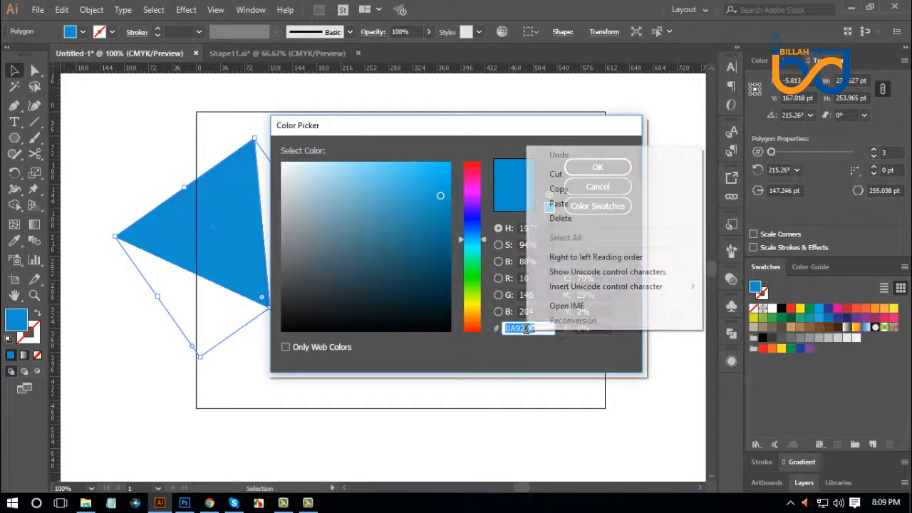
left_click(550, 204)
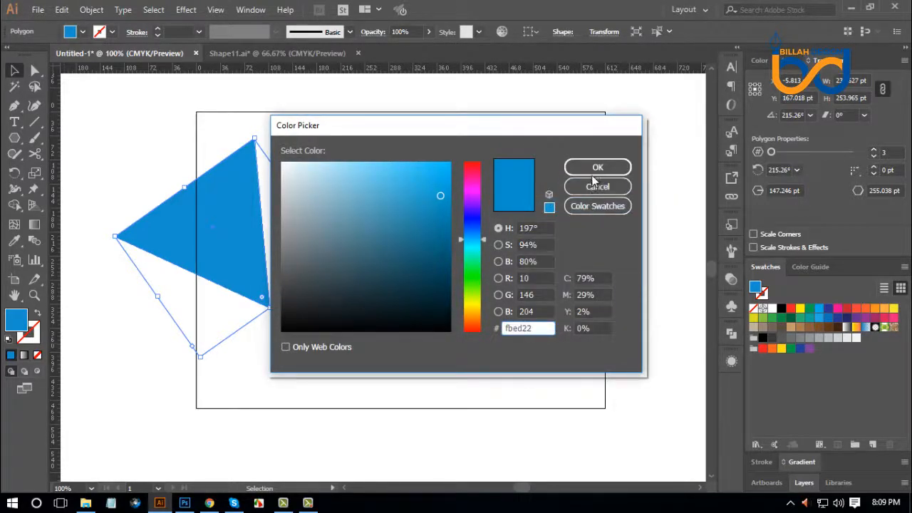
left_click(595, 169)
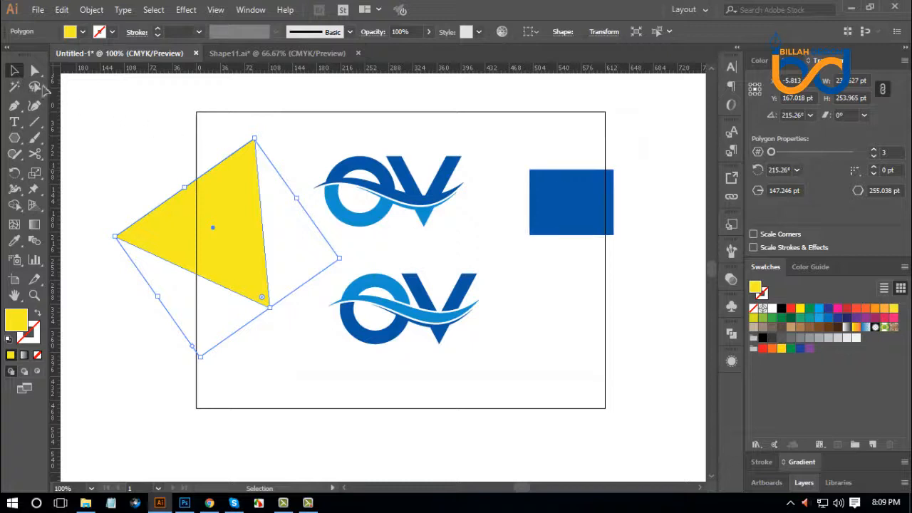
Shift the yellow triangle slightly toward the logos and move the blue rectangle fully inside the artboard.
left_click(146, 138)
left_click_drag(237, 208, 267, 234)
left_click(416, 251)
left_click_drag(568, 201, 550, 217)
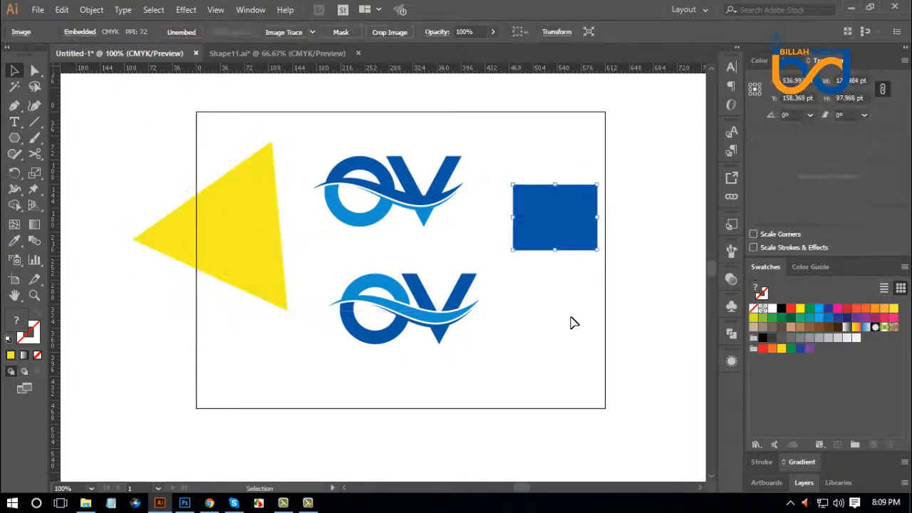
left_click(574, 323)
left_click(256, 229)
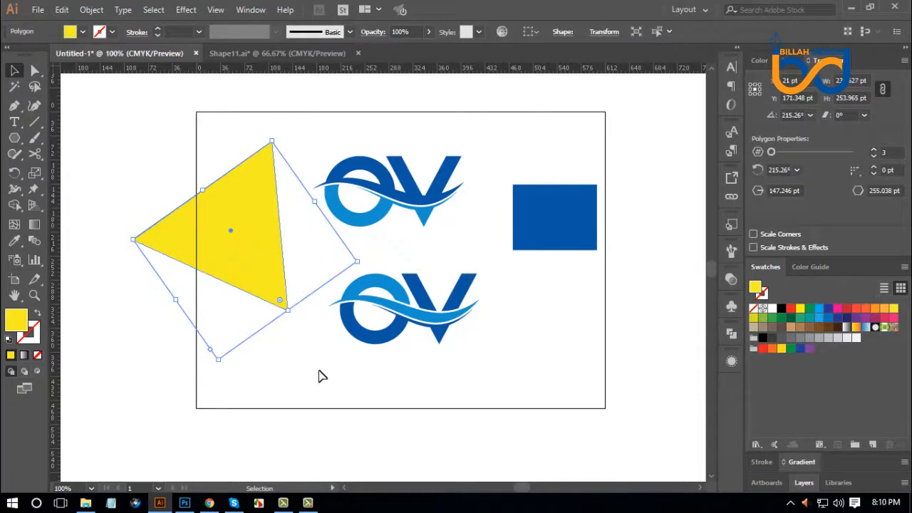
left_click(324, 373)
Copy the hex code faa54b from the DesignCrowd color list in Chrome and apply it as the triangle's fill in Illustrator.
left_click(261, 250)
left_click(211, 503)
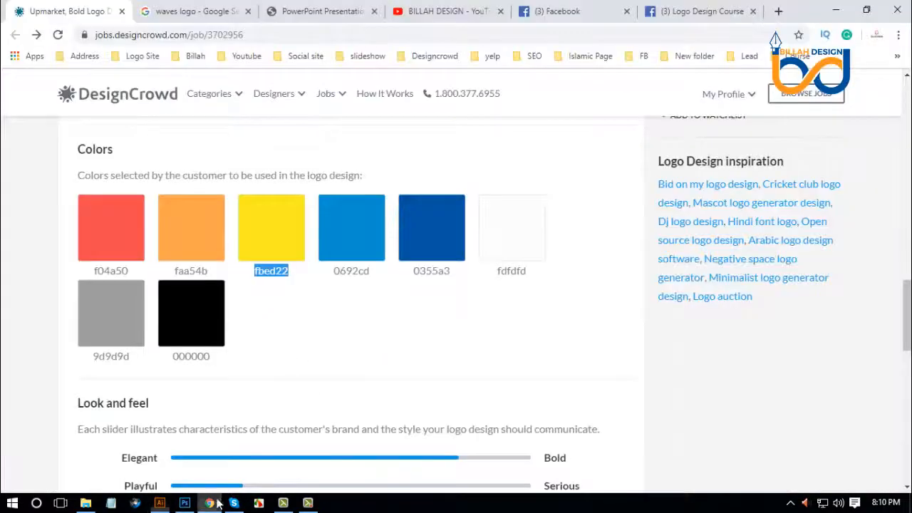
double_click(197, 271)
right_click(198, 274)
left_click(217, 283)
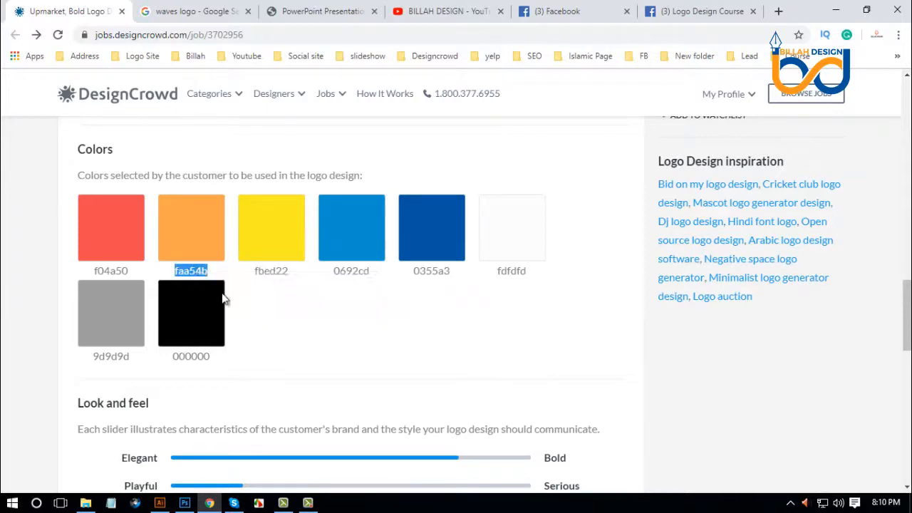
left_click(160, 503)
double_click(21, 320)
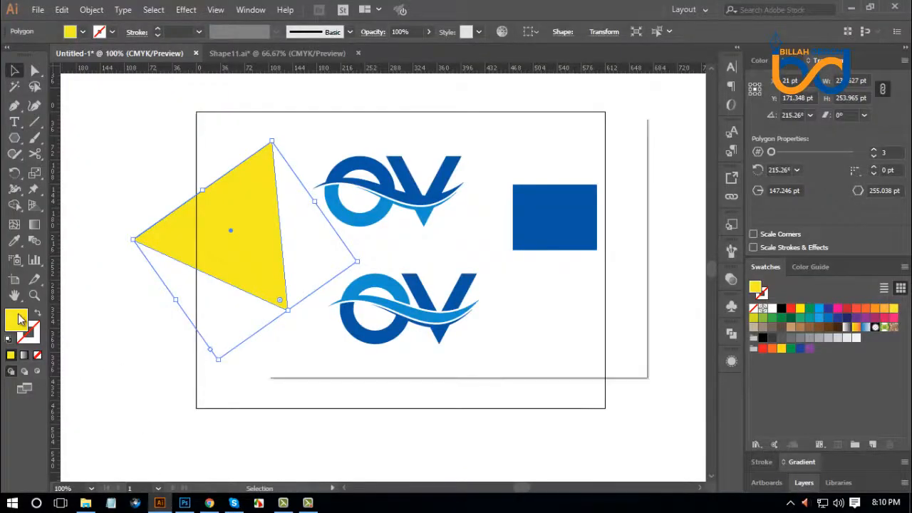
right_click(533, 322)
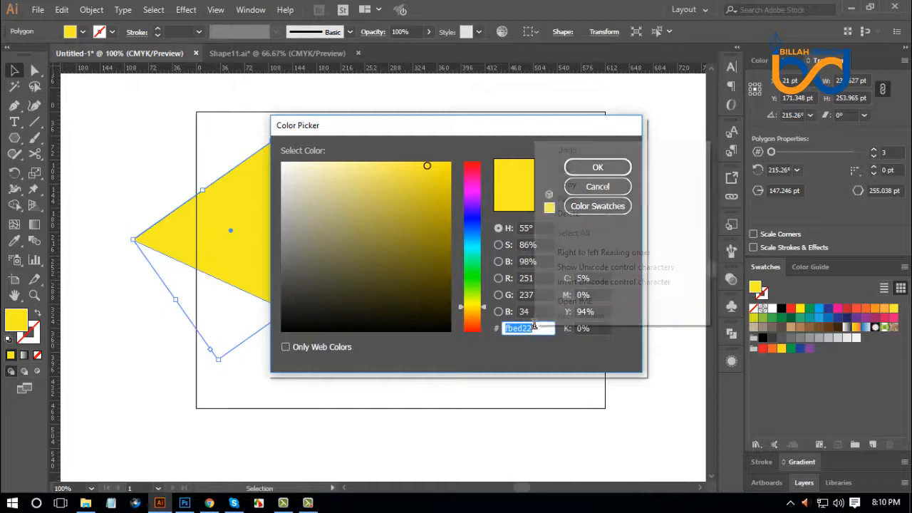
left_click(586, 198)
left_click(596, 166)
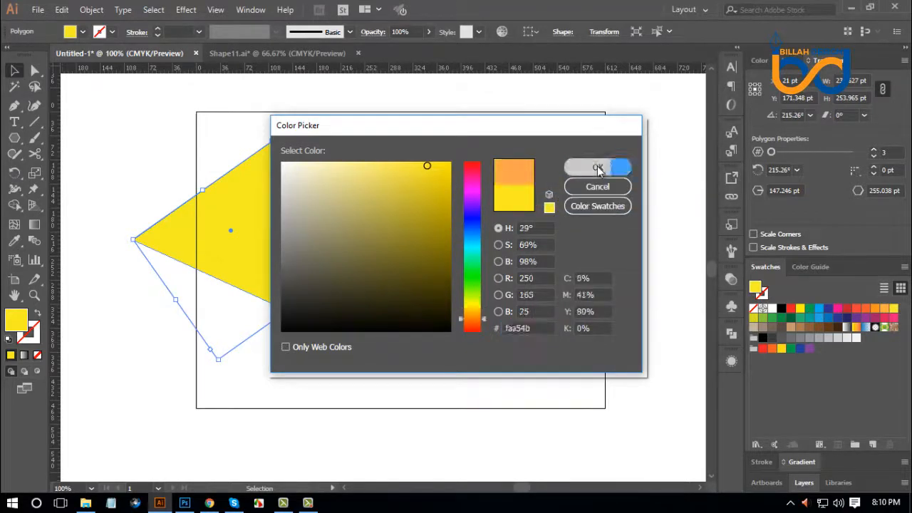
Move the orange triangle below the blue rectangle, and review the DesignCrowd color list in Chrome.
left_click_drag(254, 205, 618, 339)
left_click(204, 421)
key("alt+Tab")
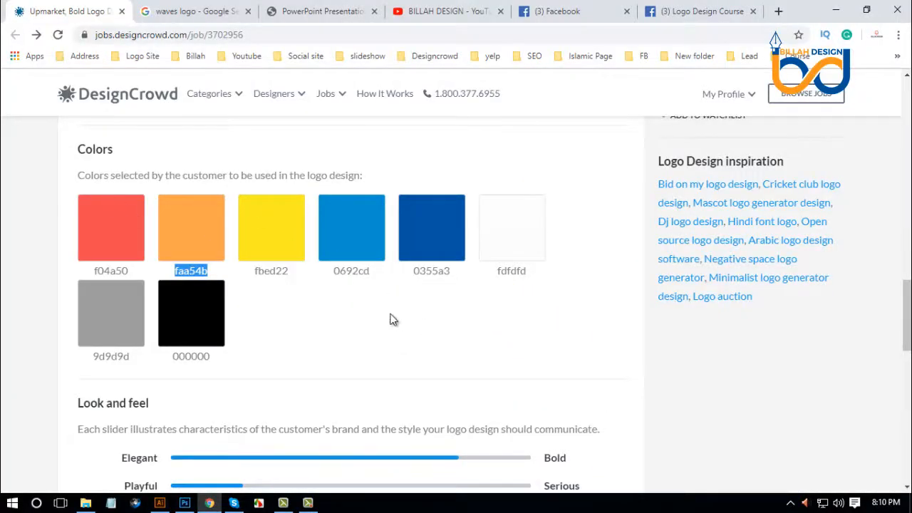
scroll(450, 322, "down", 1)
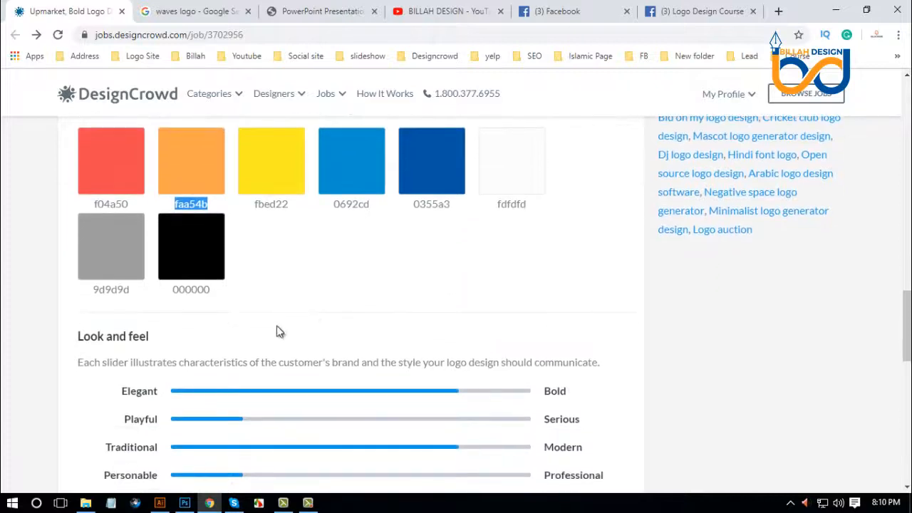
Return to Illustrator and delete the blue rectangle and the orange triangle.
left_click(159, 503)
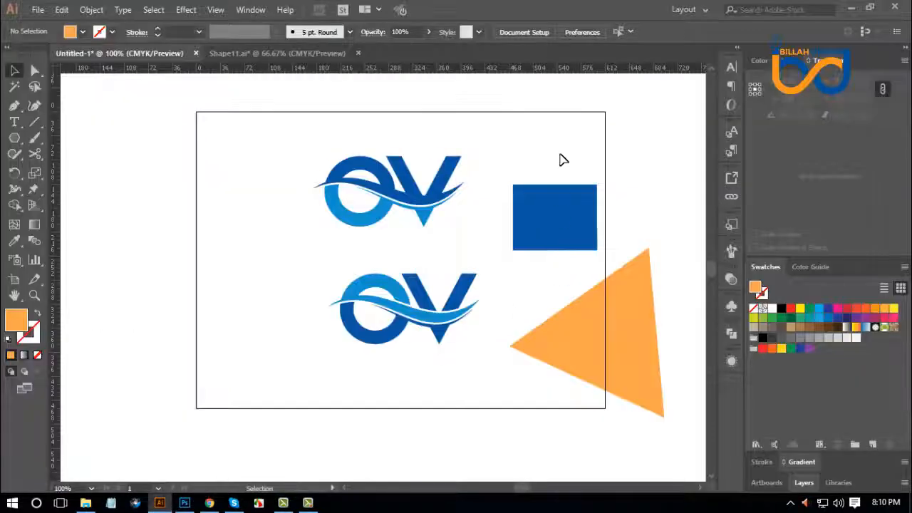
left_click_drag(560, 146, 635, 382)
key("Delete")
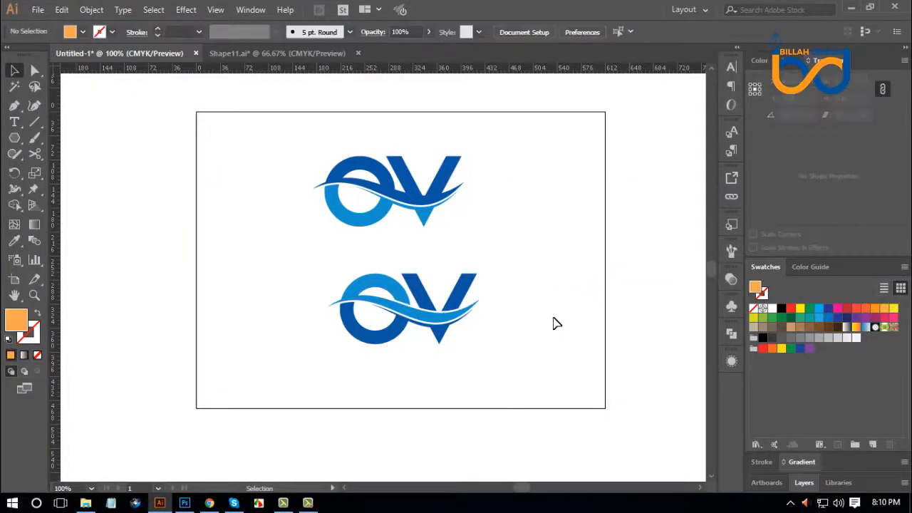
Move the lower OV logo up and left beneath the upper one, and nudge the upper logo down and slightly right.
left_click_drag(449, 302, 437, 291)
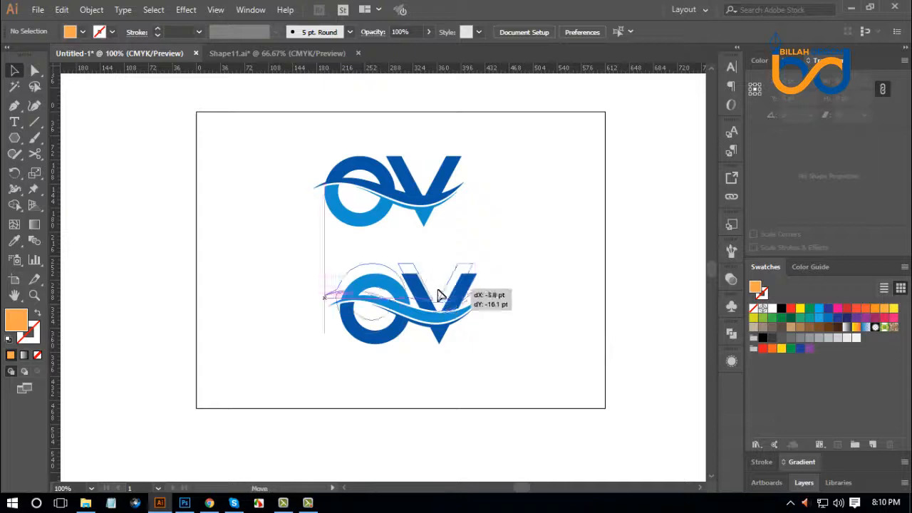
left_click(523, 305)
left_click_drag(441, 203, 444, 208)
left_click(539, 270)
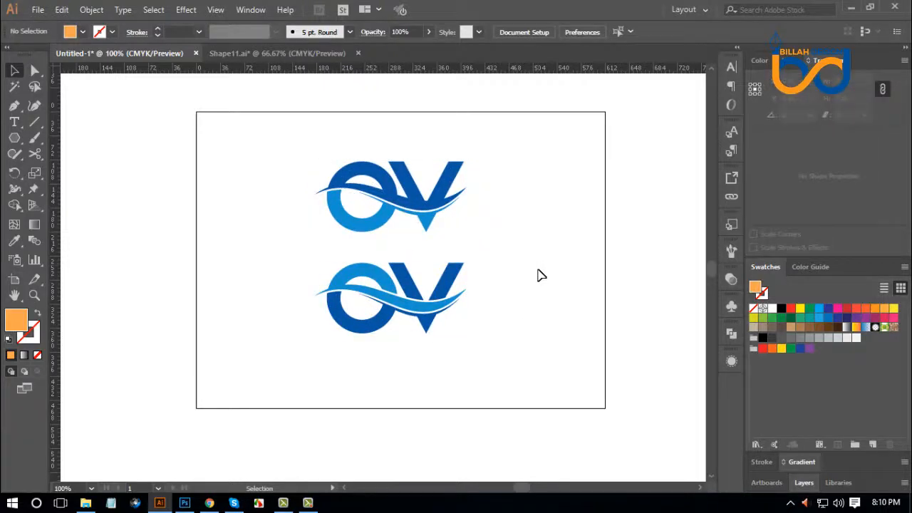
Fine-tune both OV logos' positions, leaving a small vertical gap between them and the lower one slightly further left.
left_click_drag(450, 292, 436, 307)
left_click(489, 362)
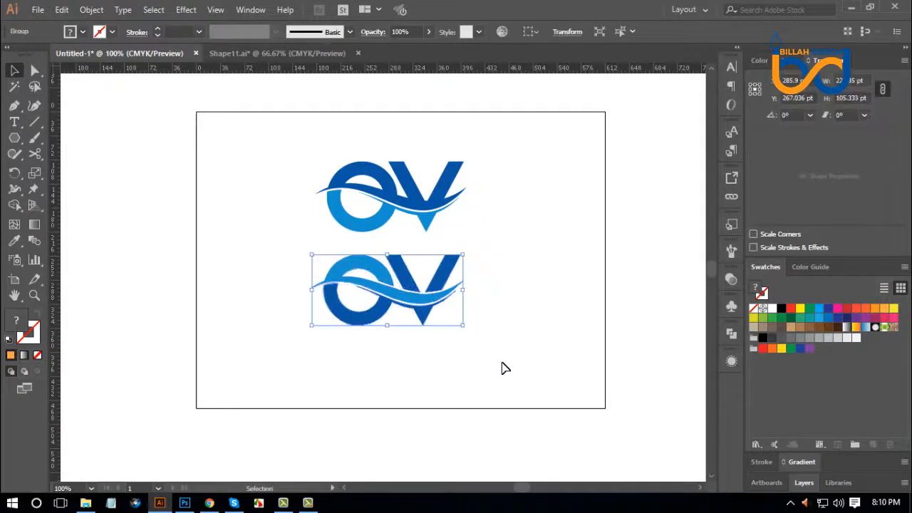
left_click(503, 369)
left_click_drag(449, 198, 449, 202)
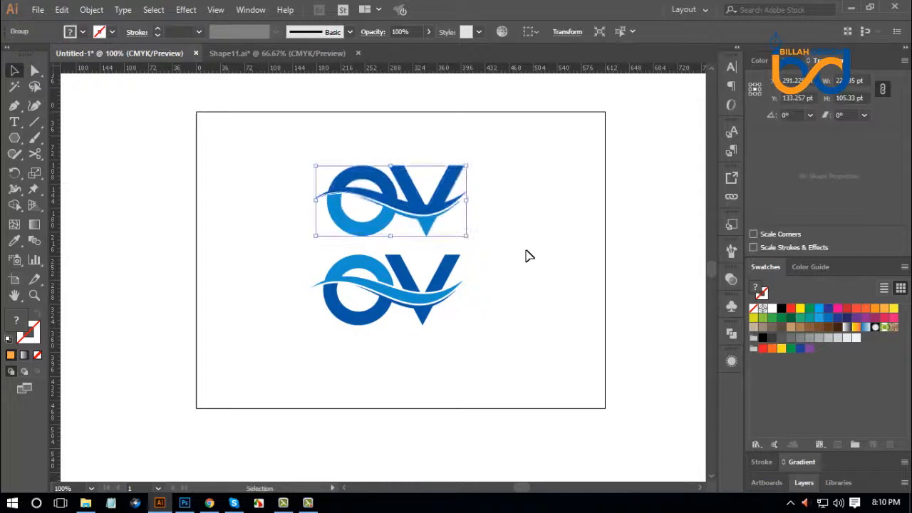
left_click(542, 285)
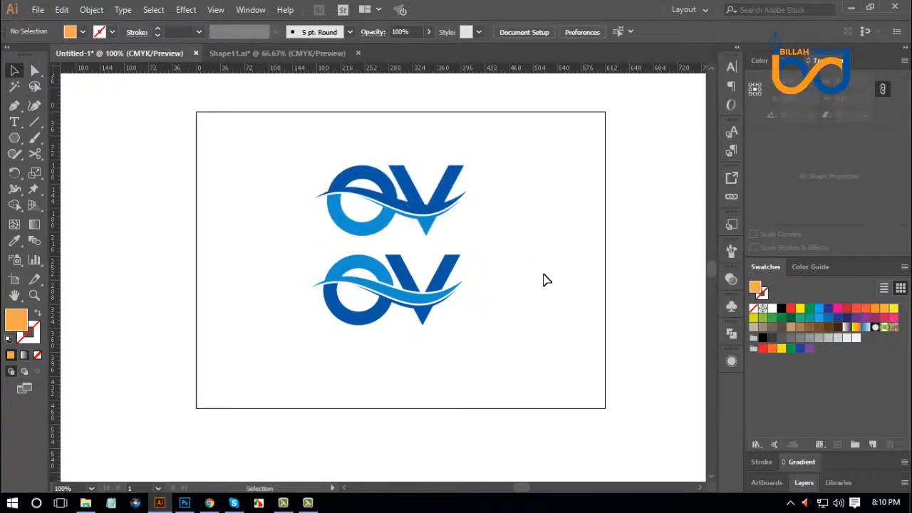
left_click_drag(452, 276, 453, 282)
left_click(516, 314)
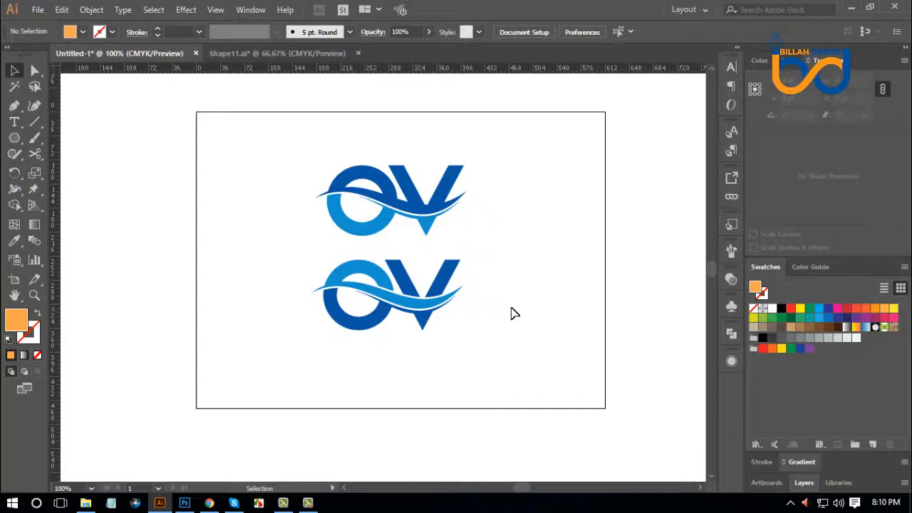